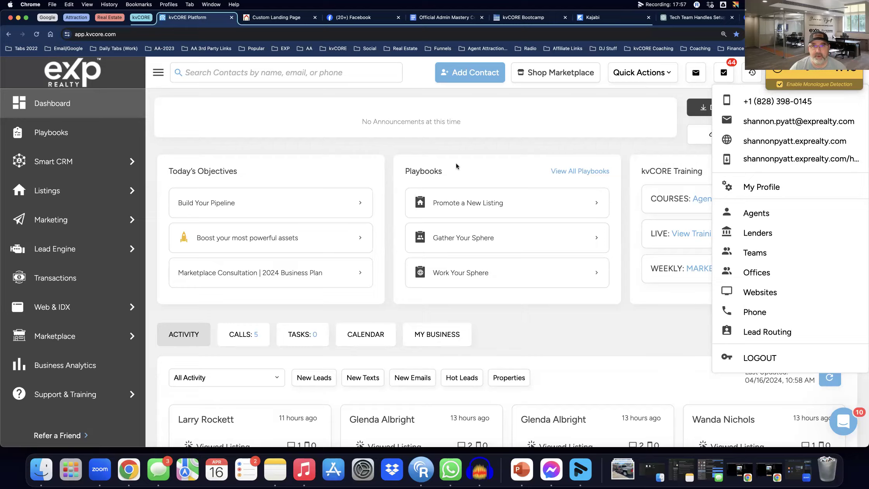
# Open the marketplace from the dashboard and browse the add-ons and third-party tools listed under all products
pyautogui.scroll(-5, 456, 166)
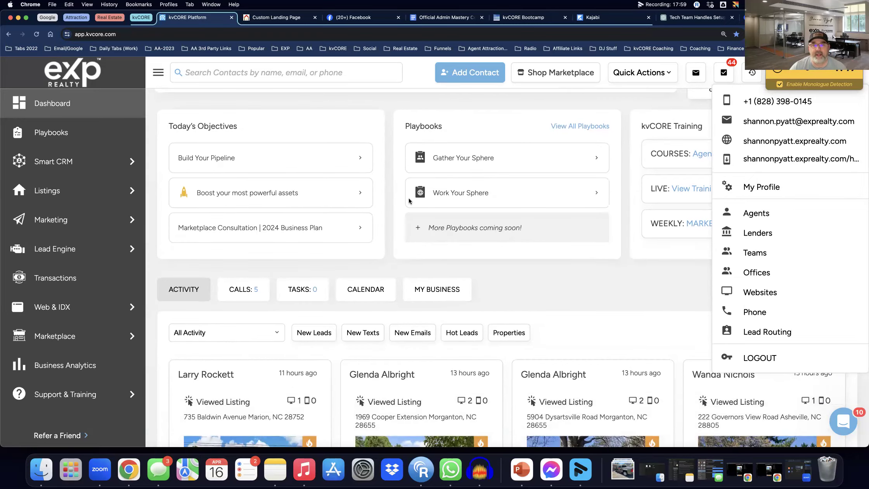
pyautogui.scroll(-5, 409, 199)
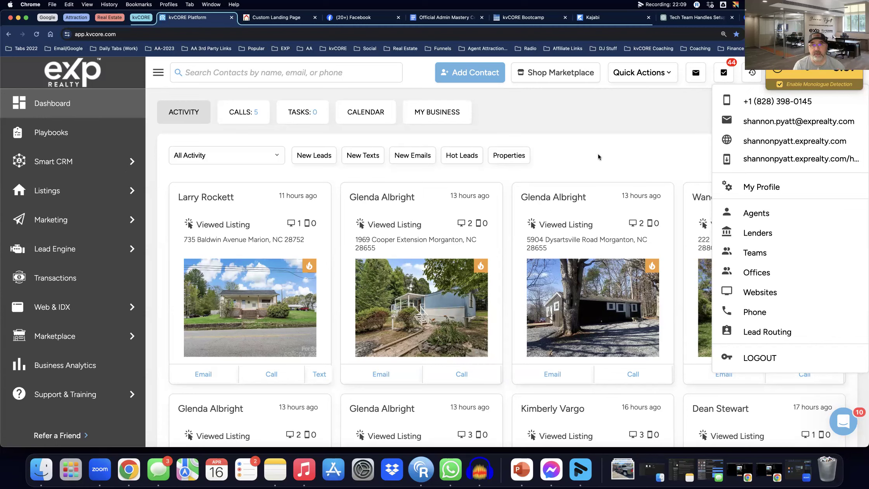
pyautogui.click(557, 78)
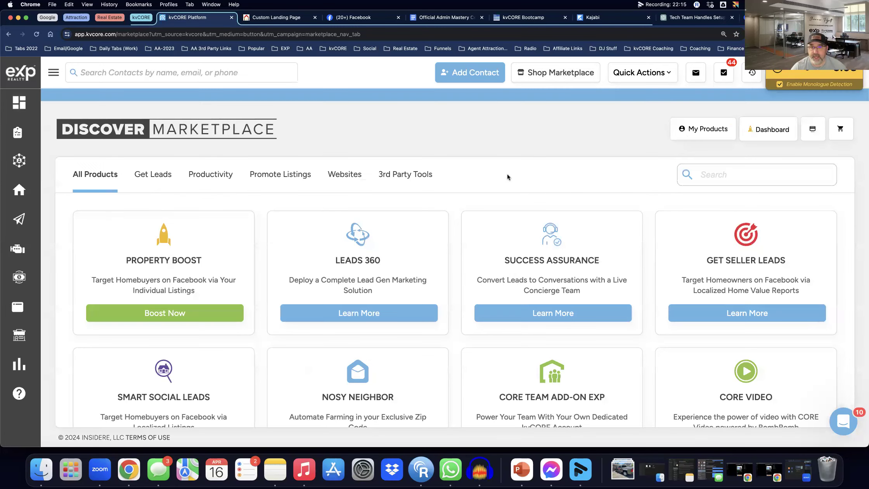
pyautogui.scroll(-3, 507, 174)
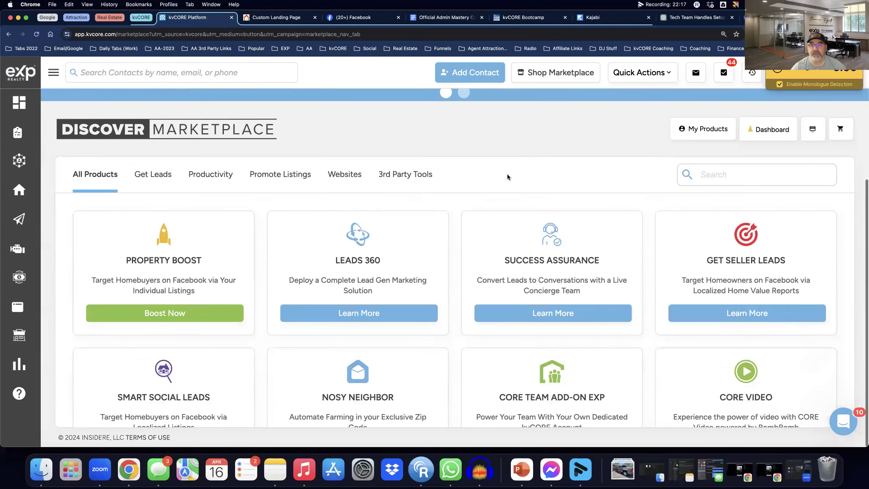
pyautogui.scroll(-2, 450, 205)
pyautogui.scroll(-8, 450, 209)
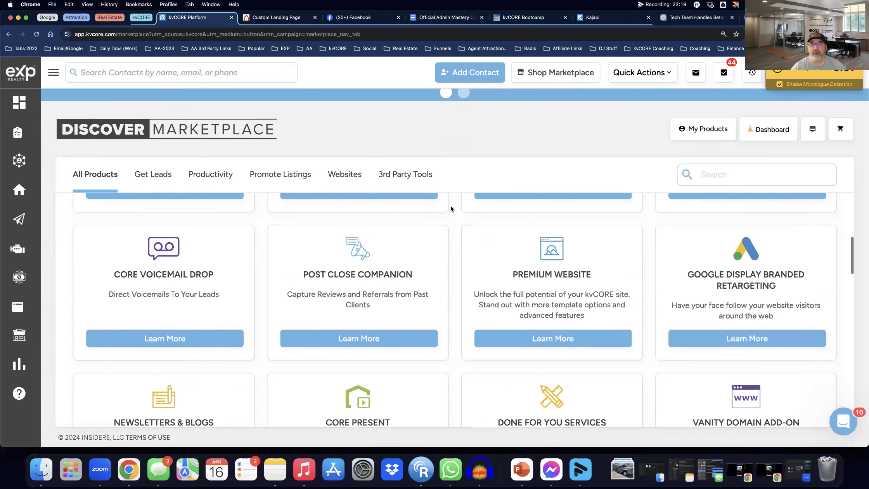
pyautogui.scroll(-8, 451, 209)
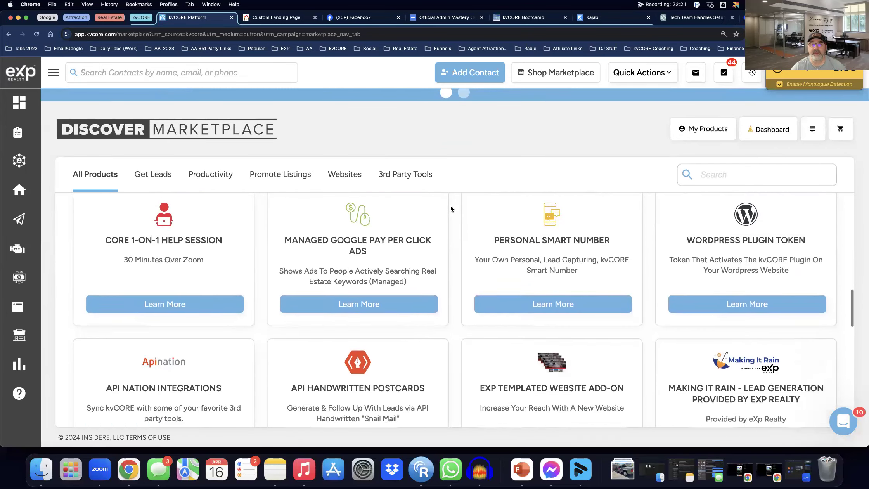
pyautogui.scroll(-3, 450, 209)
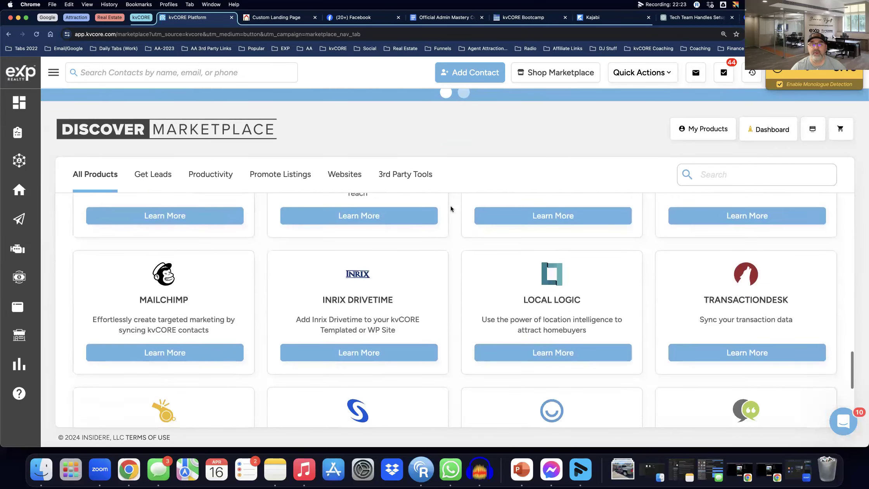
pyautogui.scroll(9, 451, 208)
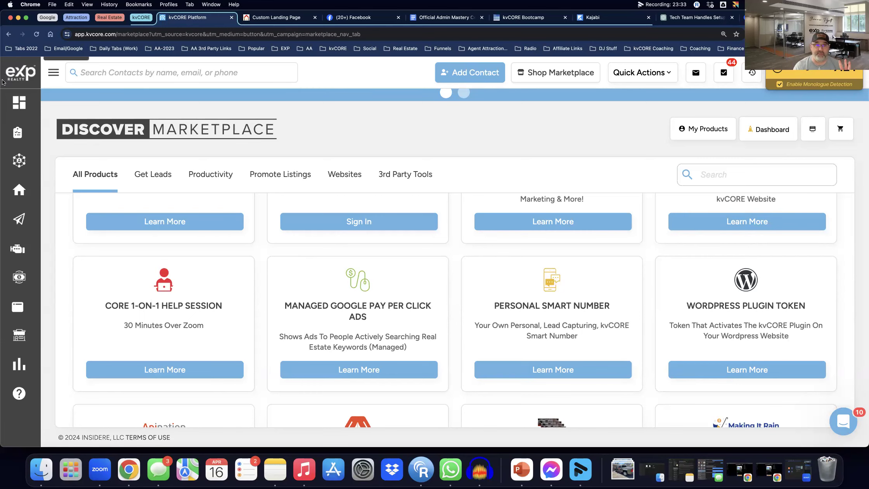
# Return to the dashboard and review its objectives, playbooks, training links and recent lead activity cards
pyautogui.click(19, 102)
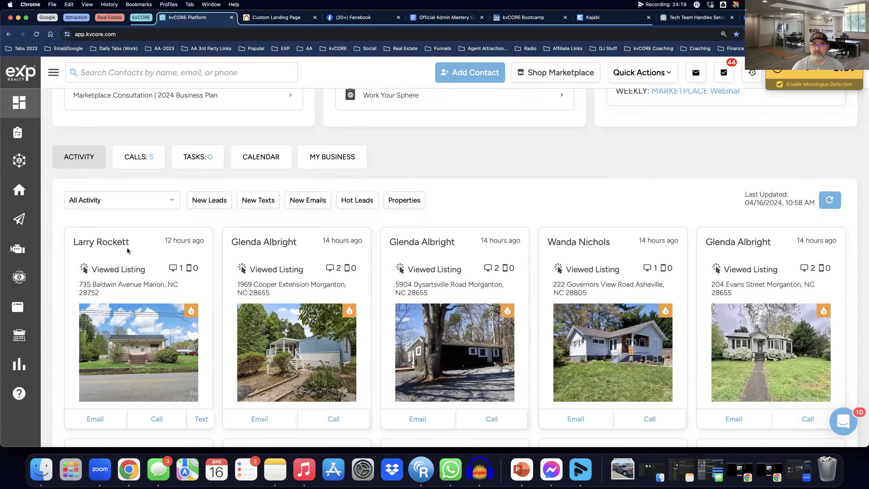
pyautogui.scroll(5, 458, 243)
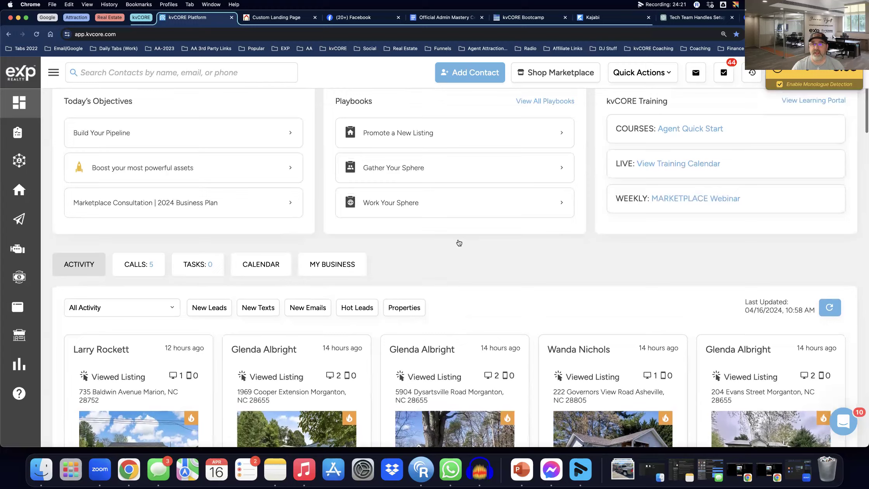
pyautogui.scroll(-2, 459, 243)
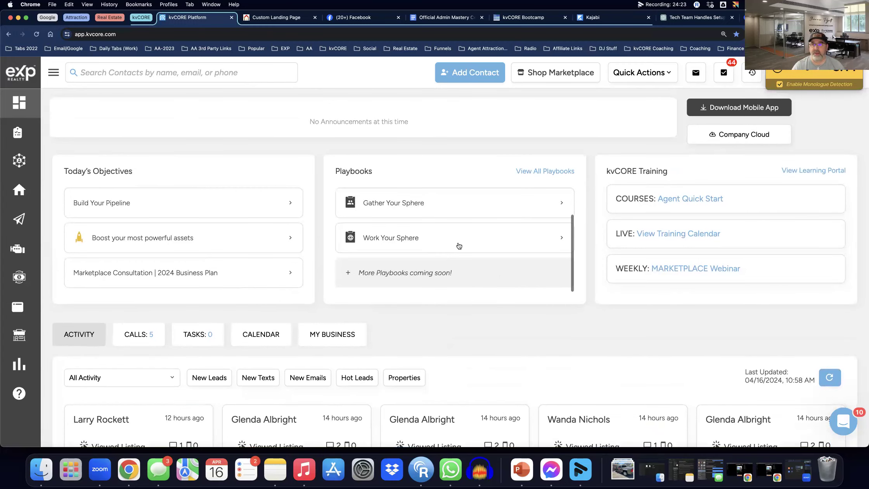
pyautogui.scroll(-8, 471, 248)
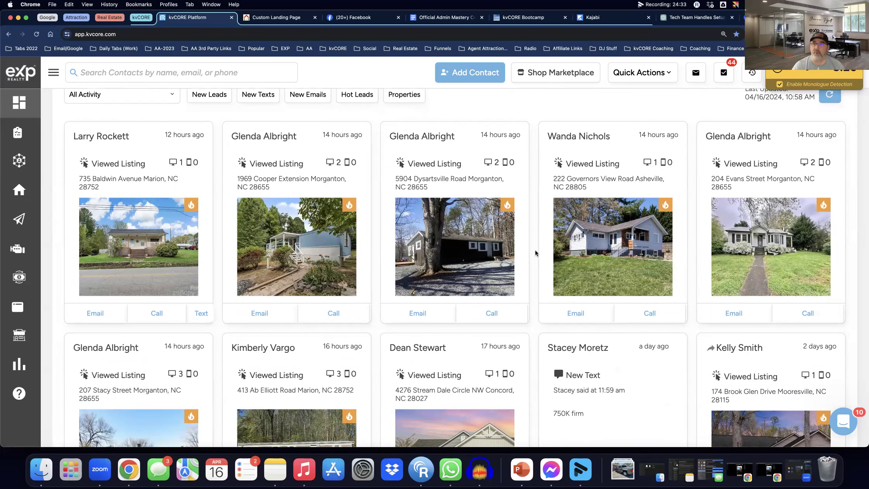
pyautogui.scroll(10, 530, 253)
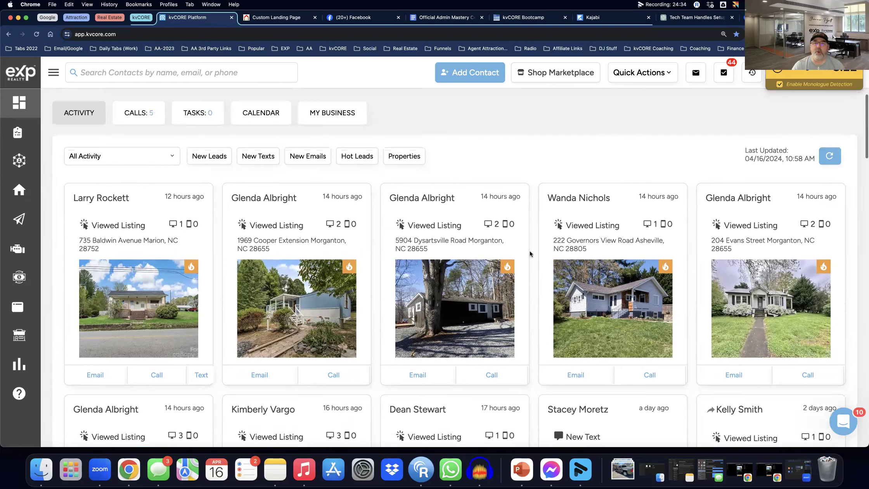
pyautogui.scroll(-3, 577, 307)
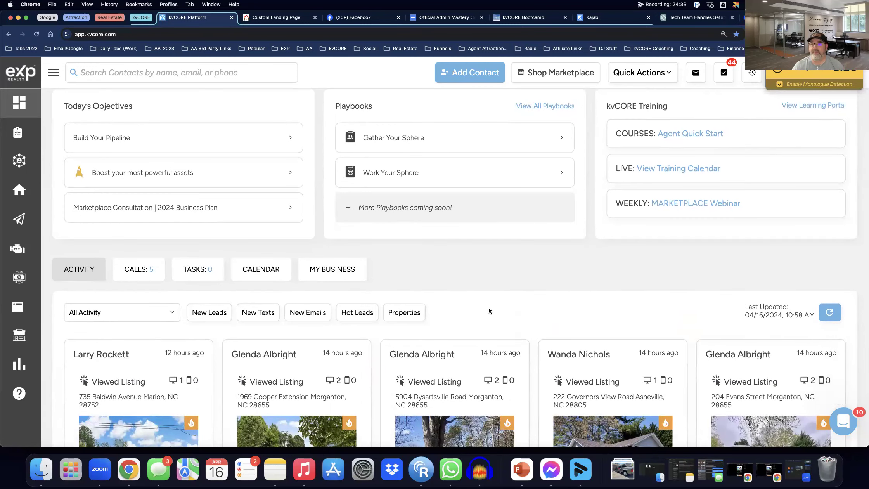
pyautogui.scroll(3, 488, 308)
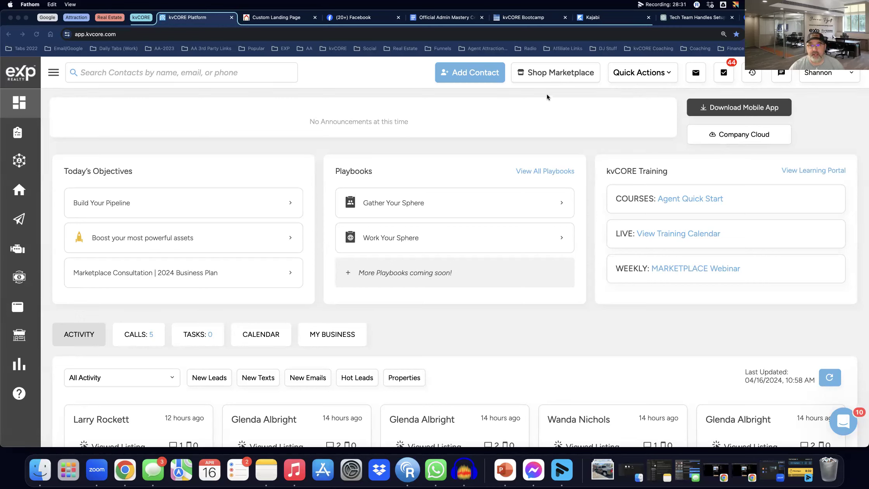
# Open your own agent profile, switch to the phone section and review the entity and routing of each number
pyautogui.click(851, 75)
pyautogui.click(851, 76)
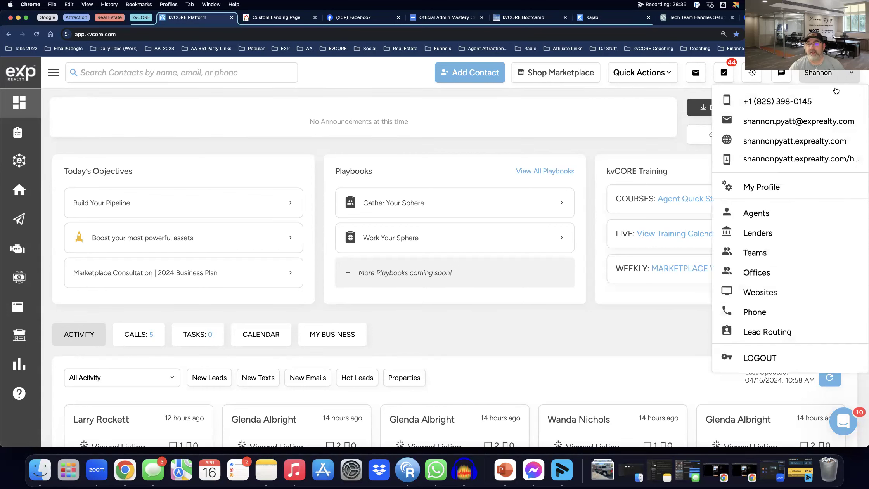
pyautogui.click(767, 189)
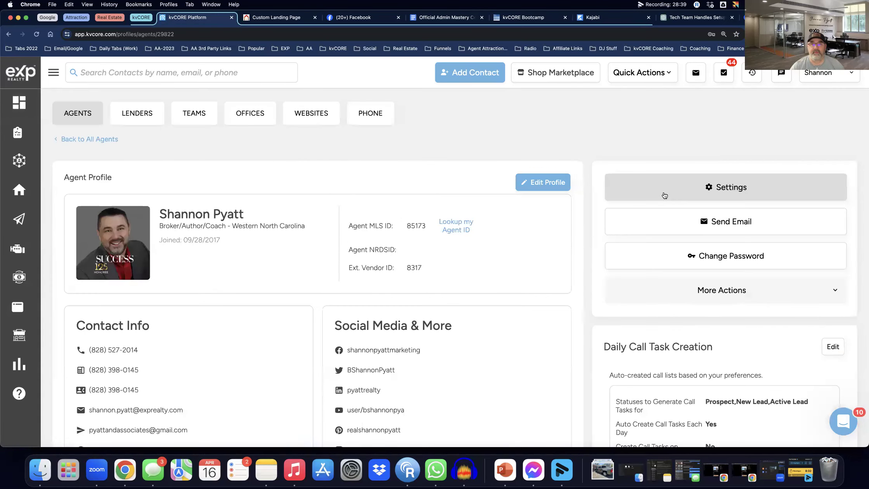
pyautogui.click(366, 121)
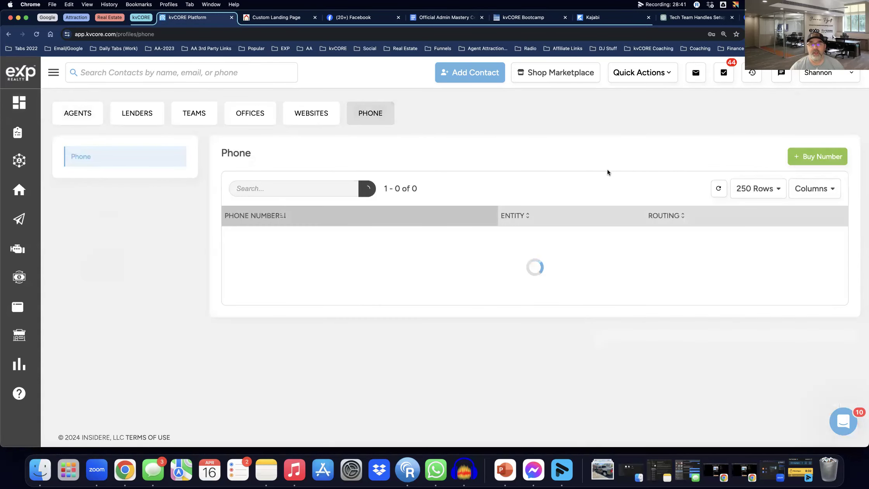
pyautogui.scroll(-3, 607, 168)
pyautogui.scroll(-2, 607, 168)
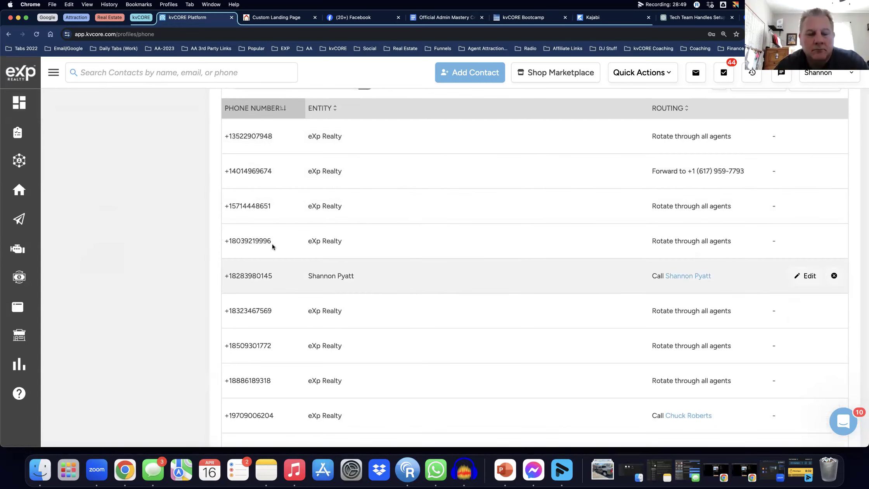
pyautogui.scroll(-3, 483, 235)
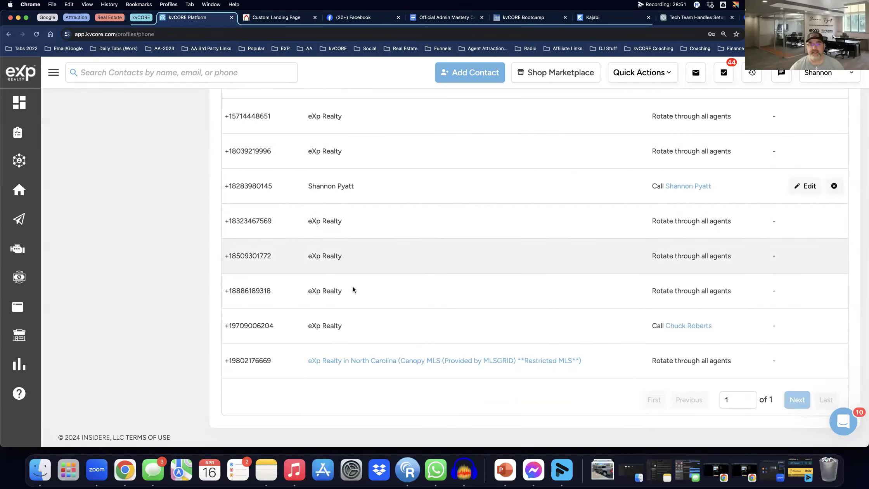
pyautogui.scroll(2, 438, 249)
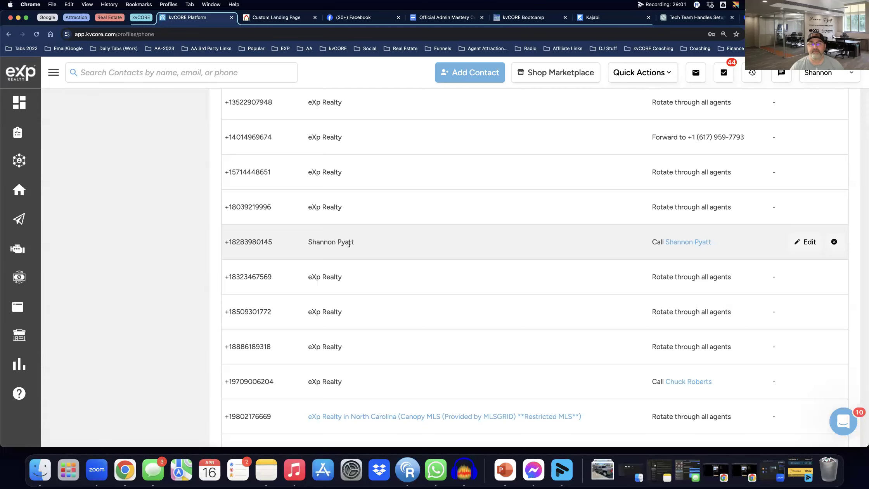
pyautogui.scroll(5, 351, 243)
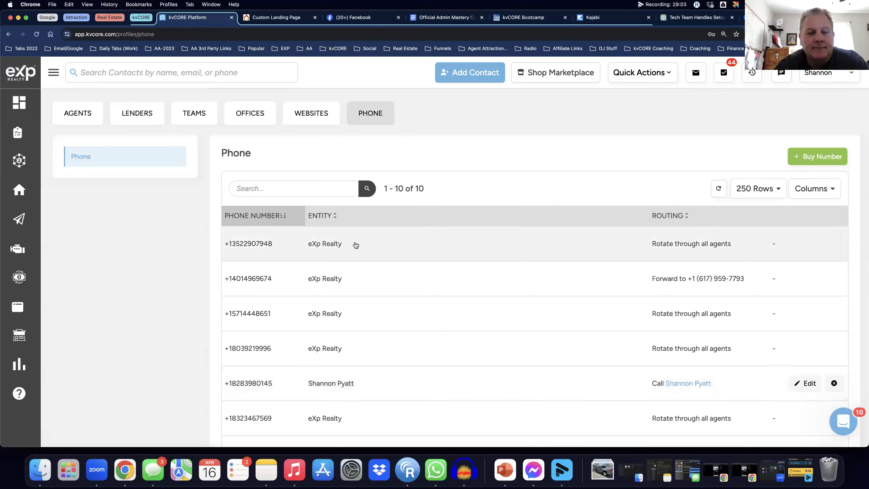
# Open the Promote a New Listing playbook from the dashboard and look over the listings available to start or revisit
pyautogui.click(18, 102)
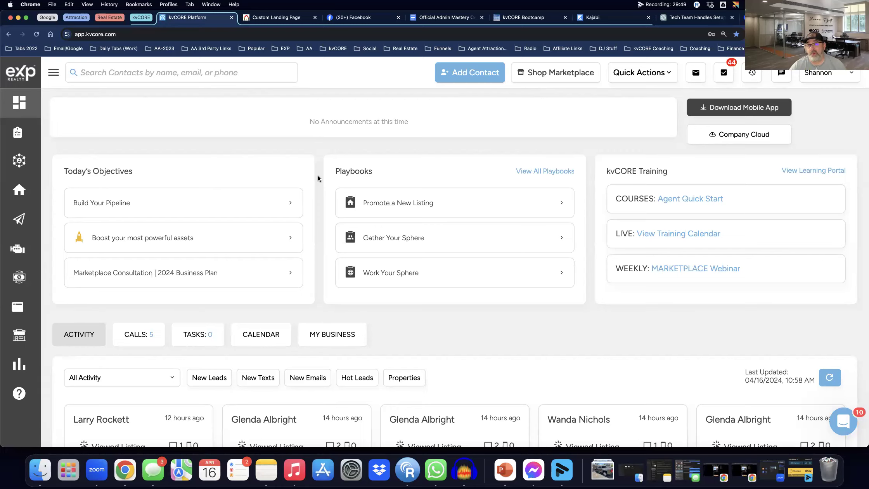
pyautogui.scroll(-2, 318, 175)
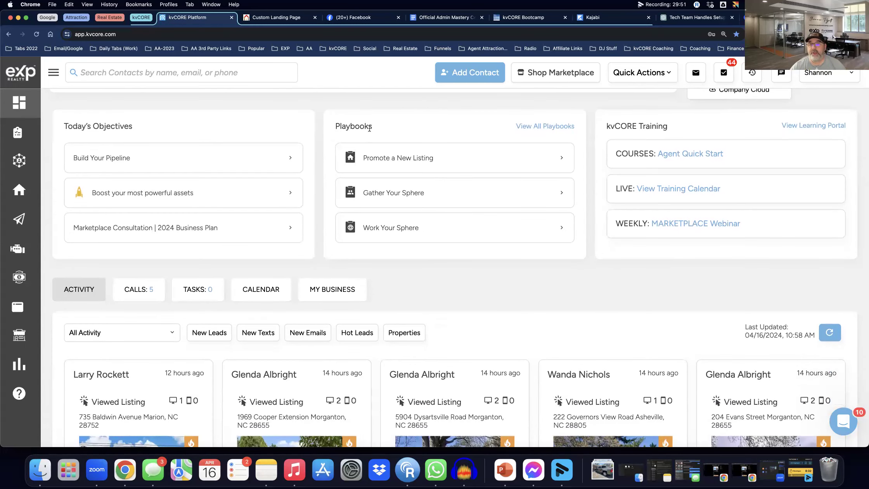
pyautogui.click(560, 161)
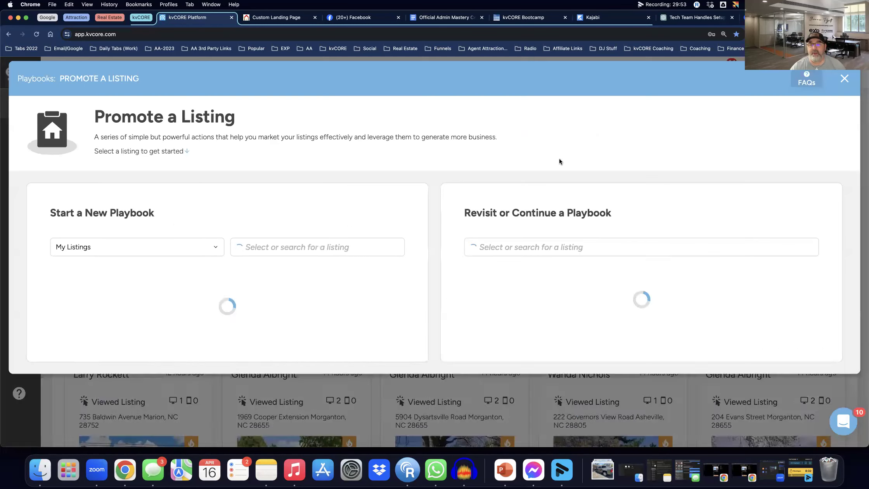
pyautogui.scroll(-2, 325, 221)
pyautogui.scroll(-8, 326, 219)
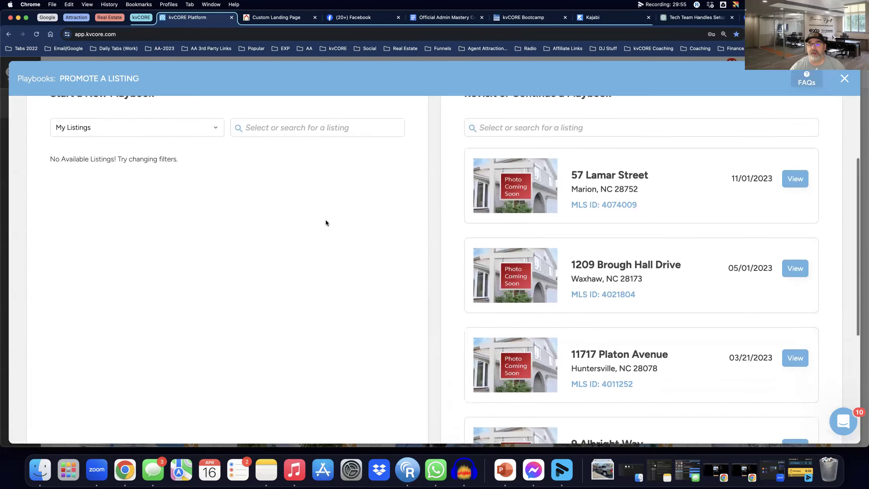
pyautogui.scroll(10, 454, 217)
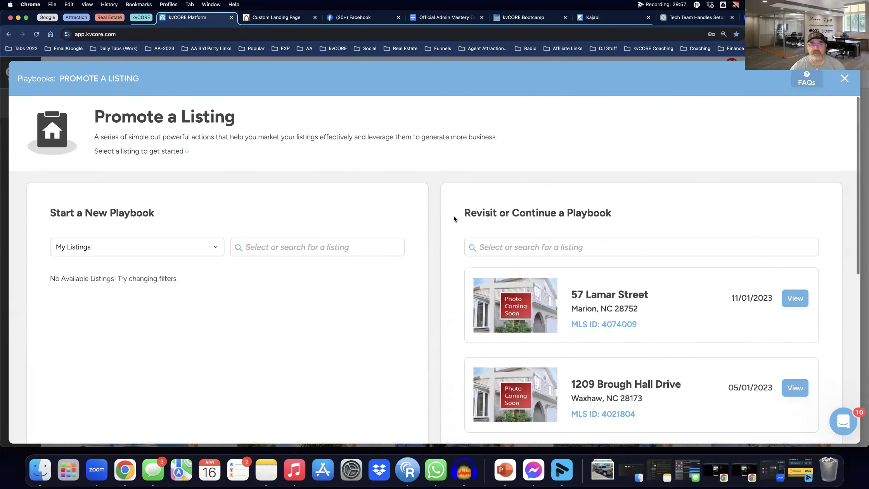
pyautogui.scroll(-8, 302, 204)
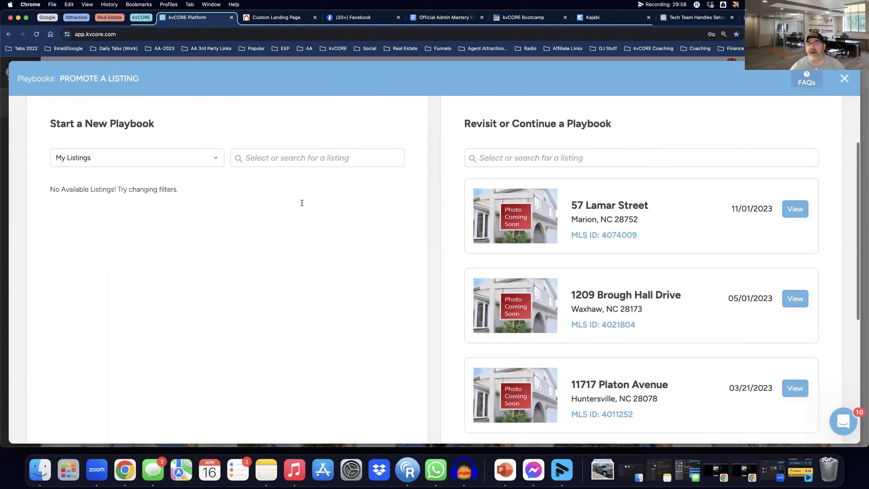
pyautogui.scroll(10, 302, 202)
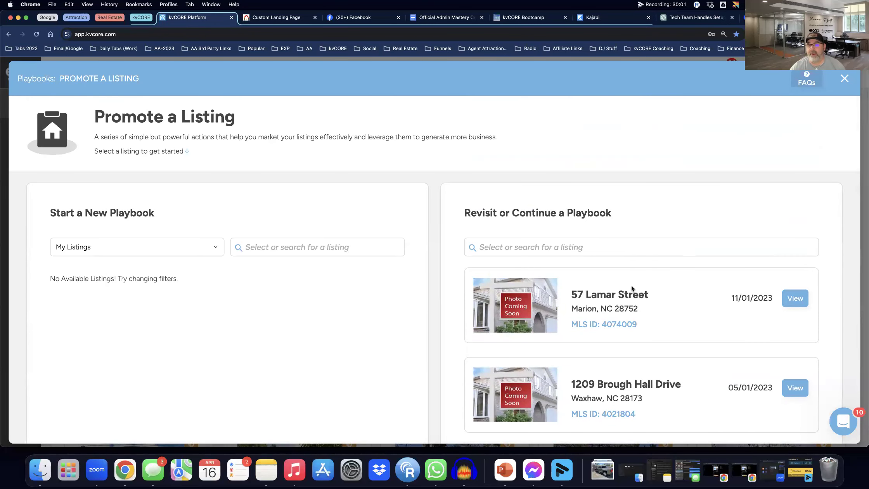
# View the existing playbook dated 11/01/2023 for the Marion listing and examine its plays and results
pyautogui.click(795, 298)
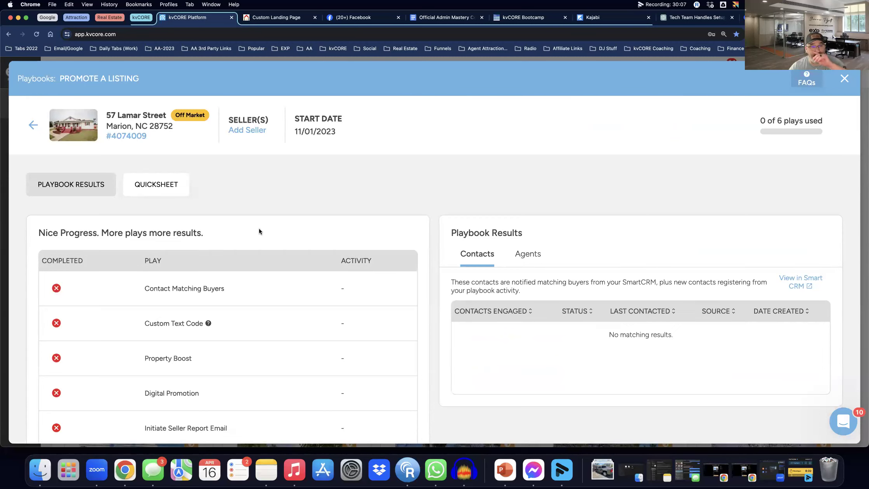
pyautogui.scroll(-3, 238, 276)
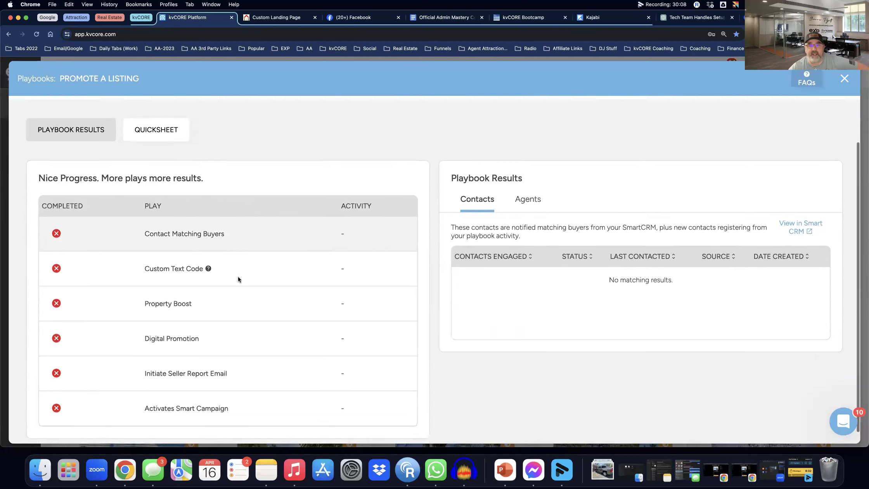
pyautogui.scroll(3, 237, 276)
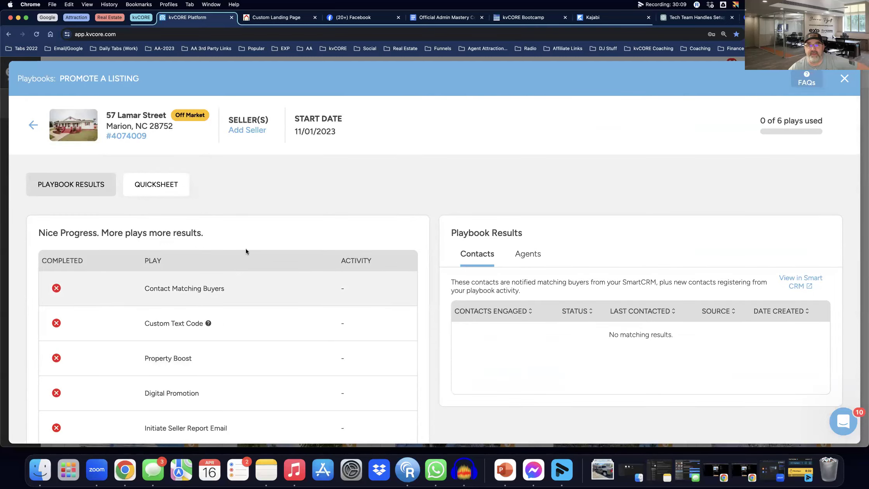
pyautogui.scroll(-3, 358, 202)
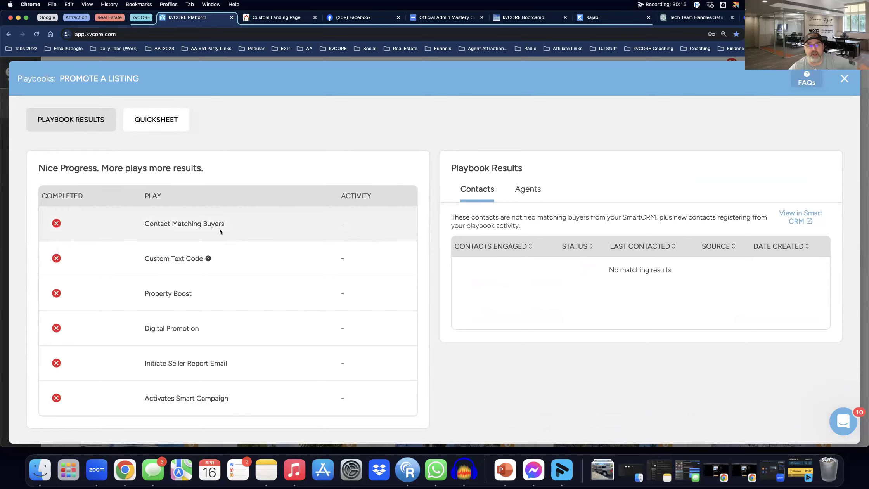
pyautogui.scroll(3, 278, 216)
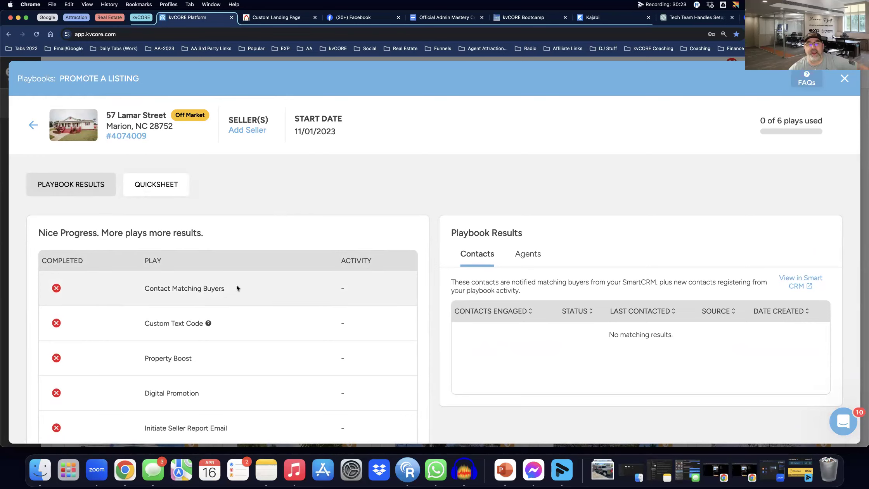
pyautogui.scroll(-3, 236, 284)
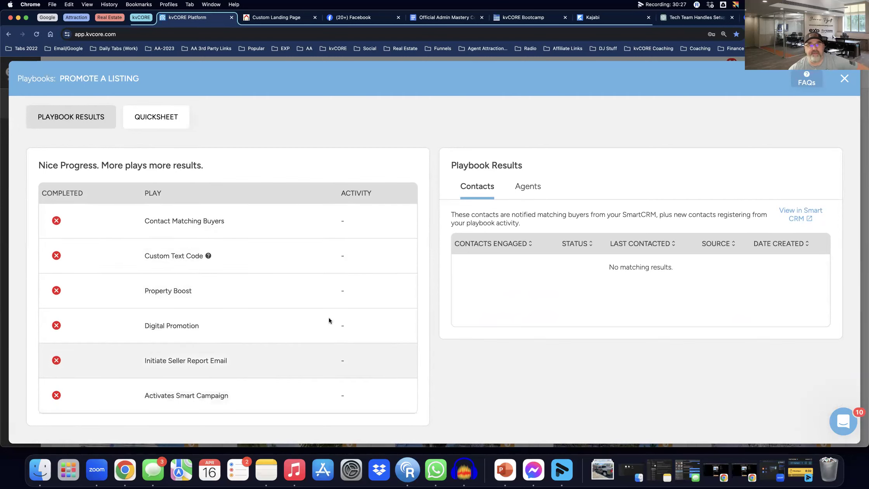
# Close the Promote a Listing playbook and look over the dashboard's objectives, playbooks and training cards again
pyautogui.scroll(3, 303, 265)
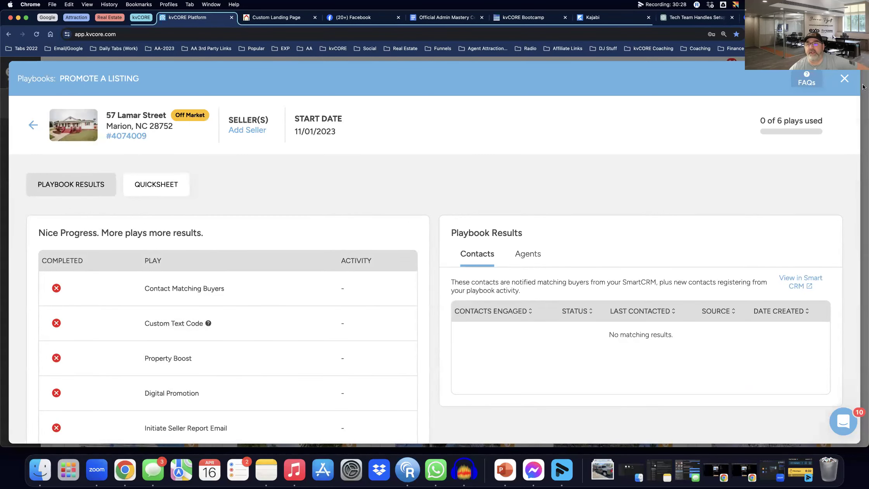
pyautogui.click(846, 80)
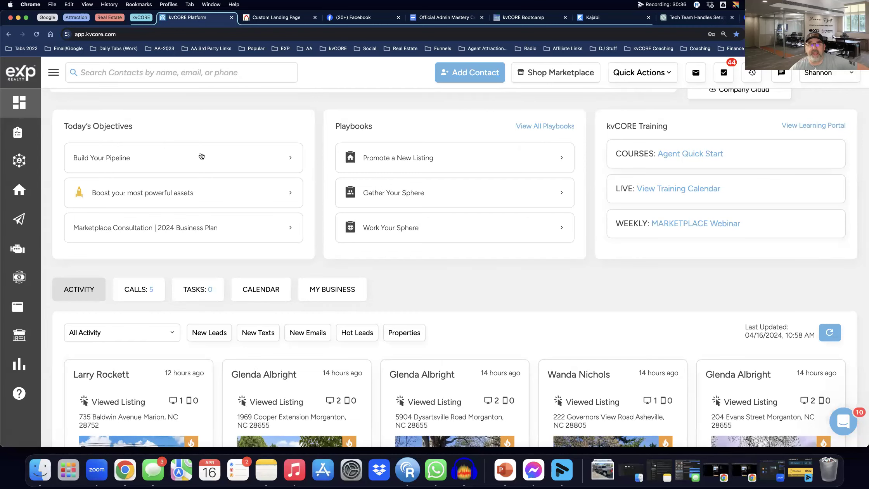
pyautogui.scroll(-1, 198, 163)
pyautogui.scroll(1, 198, 164)
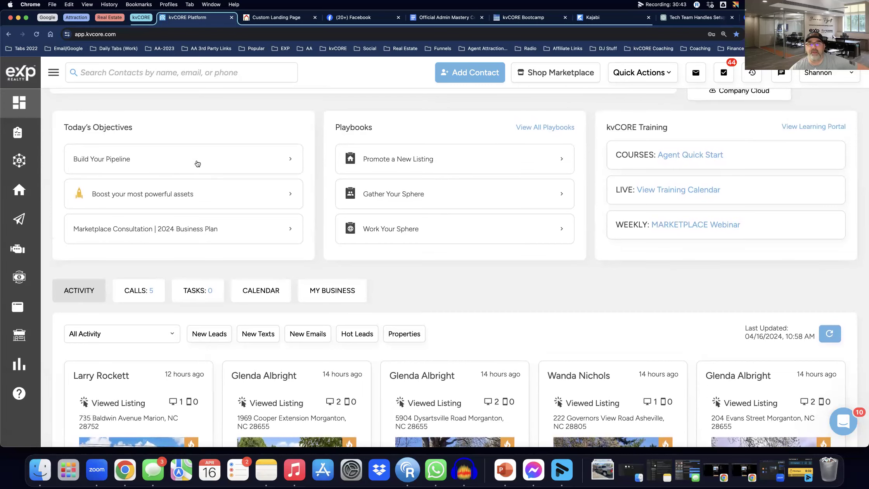
pyautogui.scroll(3, 197, 164)
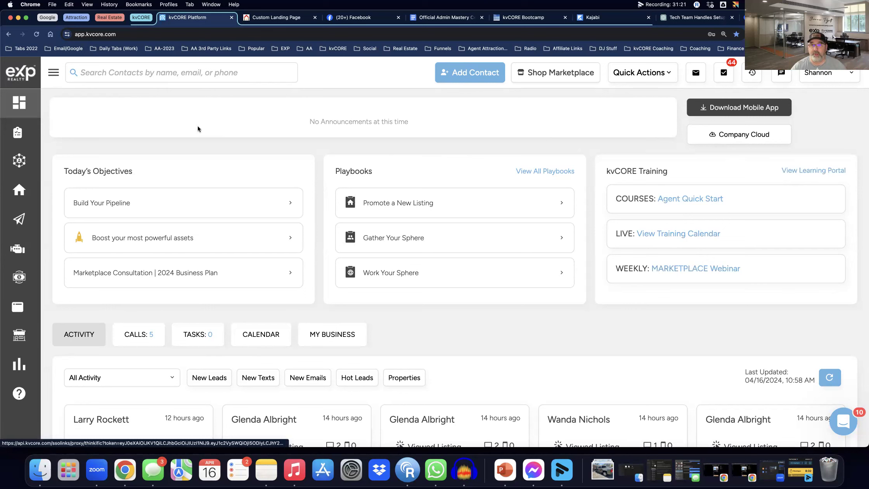
# Browse all MLS listings, switch to the EXP listings and open the $600,000 Charlotte listing's details
pyautogui.moveTo(24, 163)
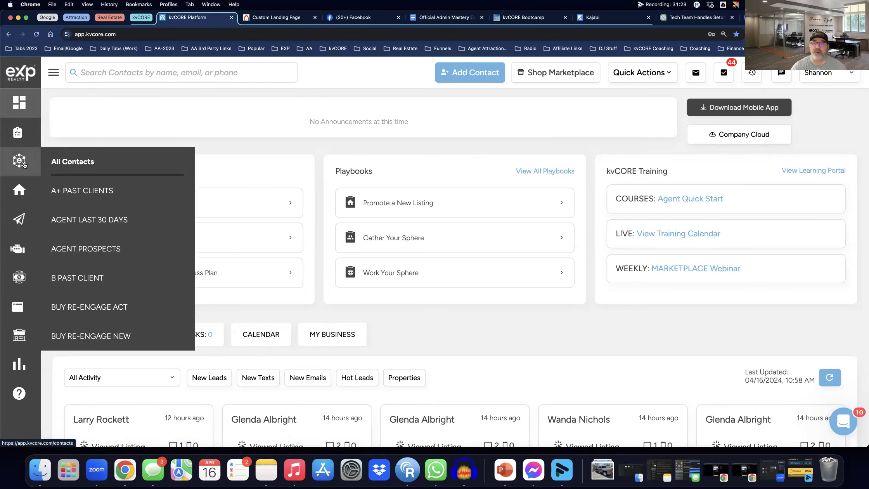
pyautogui.moveTo(20, 188)
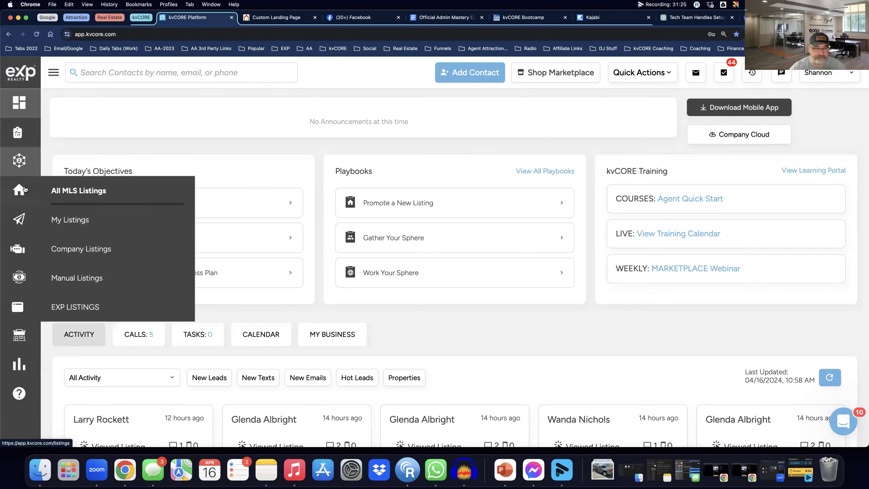
pyautogui.click(99, 191)
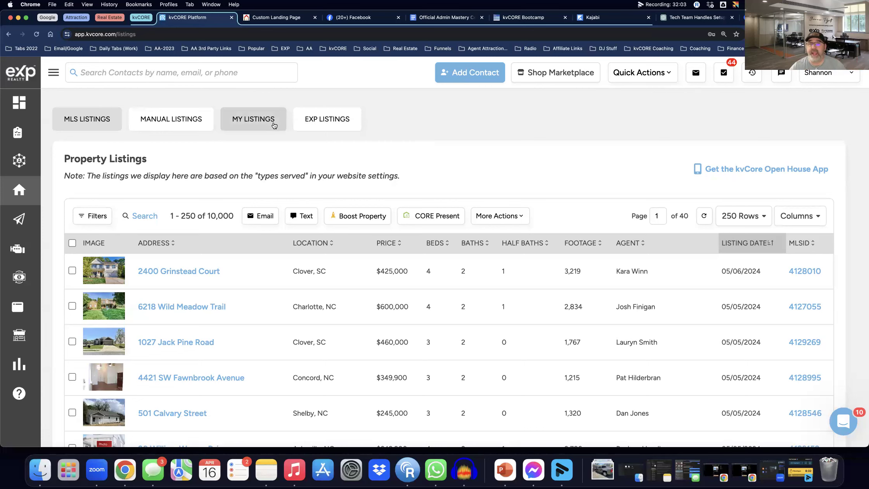
pyautogui.click(330, 125)
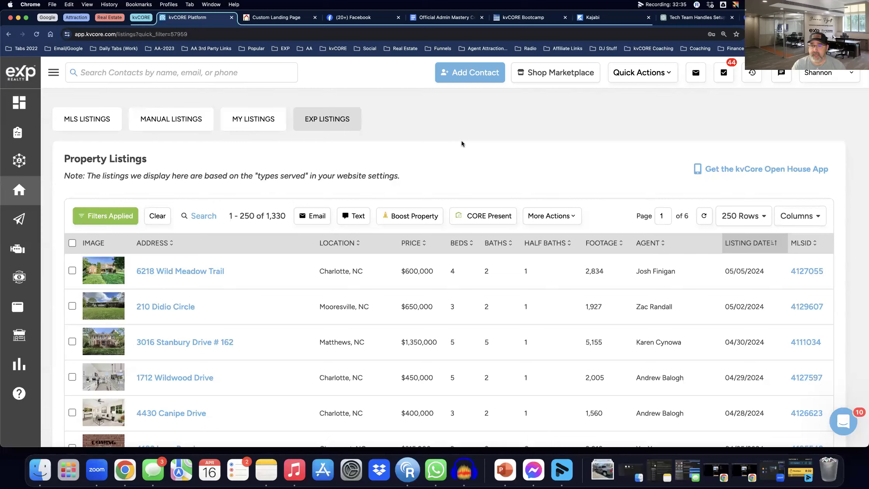
pyautogui.click(193, 274)
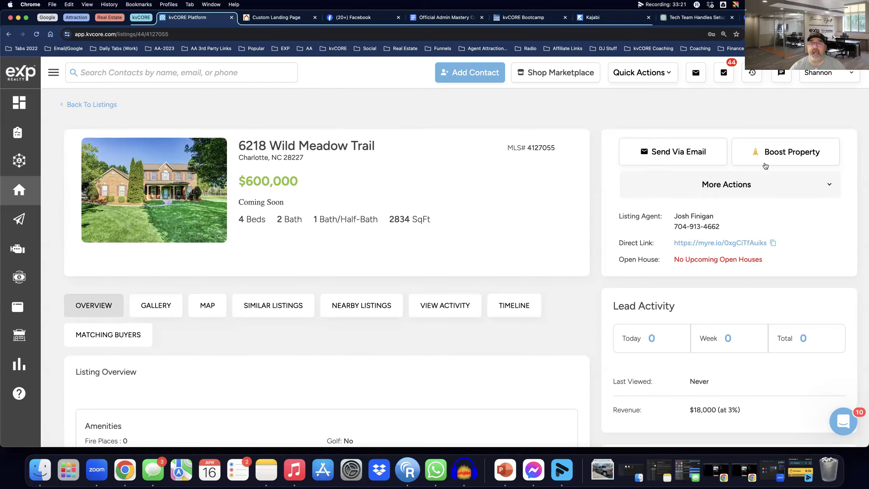
# Open Property Boost for the Charlotte listing, examine its ad preview, boosting types and pricing plans, and close it
pyautogui.click(788, 161)
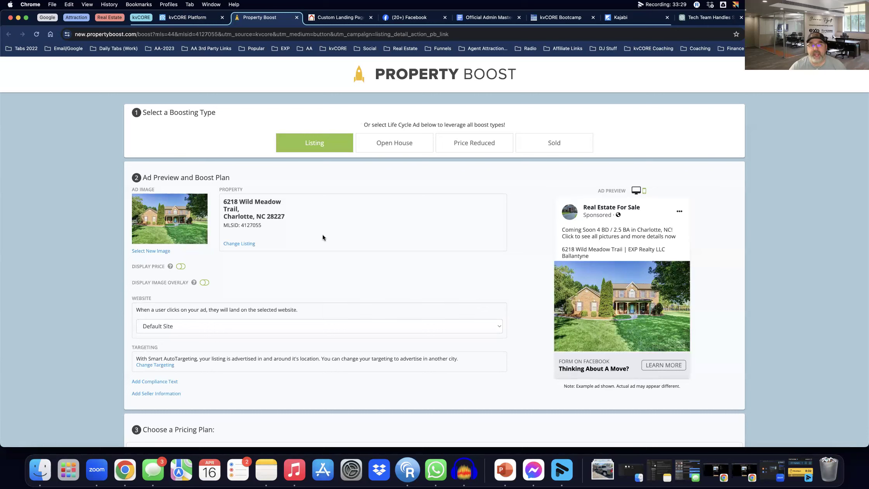
pyautogui.scroll(-10, 294, 240)
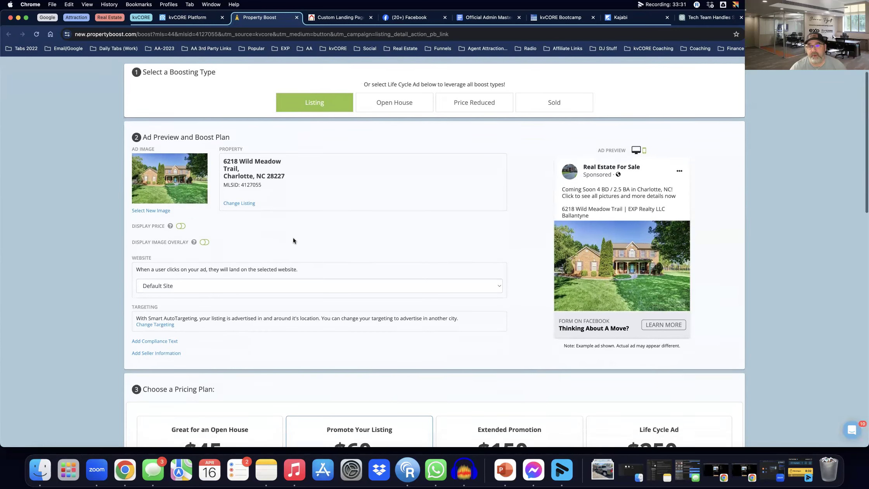
pyautogui.scroll(-4, 293, 240)
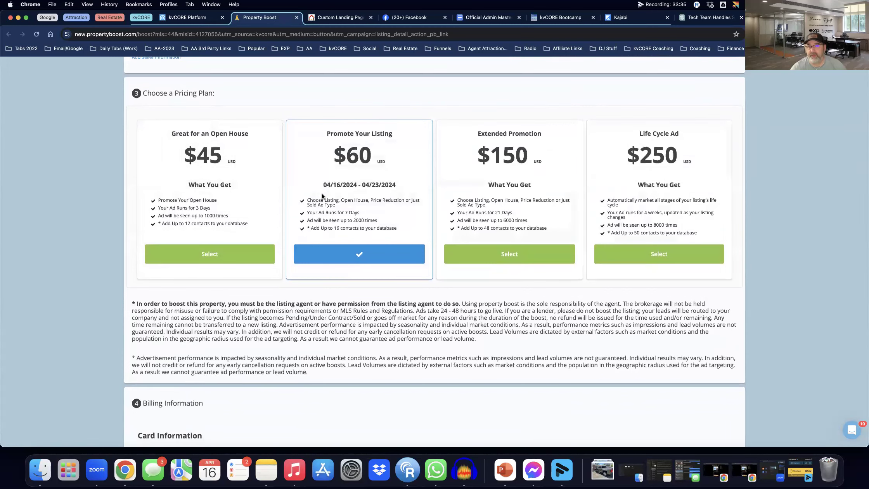
pyautogui.scroll(14, 317, 196)
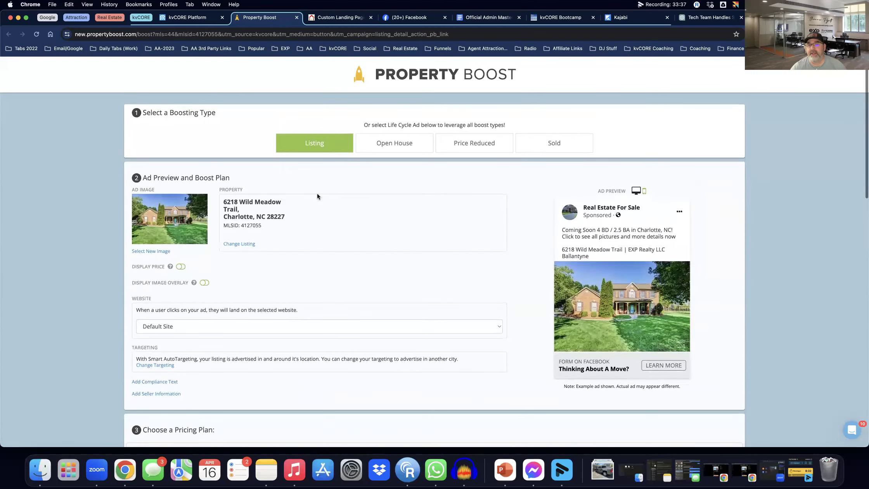
pyautogui.scroll(-10, 325, 190)
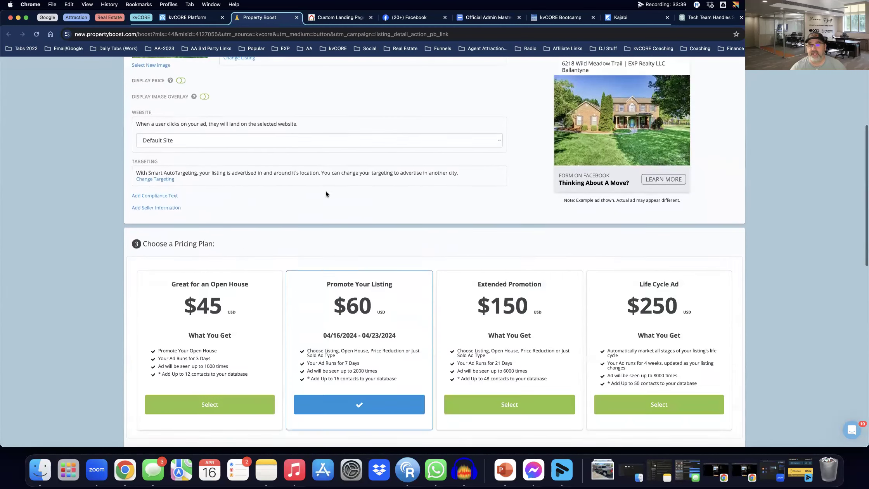
pyautogui.scroll(10, 438, 153)
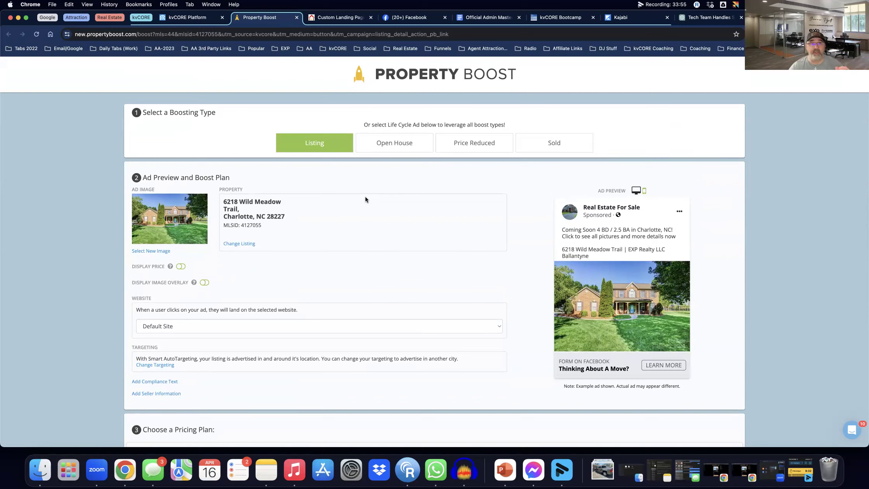
pyautogui.click(297, 18)
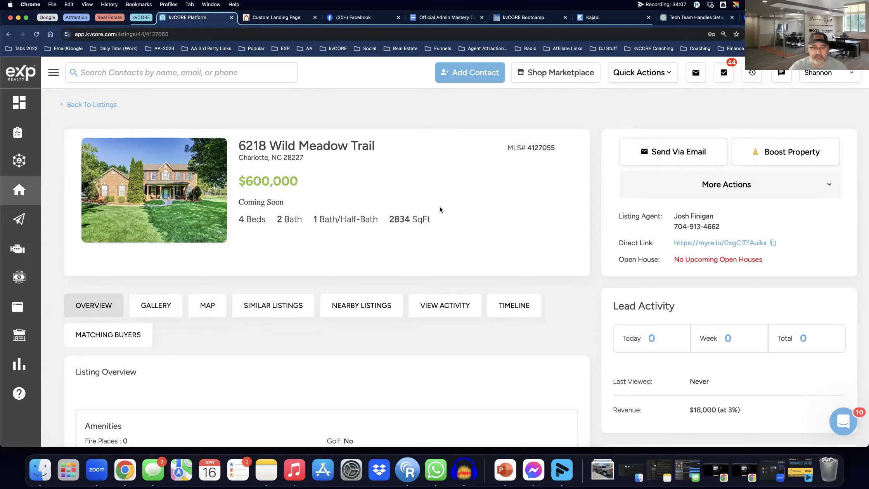
# Create a Facebook post for the Charlotte listing reading "Looking for a great home in Charlotte NC? You are gonna love this one!"
pyautogui.click(792, 187)
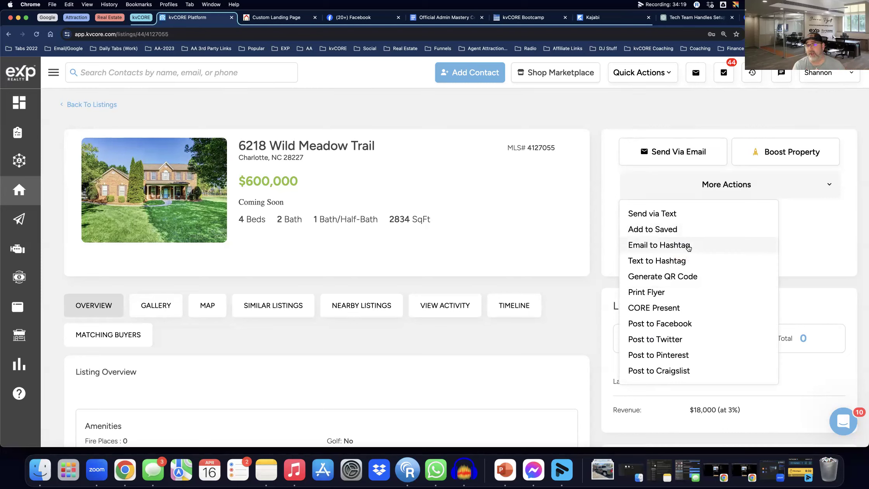
pyautogui.click(683, 324)
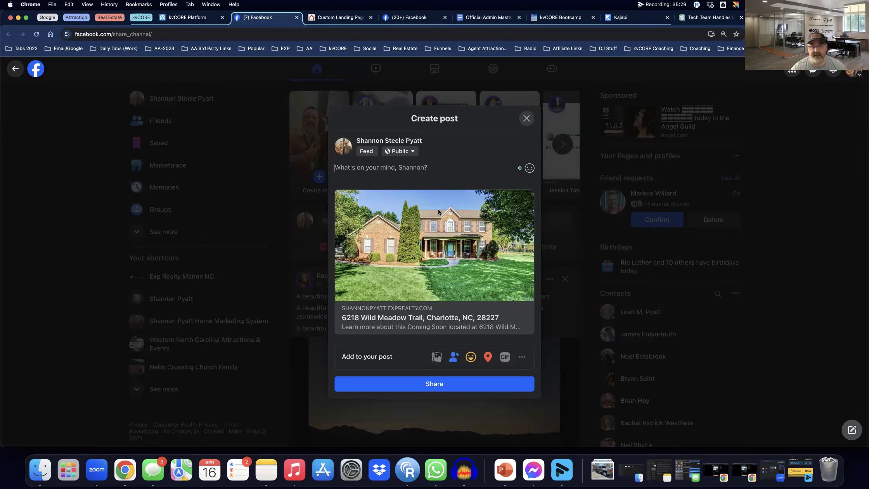
pyautogui.write('Looking. fo')
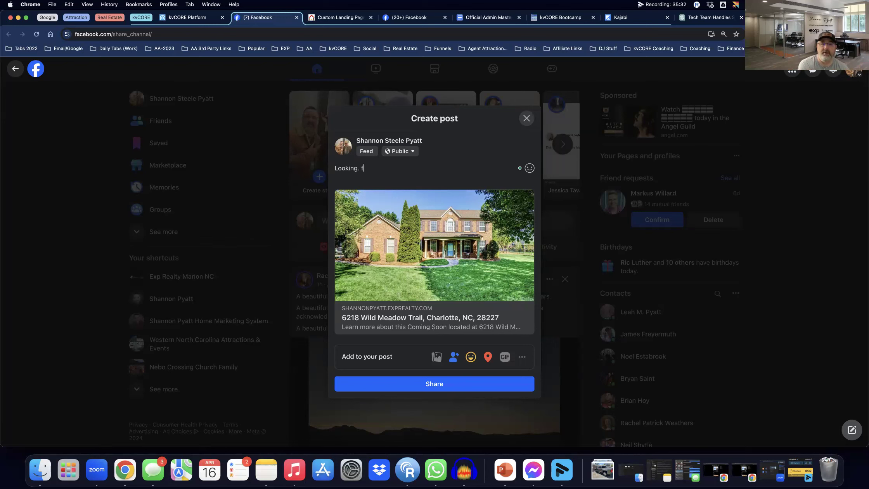
pyautogui.press('BackSpace')
pyautogui.press('BackSpace')
pyautogui.press('BackSpace')
pyautogui.write('for a great home in Charlot')
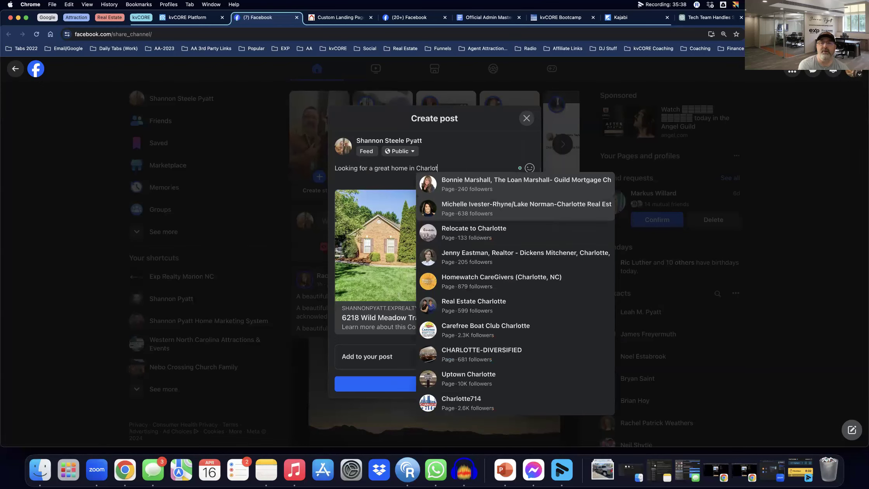
pyautogui.write('te NC?  You are gonna love this one!')
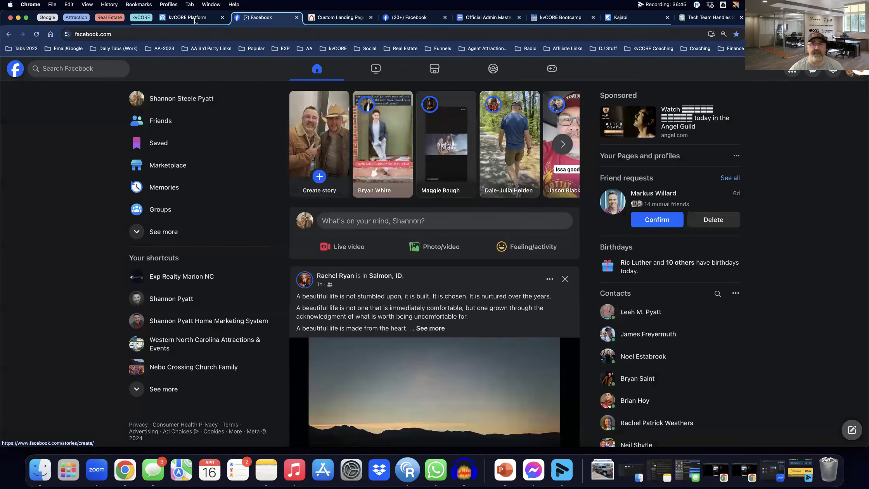
# Return to the listing in kvCORE, open its Post to Craigslist option, read the Chrome extension instructions and close them
pyautogui.click(187, 17)
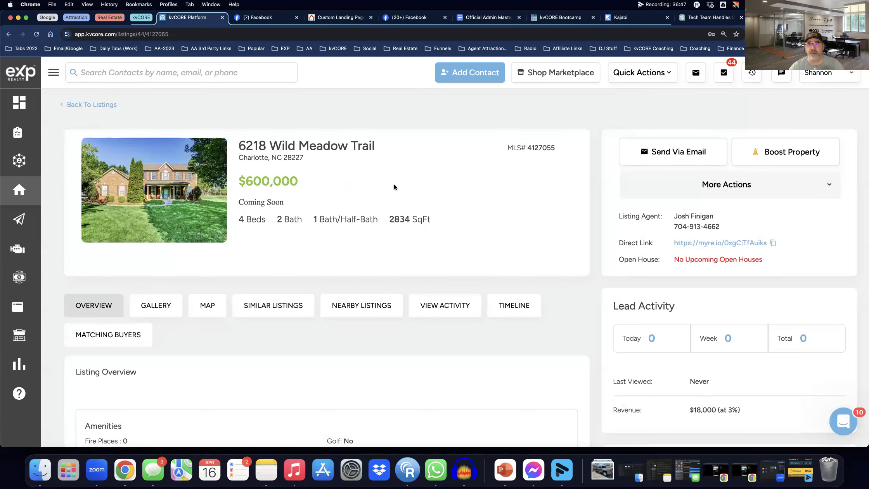
pyautogui.click(767, 188)
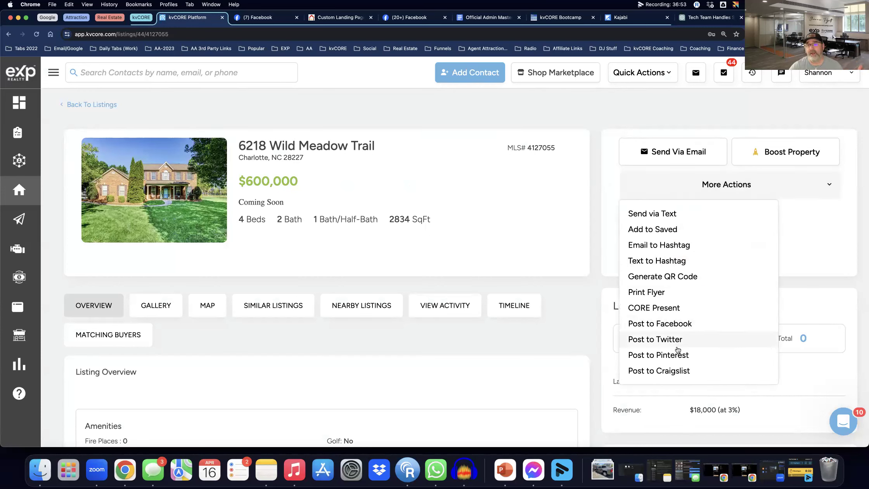
pyautogui.click(678, 372)
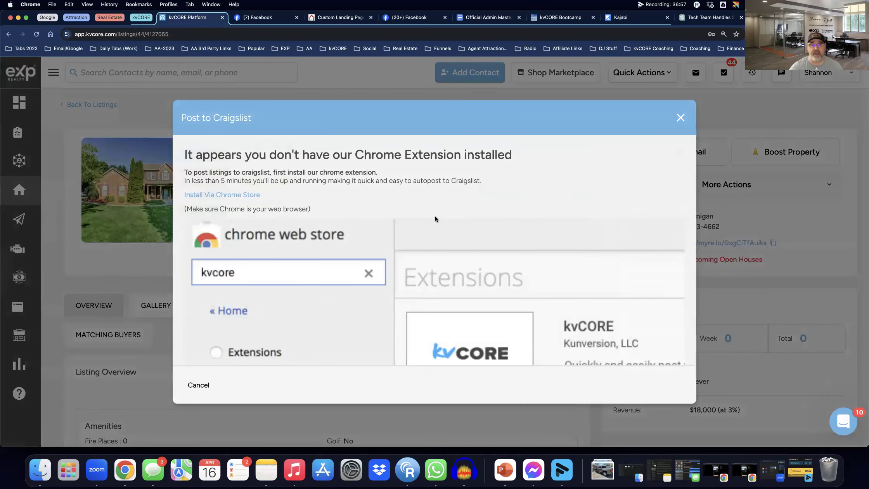
pyautogui.scroll(-5, 336, 245)
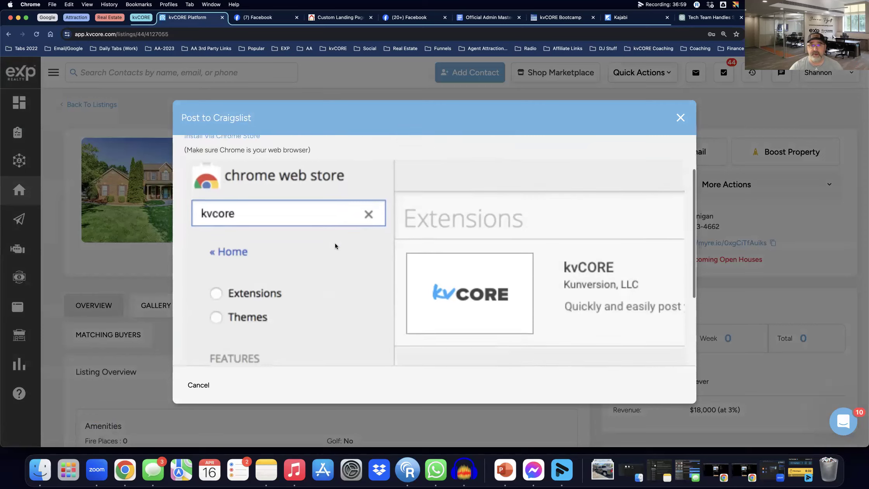
pyautogui.scroll(5, 334, 245)
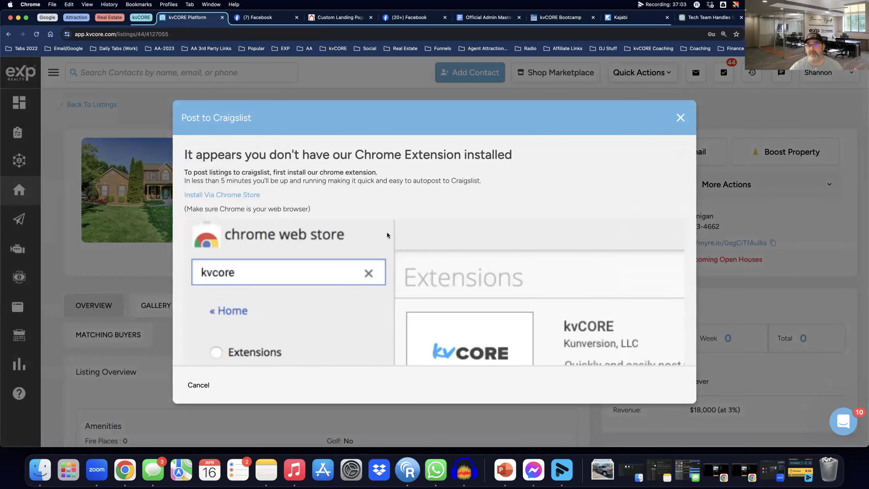
pyautogui.click(680, 118)
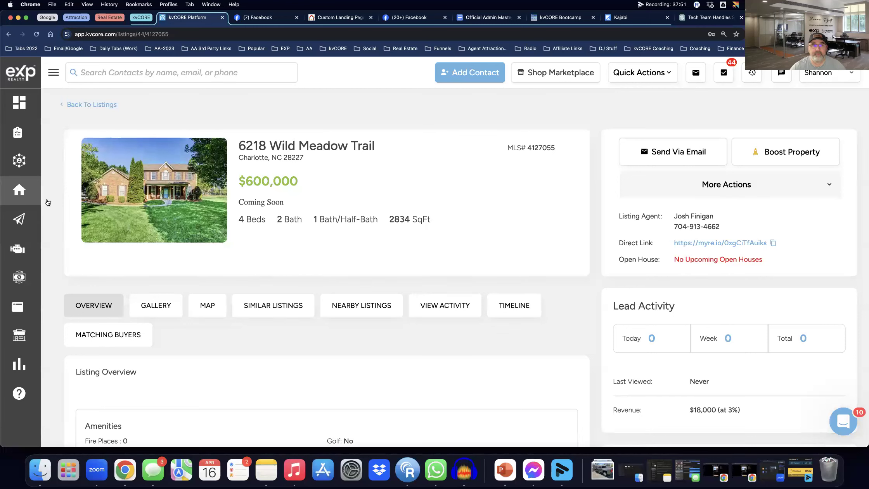
# Expand the navigation to show section names and open the page with all Lead Engine tools
pyautogui.moveTo(28, 226)
pyautogui.moveTo(28, 246)
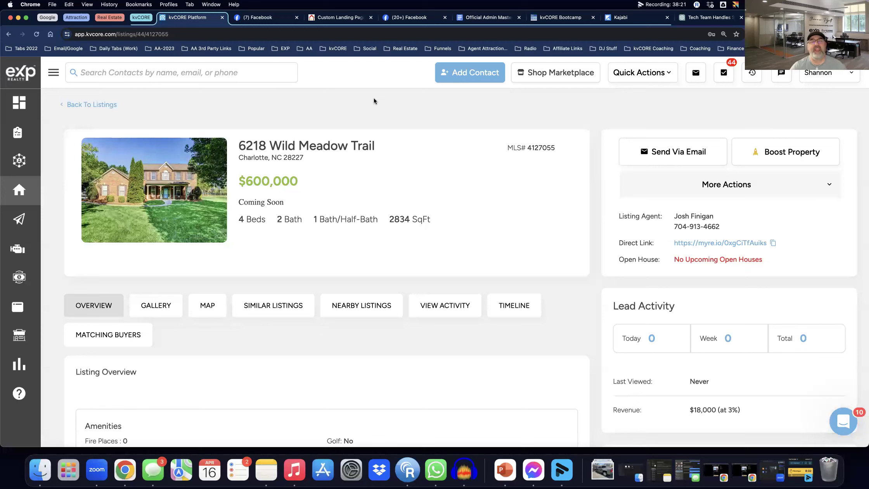
pyautogui.moveTo(5, 205)
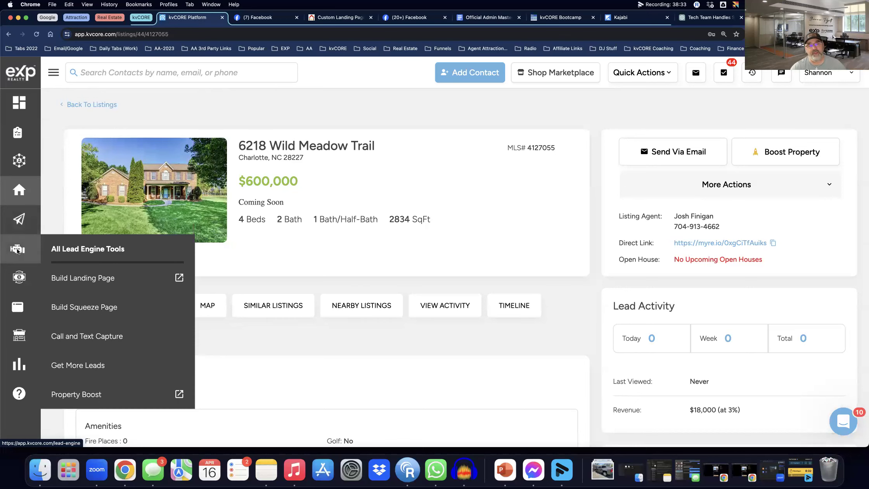
pyautogui.click(54, 73)
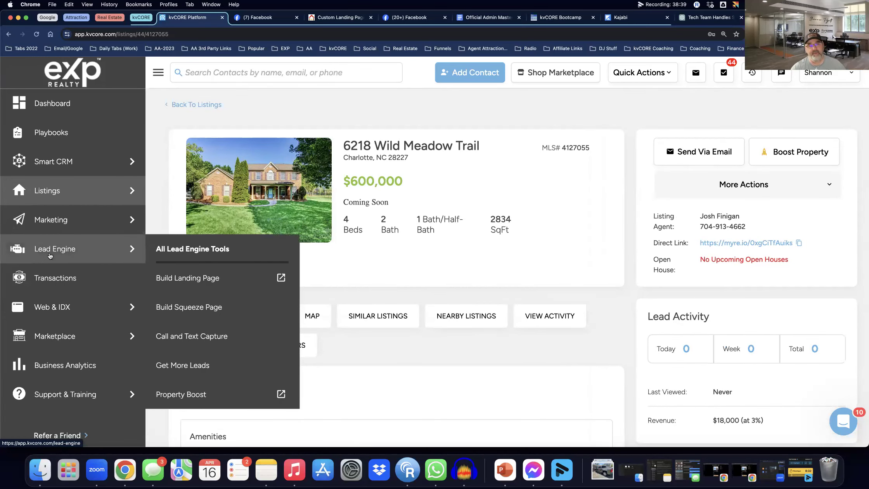
pyautogui.click(206, 254)
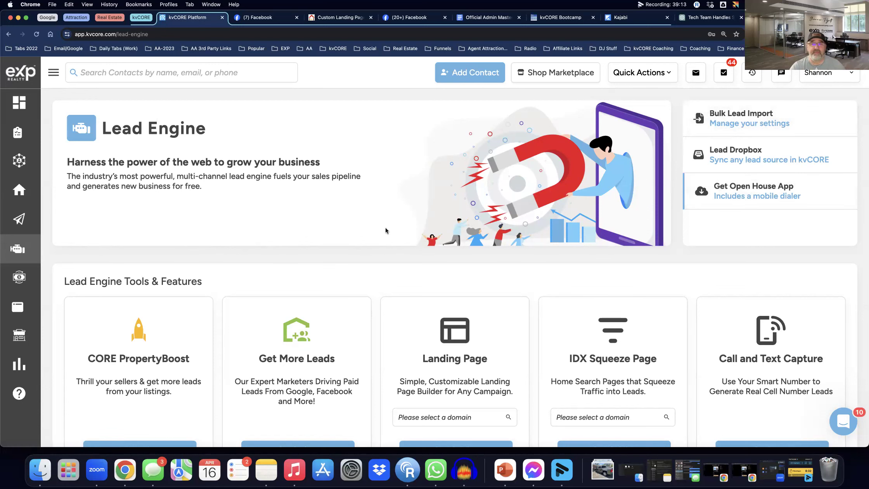
# Review the Lead Engine tools and features, and open the Pitch Sheet information to examine how one is created
pyautogui.scroll(-5, 352, 229)
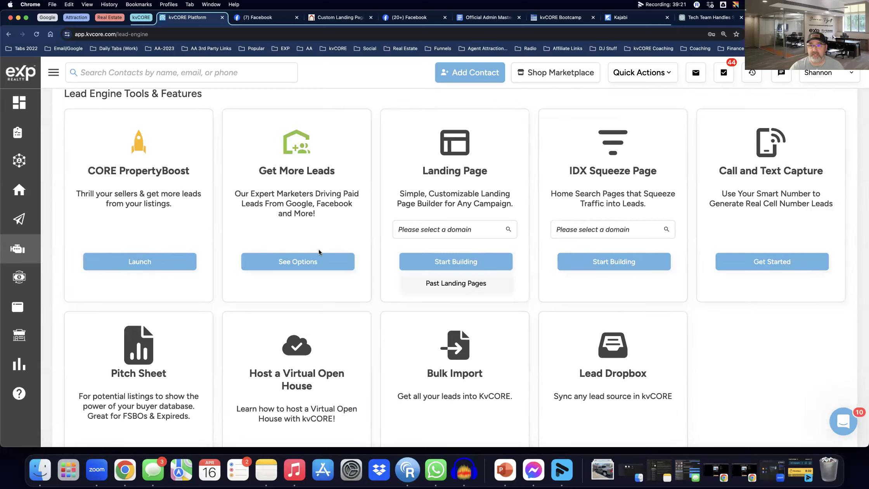
pyautogui.scroll(-3, 319, 249)
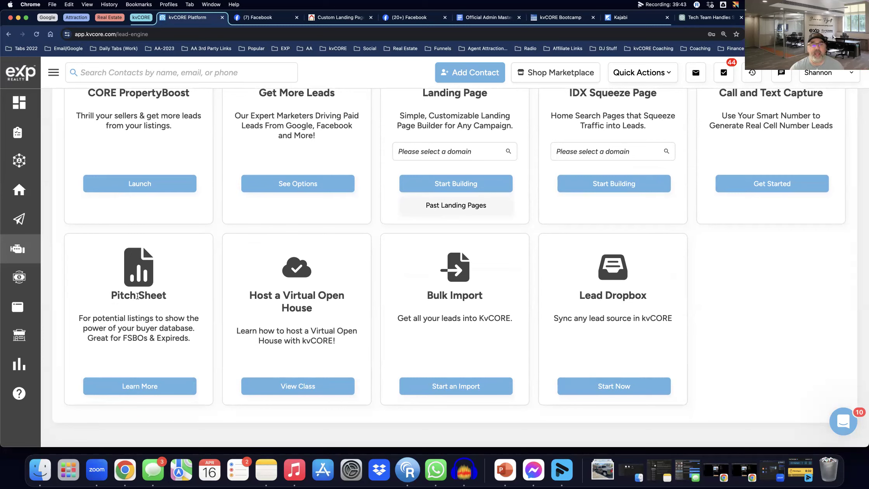
pyautogui.click(139, 387)
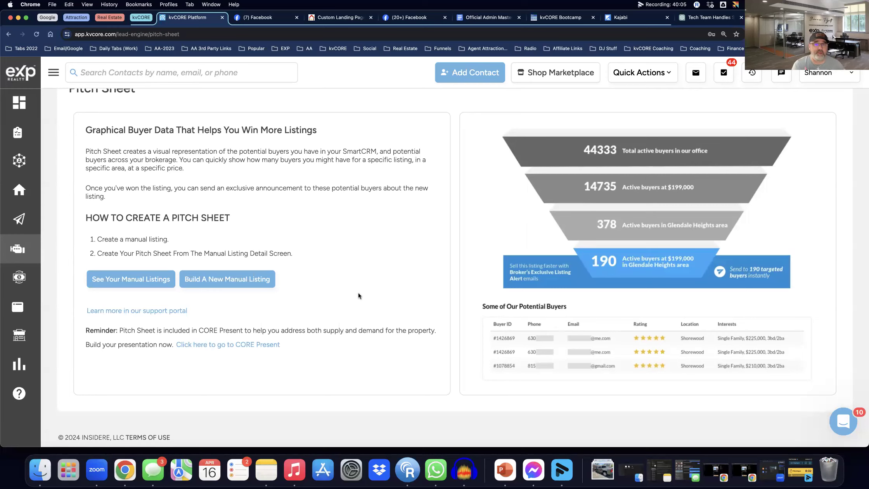
pyautogui.scroll(2, 358, 295)
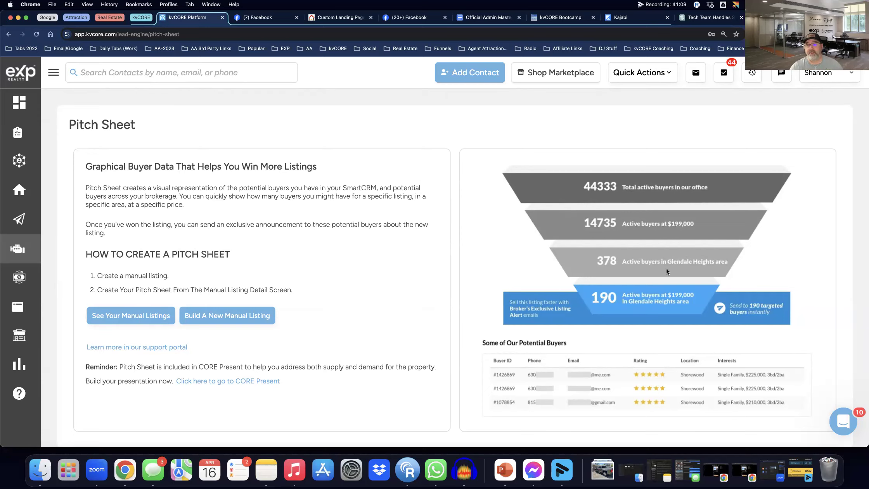
# Finish viewing the Pitch Sheet information, return to the page with all Lead Engine tools and look over the tools and features
pyautogui.scroll(-2, 529, 238)
pyautogui.scroll(2, 529, 238)
pyautogui.moveTo(19, 248)
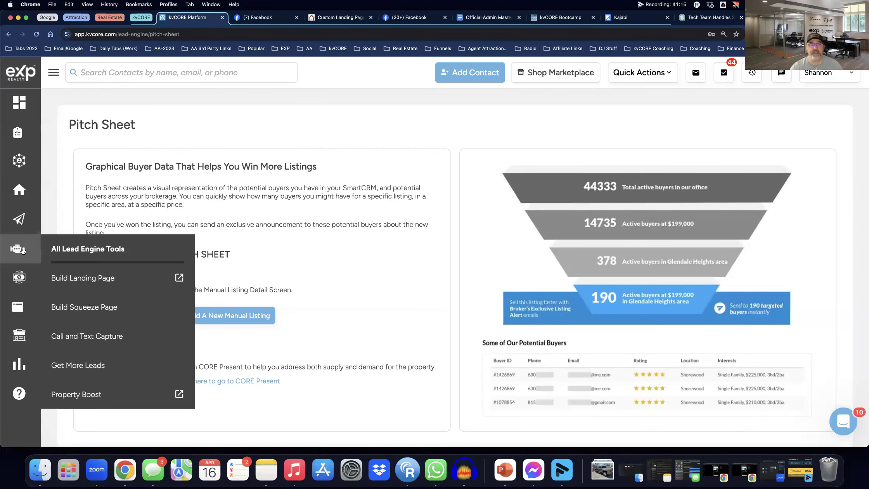
pyautogui.click(121, 256)
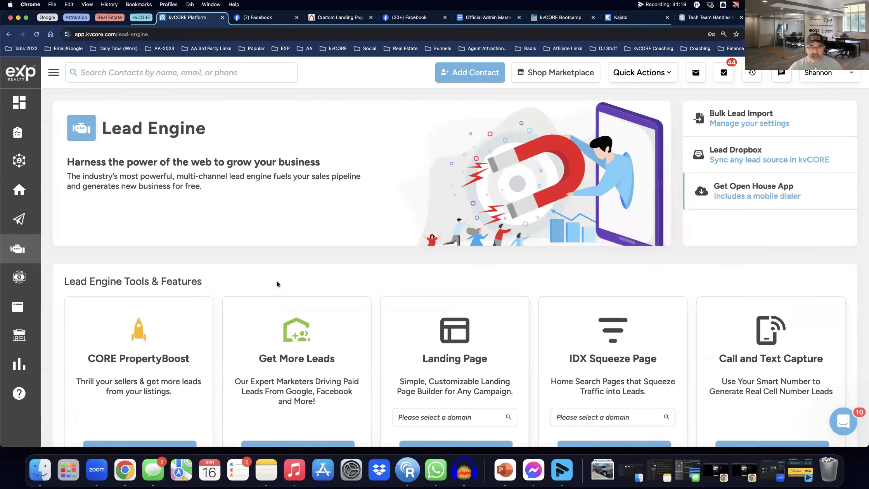
pyautogui.scroll(-5, 277, 281)
pyautogui.scroll(4, 276, 284)
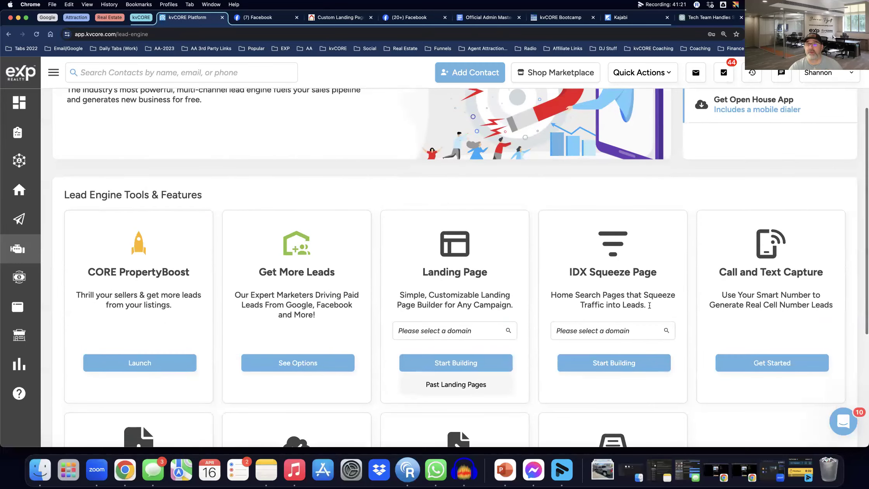
# Open Call and Text Capture and review the smart number, agent text code and custom text codes
pyautogui.scroll(-1, 763, 278)
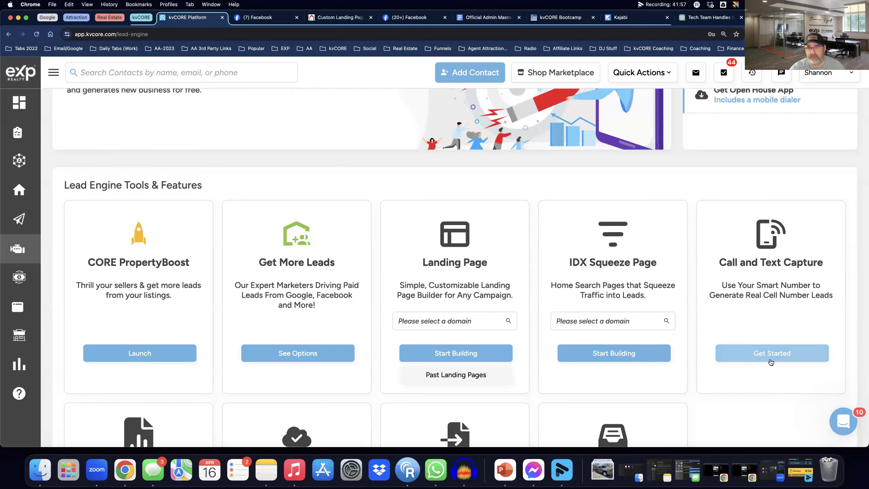
pyautogui.click(750, 354)
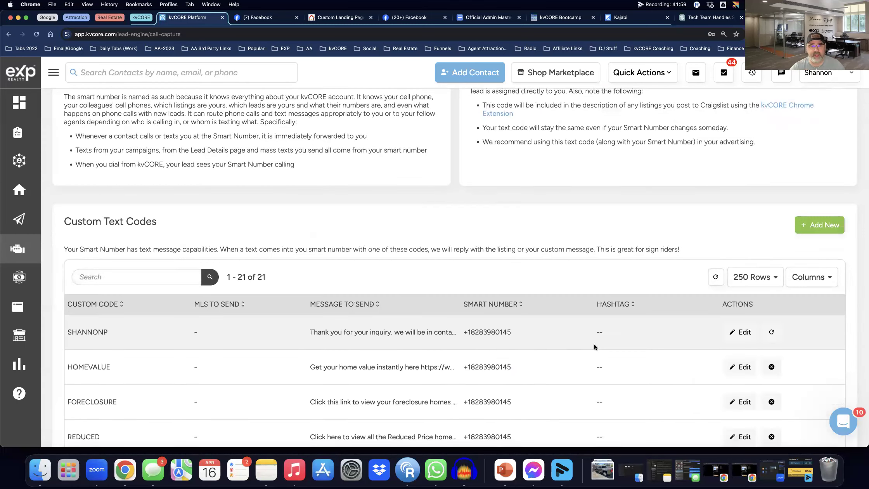
pyautogui.scroll(-10, 551, 347)
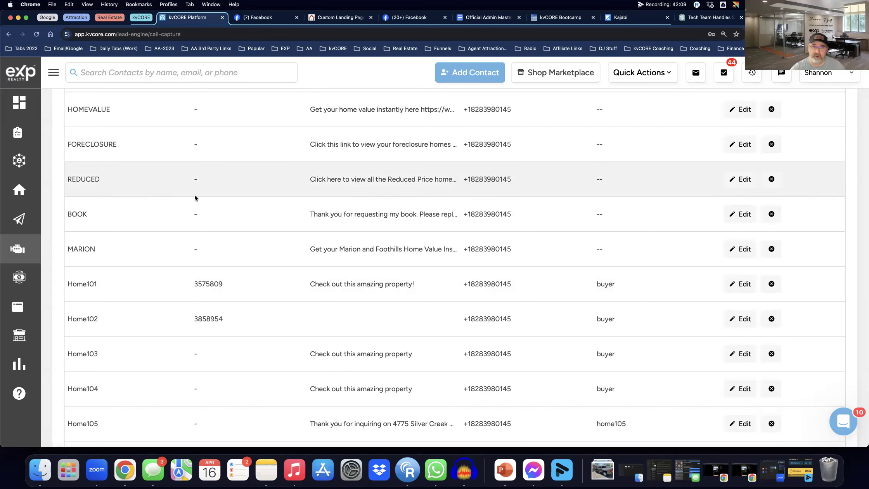
pyautogui.scroll(10, 194, 194)
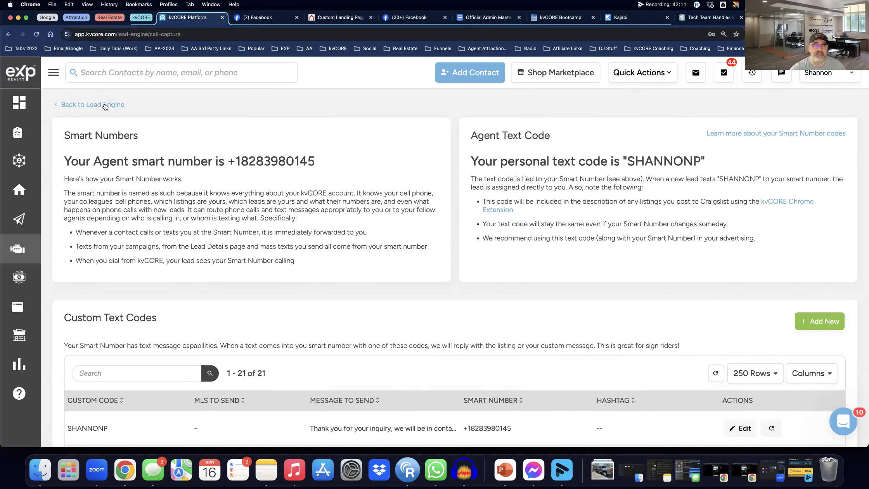
# Go back from Call and Text Capture to the overview of all Lead Engine tools
pyautogui.moveTo(27, 249)
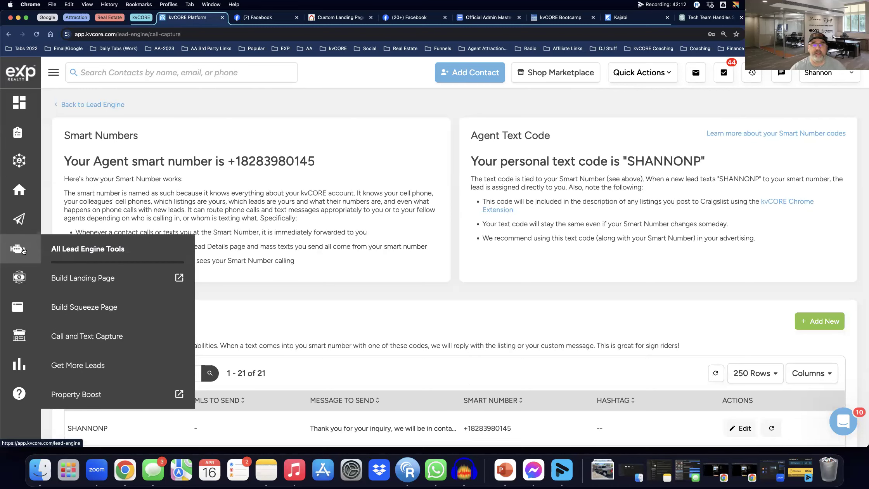
pyautogui.click(90, 252)
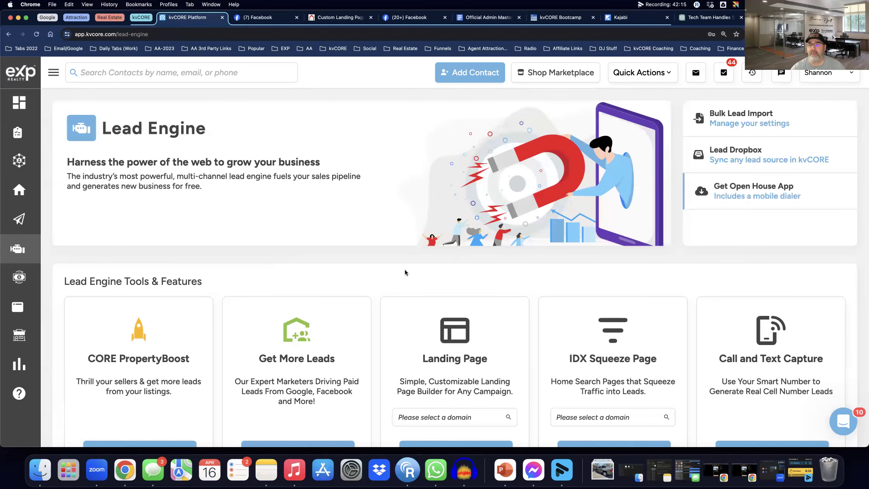
pyautogui.scroll(-2, 405, 272)
pyautogui.scroll(-1, 405, 272)
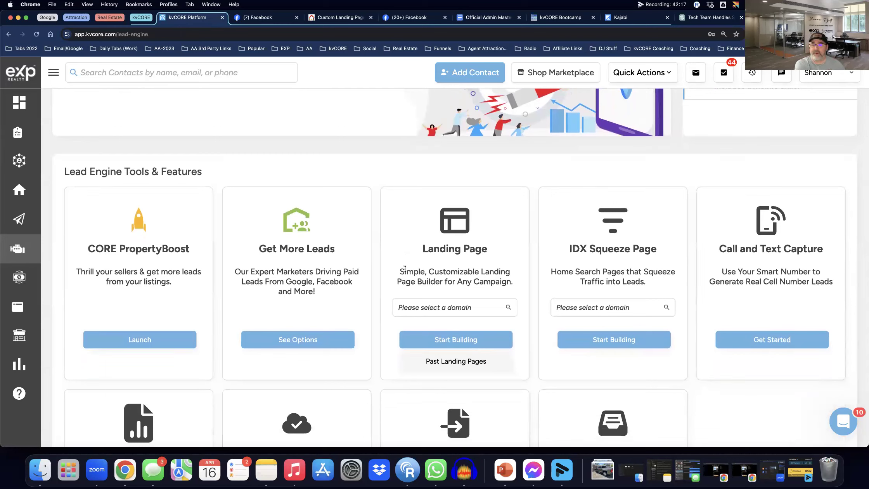
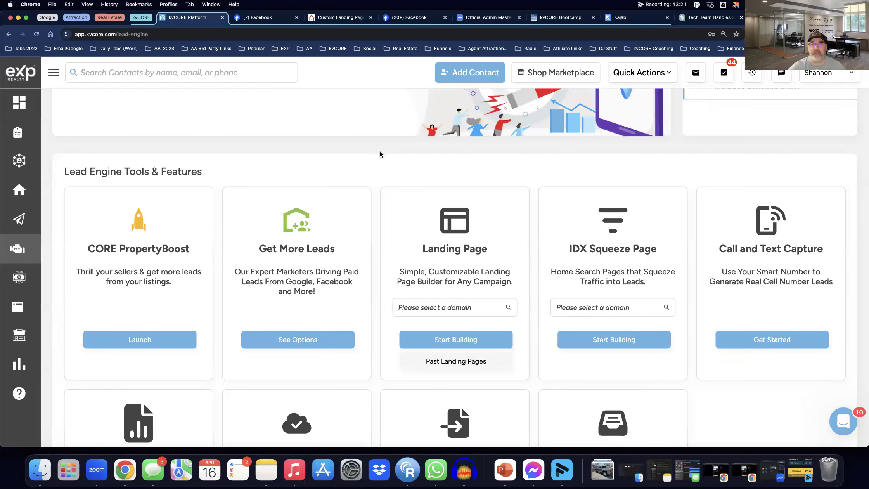
# Switch to the custom landing page builder, examine the default lead generation template, and return to the Lead Engine page
pyautogui.click(328, 19)
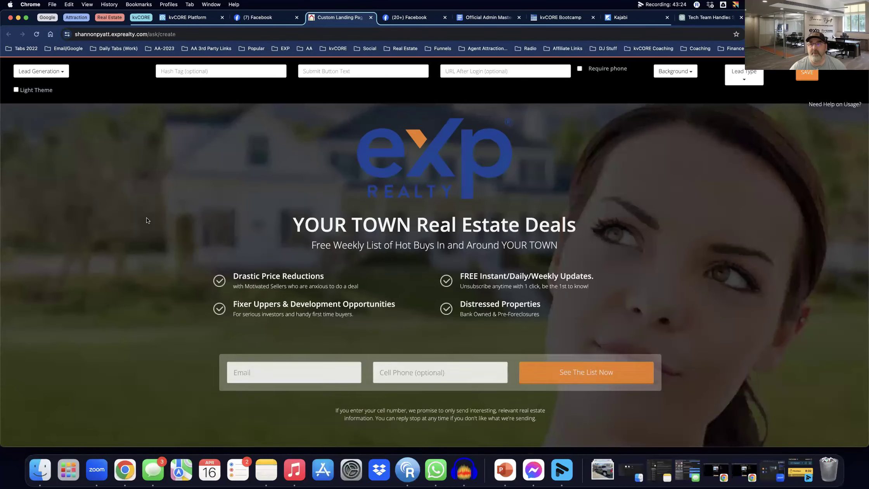
pyautogui.scroll(-5, 146, 219)
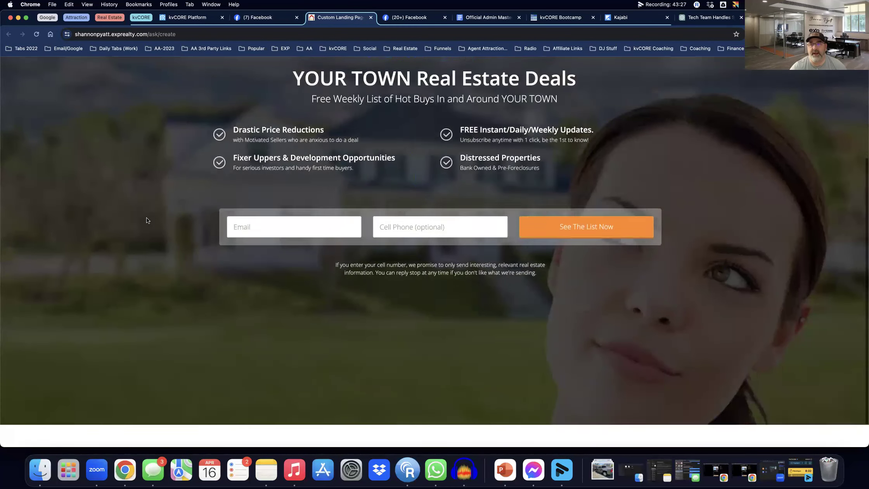
pyautogui.scroll(3, 146, 220)
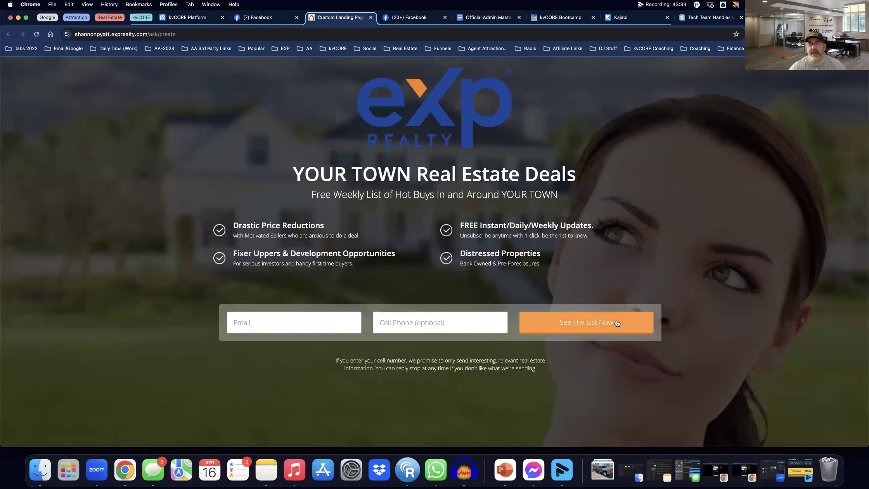
pyautogui.scroll(2, 214, 264)
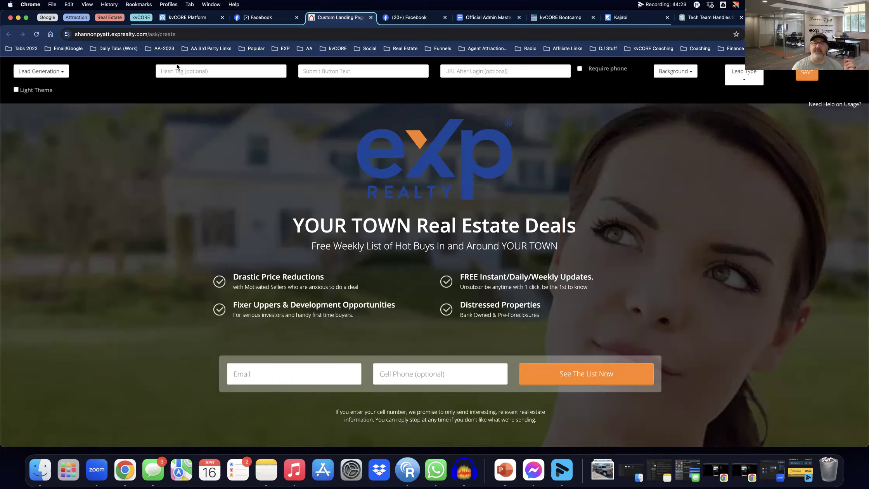
pyautogui.click(187, 17)
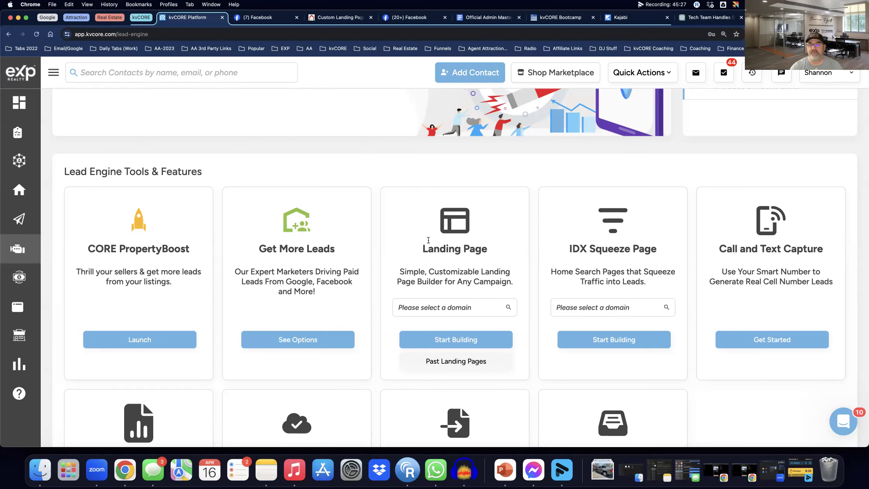
# In the custom landing page builder, change the page type to Video + Lead and review the resulting layout
pyautogui.click(340, 18)
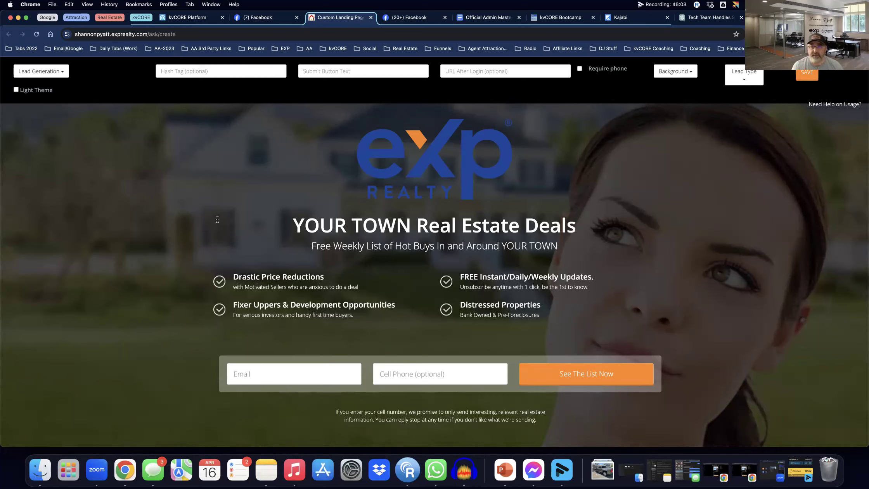
pyautogui.click(61, 72)
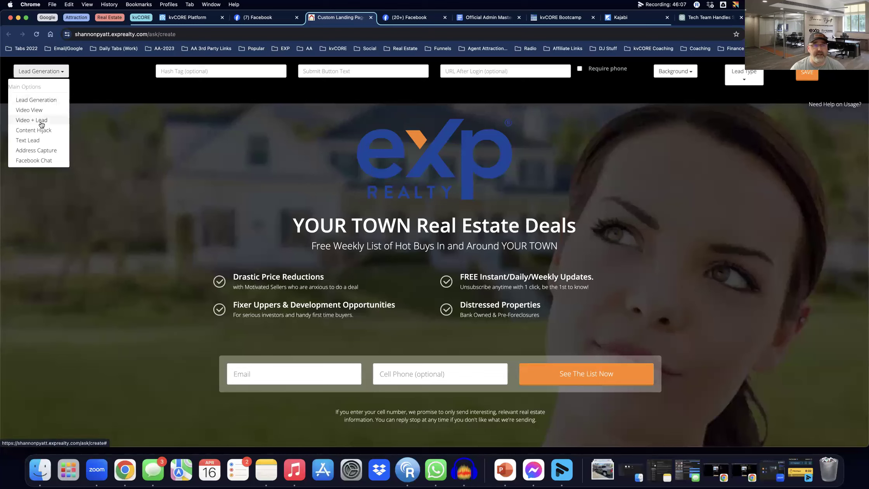
pyautogui.click(40, 121)
pyautogui.scroll(-2, 193, 185)
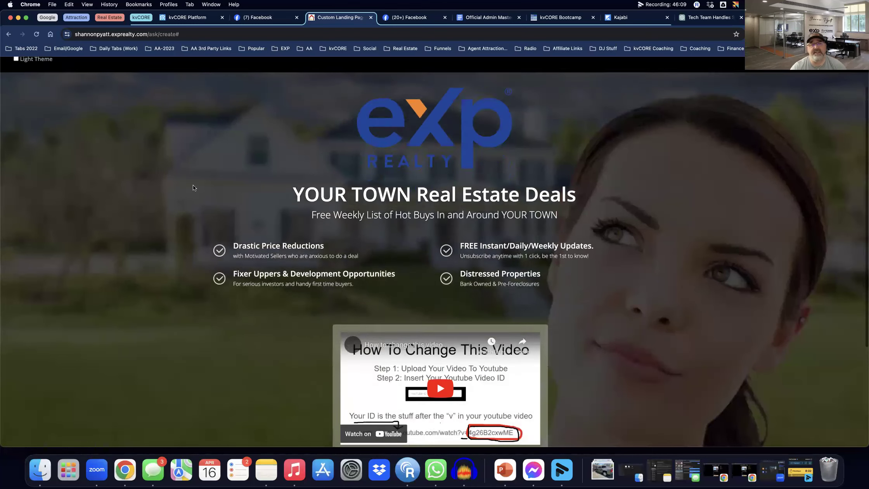
pyautogui.scroll(2, 192, 188)
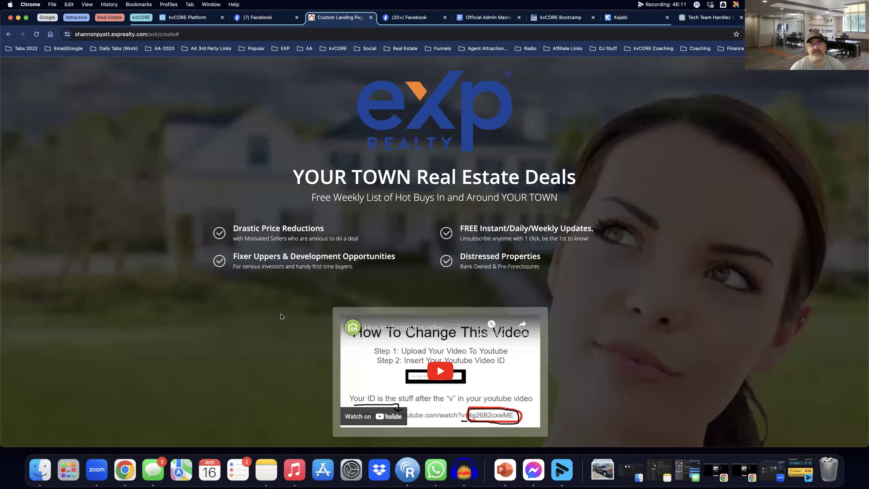
pyautogui.scroll(2, 341, 322)
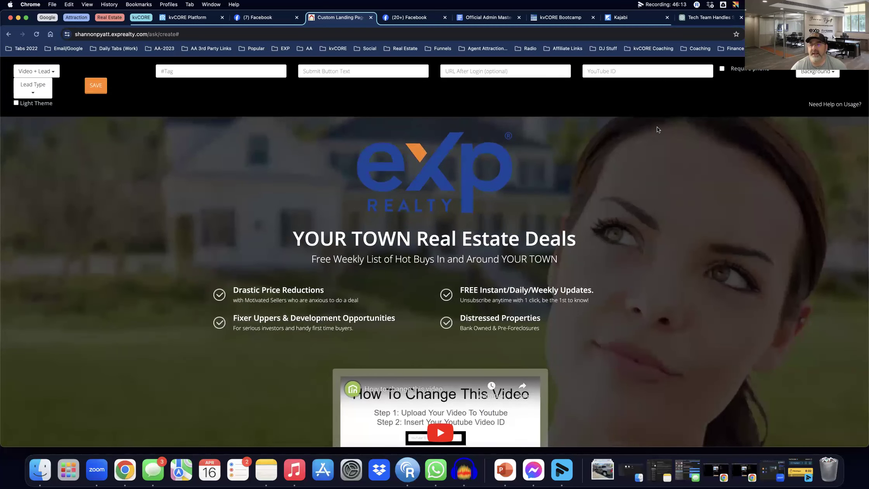
# View the background choices for the landing page, close them without choosing one, and return to the Lead Engine tools
pyautogui.click(817, 71)
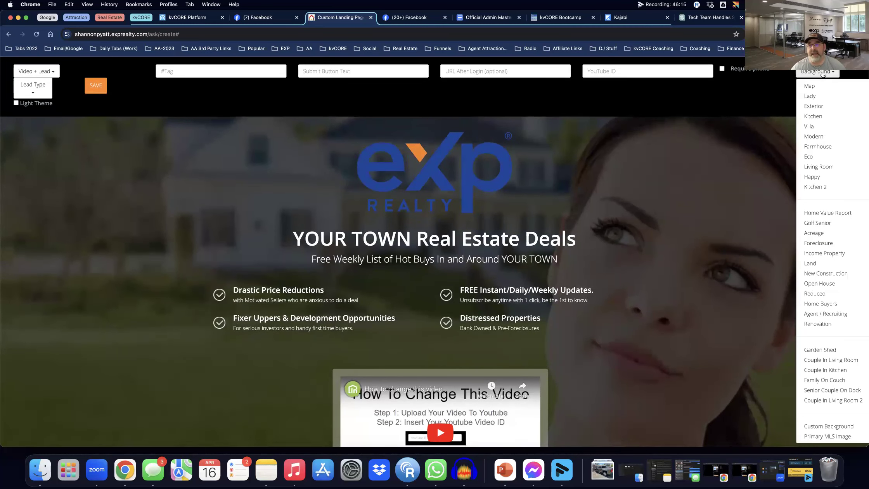
pyautogui.click(702, 155)
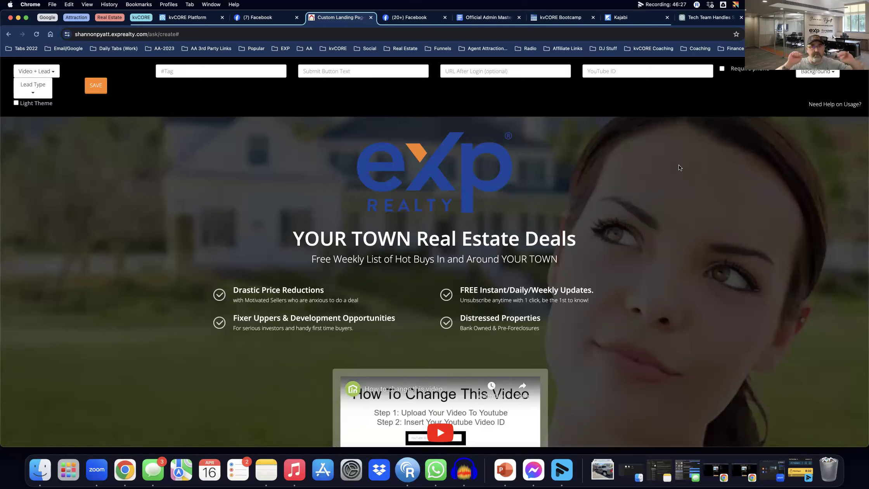
pyautogui.click(182, 22)
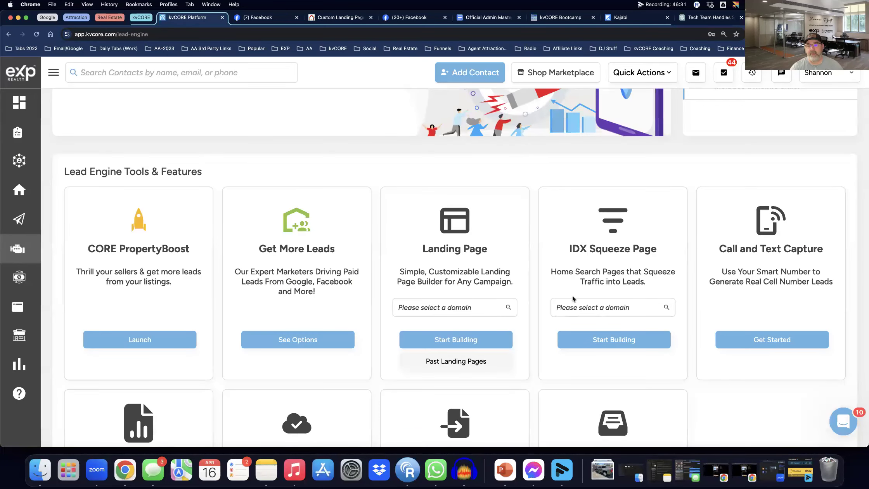
# Select the agent's exprealty.com domain for the IDX Squeeze Page and start building it
pyautogui.click(569, 307)
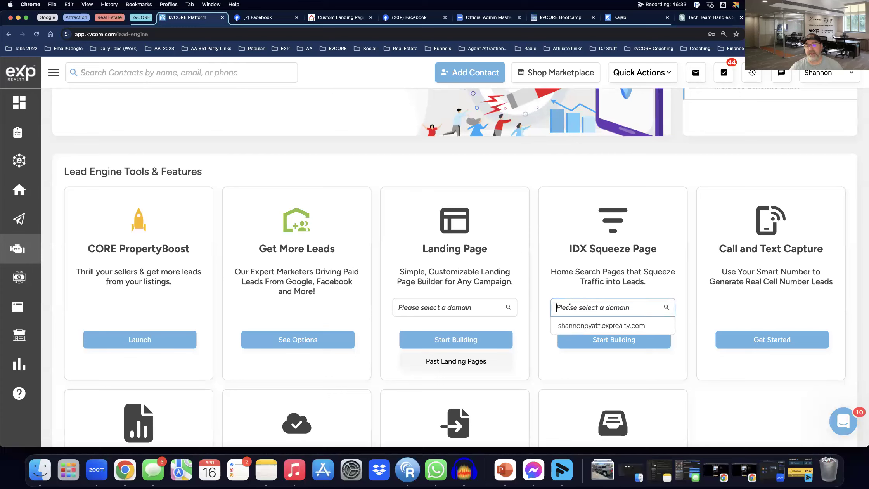
pyautogui.click(582, 326)
pyautogui.click(619, 343)
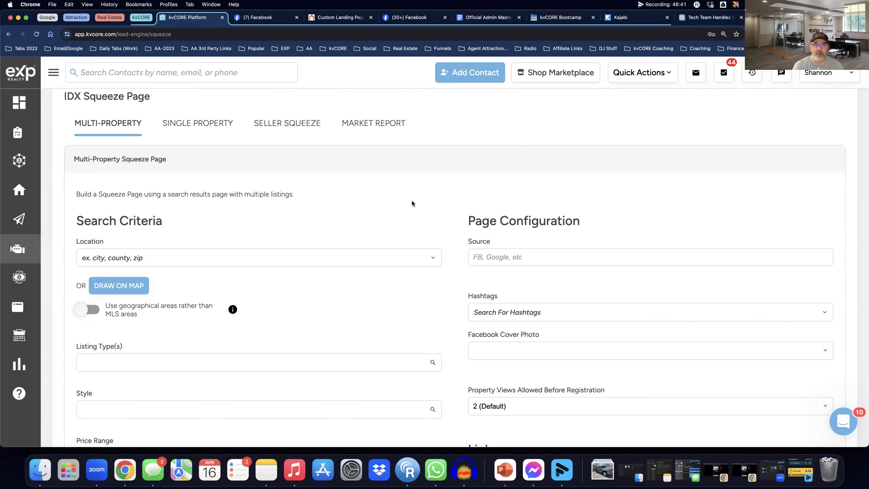
# Review the Market Report, Seller Squeeze and Single Property squeeze page forms, including the source and hashtag fields
pyautogui.click(378, 123)
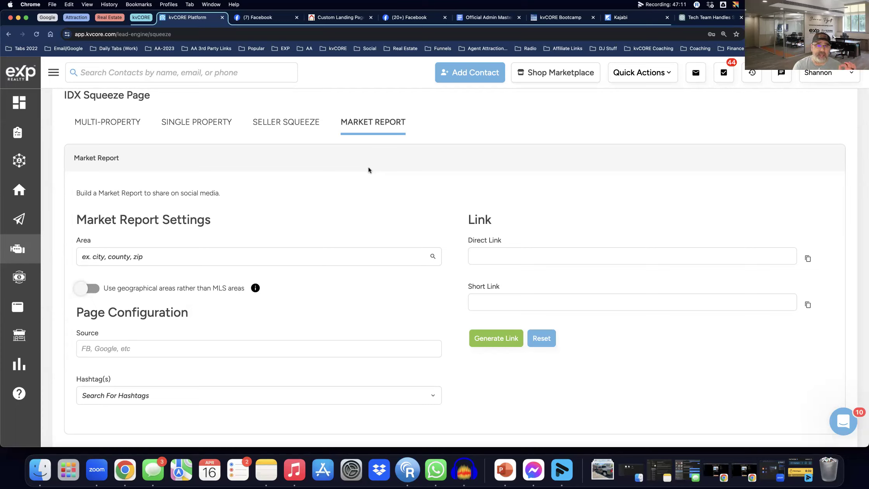
pyautogui.click(284, 124)
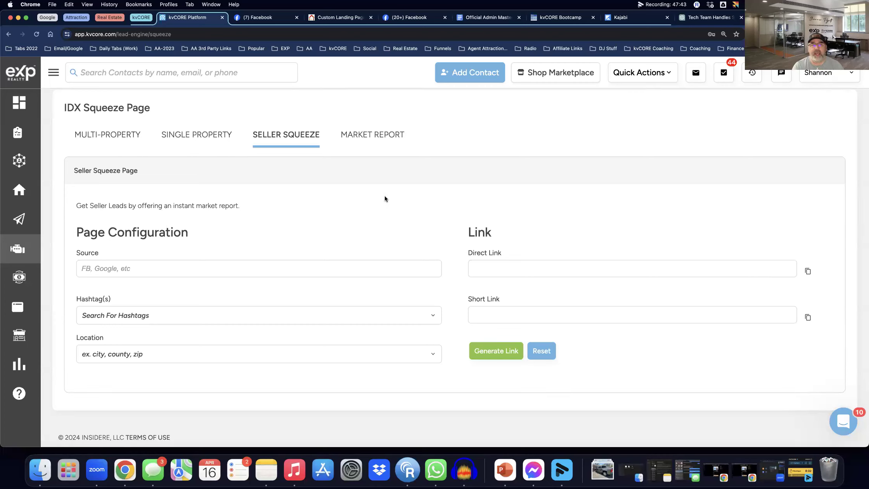
pyautogui.click(91, 271)
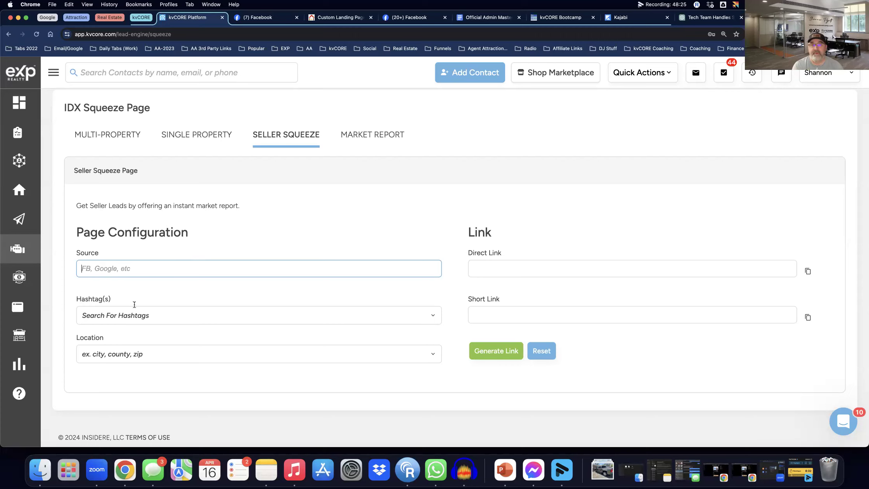
pyautogui.click(95, 315)
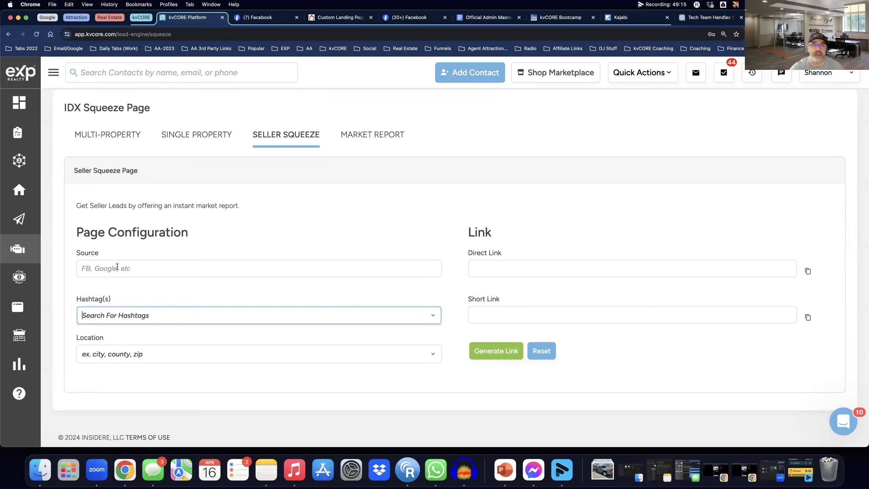
pyautogui.click(196, 138)
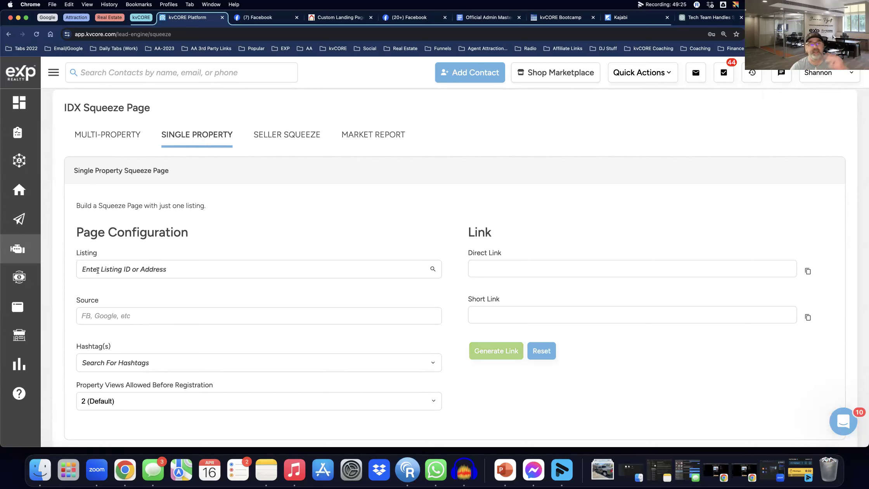
# Open the Multi-Property squeeze page form and set its search location to City : Marion, NC
pyautogui.click(113, 136)
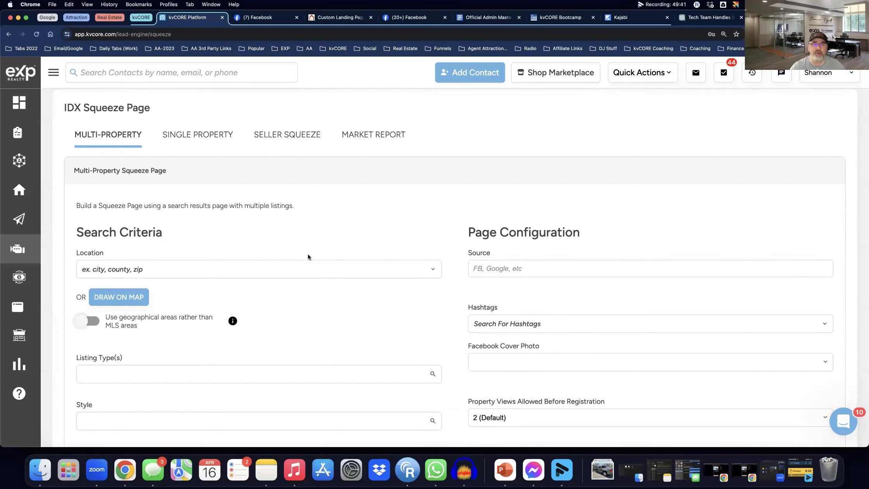
pyautogui.scroll(-3, 308, 255)
pyautogui.scroll(2, 308, 254)
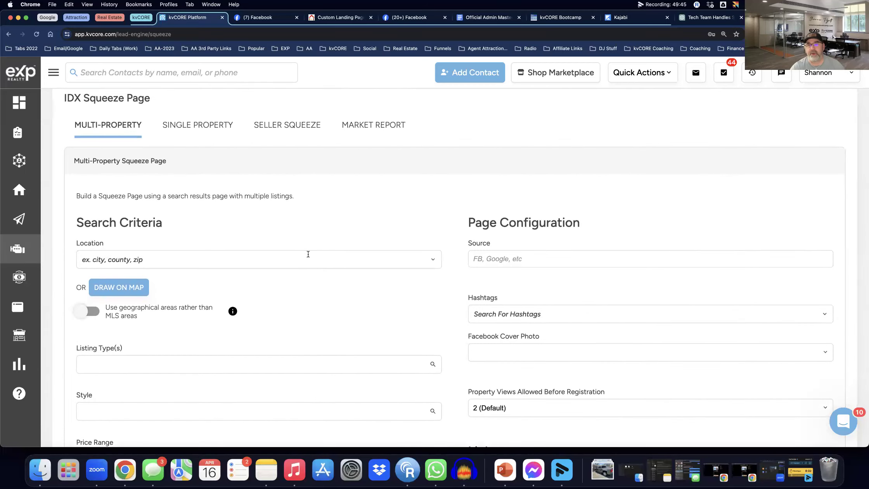
pyautogui.scroll(-1, 308, 254)
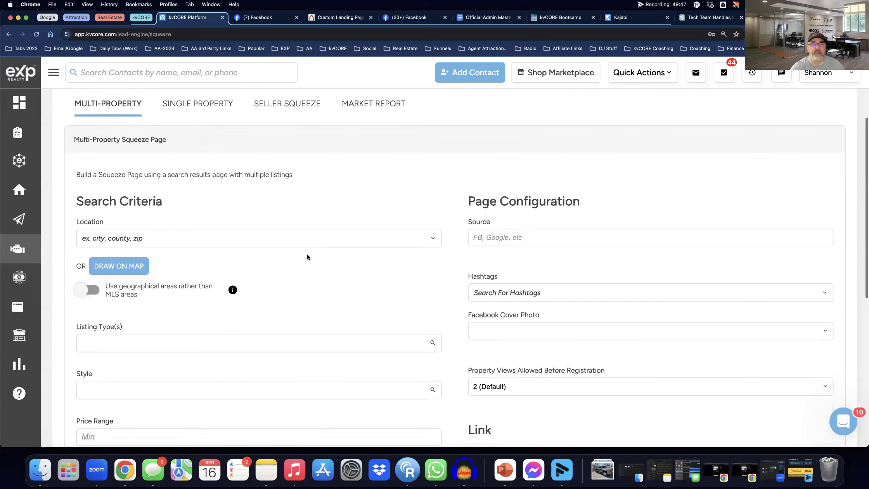
pyautogui.click(118, 235)
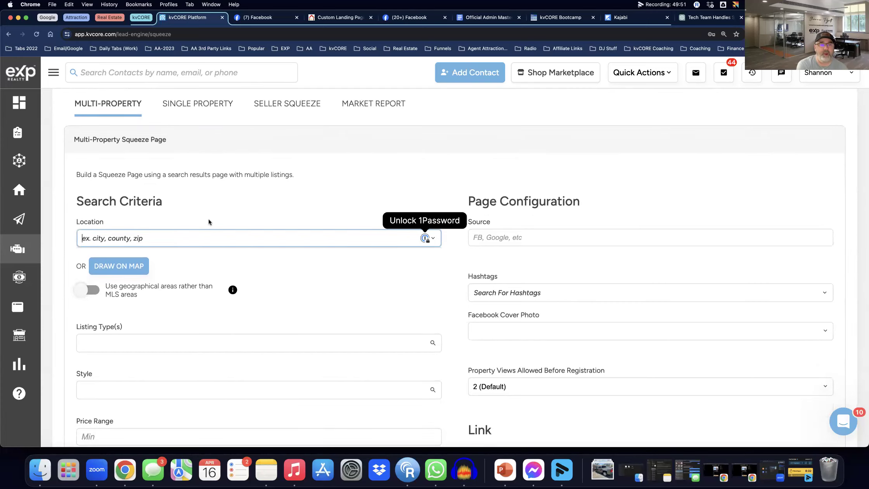
pyautogui.write('Marion')
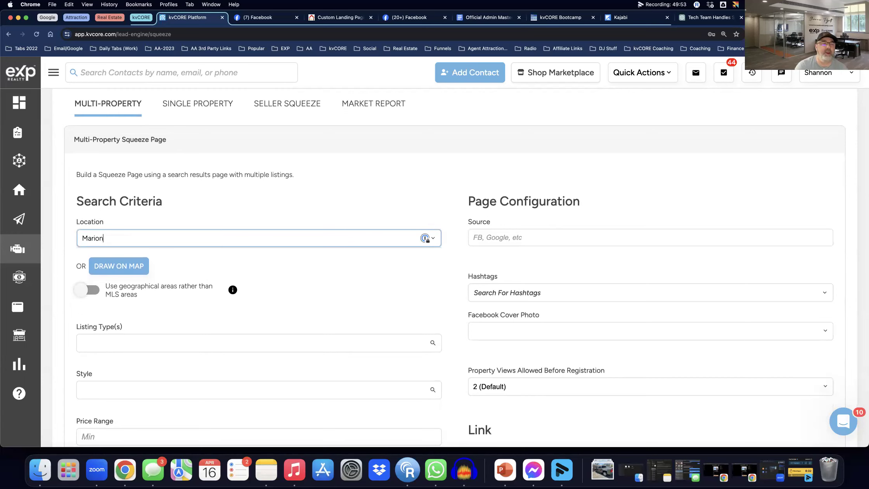
pyautogui.click(142, 257)
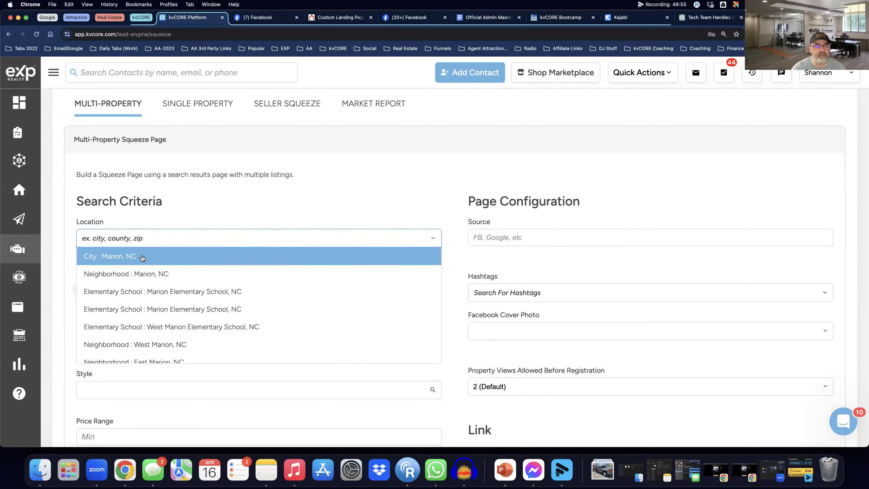
# Add Coming Soon and Single Family as the listing types in the search criteria
pyautogui.scroll(-4, 256, 241)
pyautogui.click(113, 287)
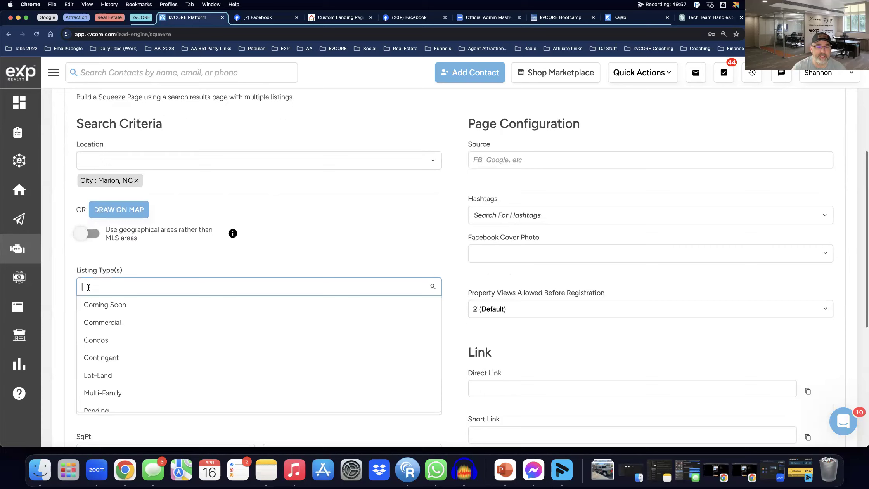
pyautogui.click(116, 310)
pyautogui.click(99, 287)
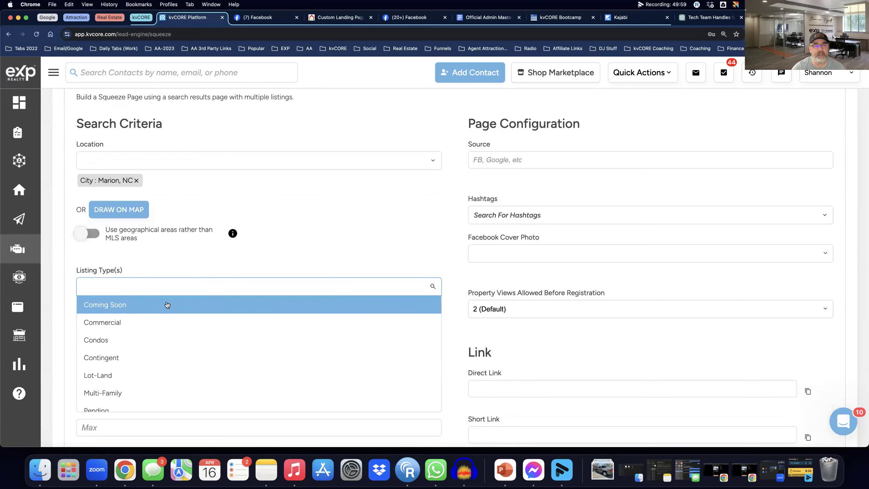
pyautogui.scroll(-2, 166, 305)
pyautogui.click(157, 385)
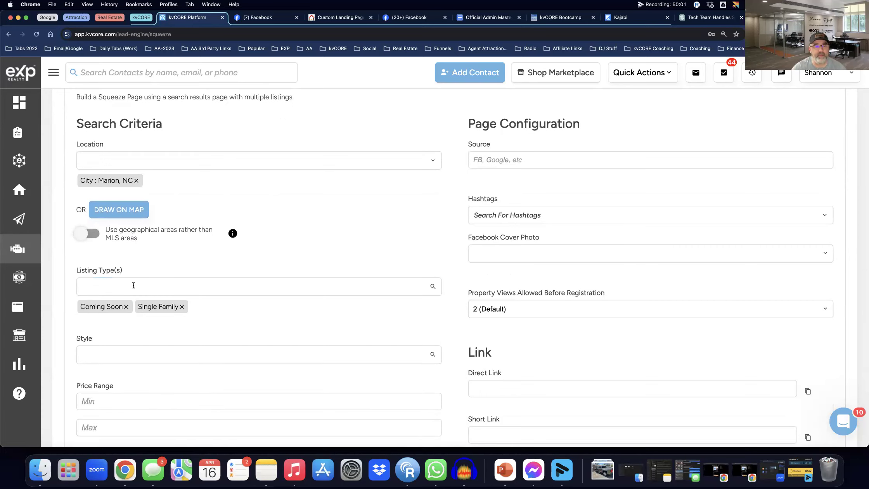
# Look through the remaining search criteria and add Just Listed as a search option
pyautogui.scroll(-4, 231, 285)
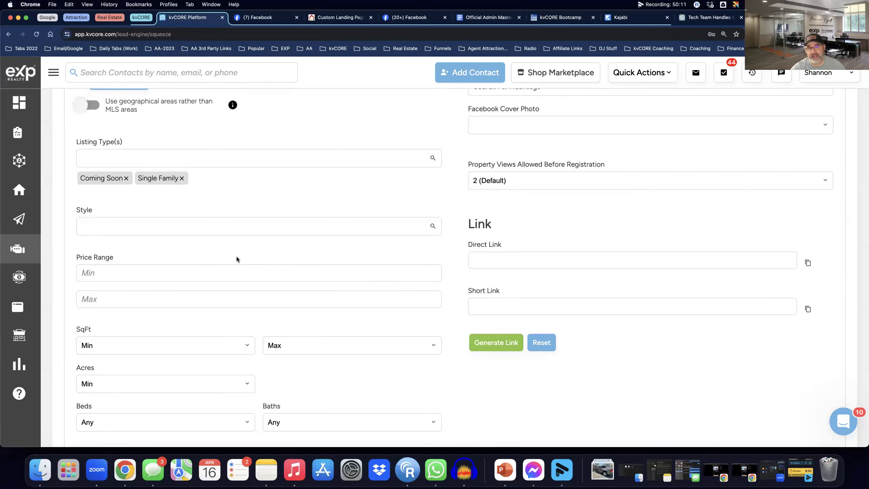
pyautogui.scroll(-5, 199, 324)
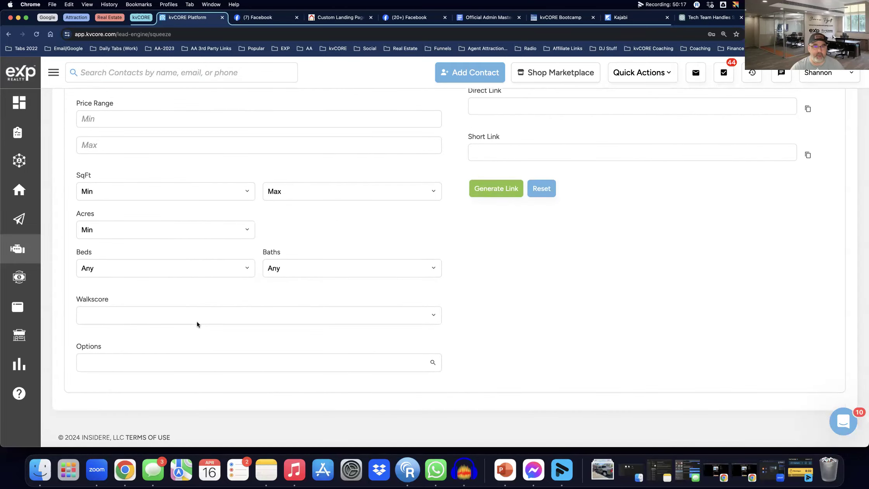
pyautogui.click(101, 362)
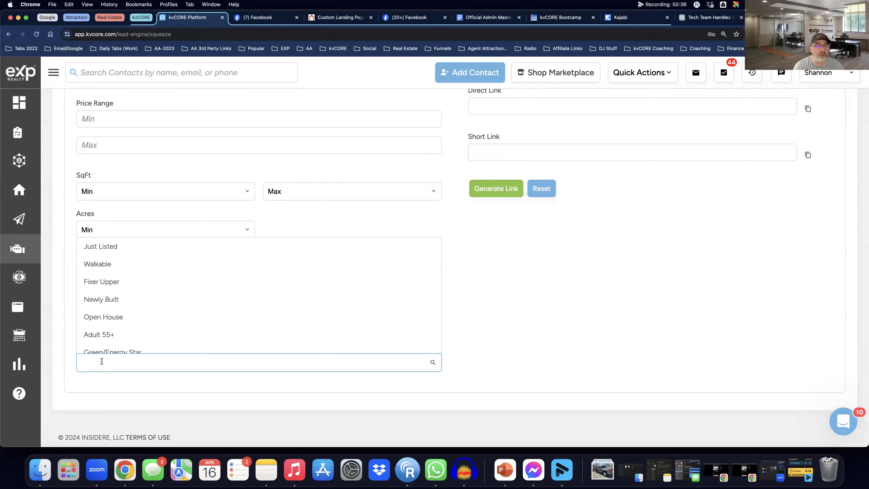
pyautogui.scroll(-10, 137, 333)
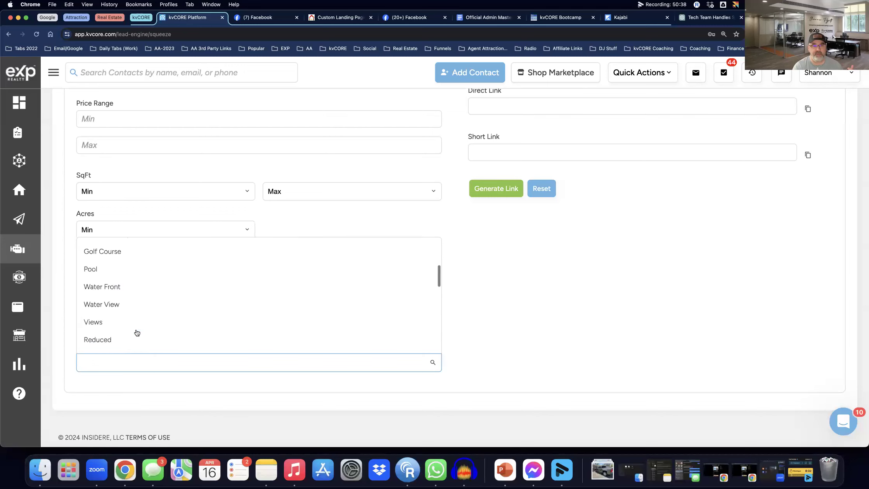
pyautogui.scroll(-5, 136, 333)
pyautogui.scroll(10, 138, 330)
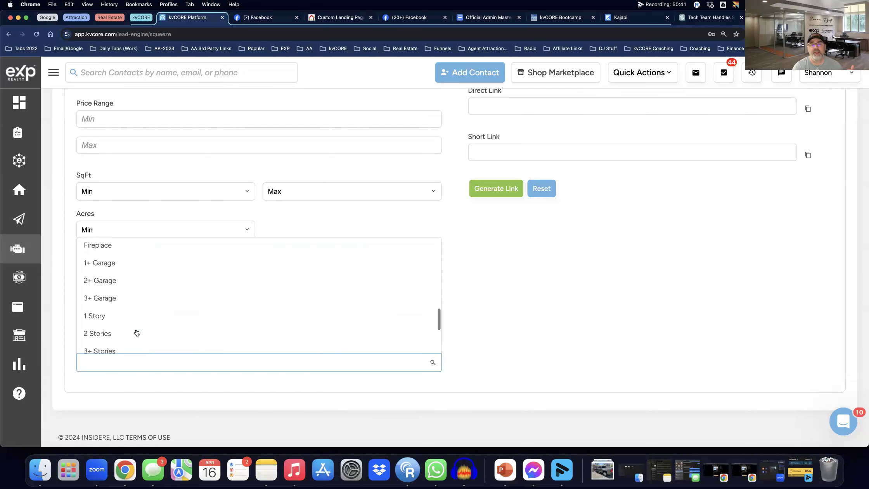
pyautogui.scroll(10, 138, 329)
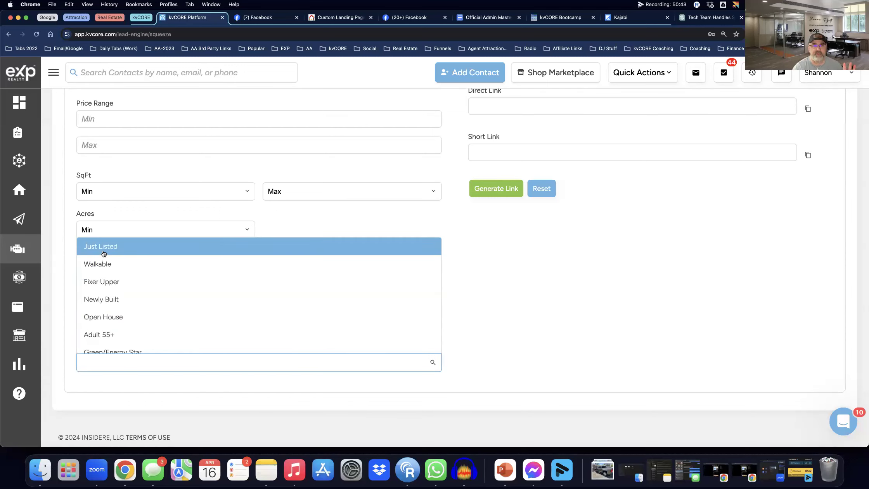
pyautogui.click(119, 248)
# Enter SM as the squeeze page's source and add the hashtag marion
pyautogui.scroll(12, 374, 295)
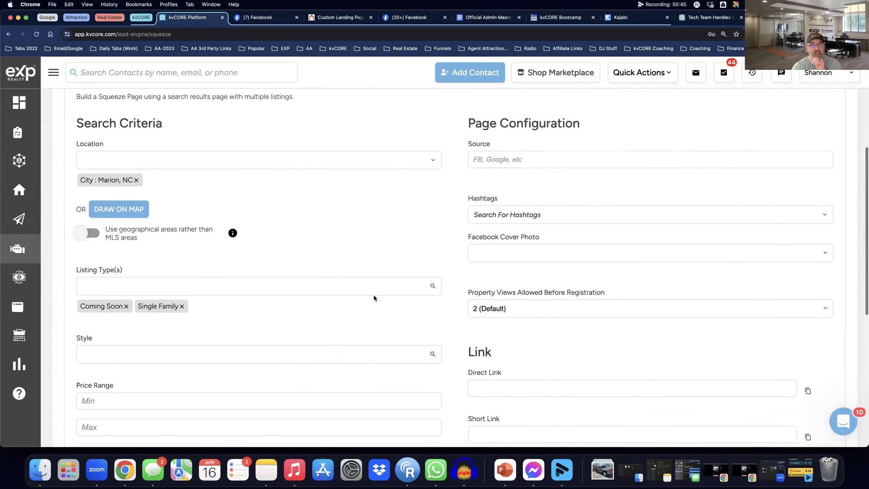
pyautogui.scroll(-3, 366, 296)
pyautogui.click(477, 191)
pyautogui.write('SM')
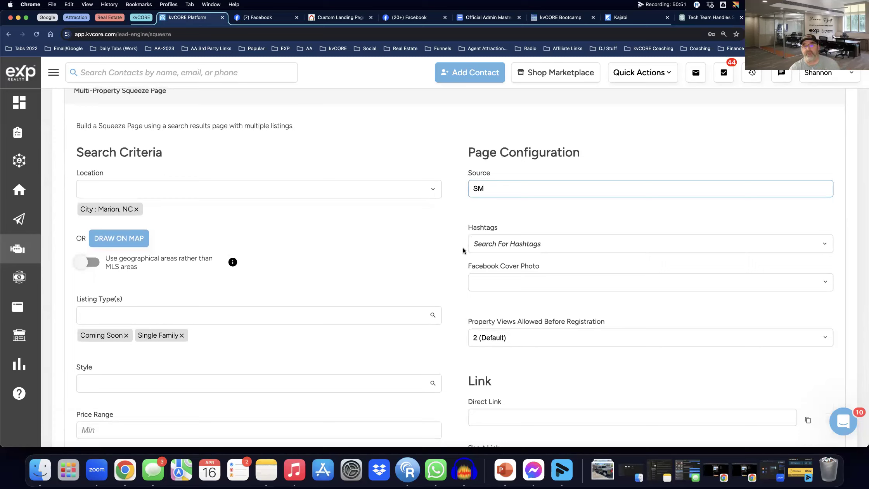
pyautogui.click(488, 244)
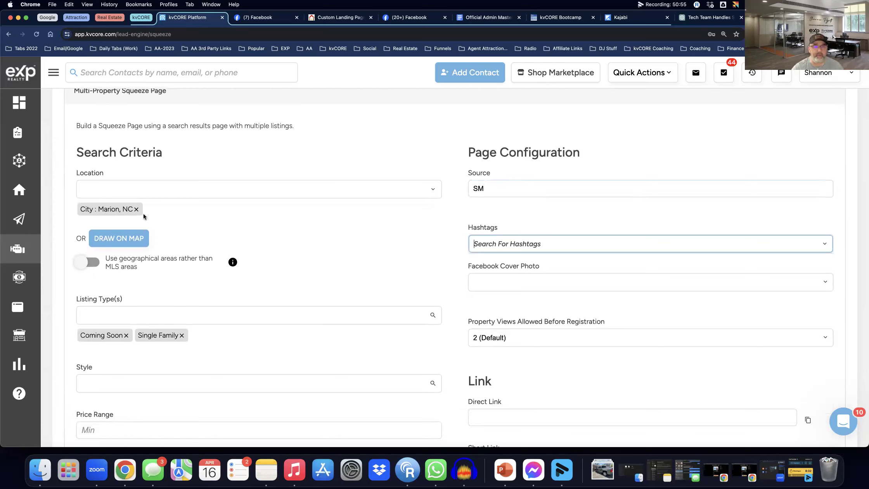
pyautogui.write('marion')
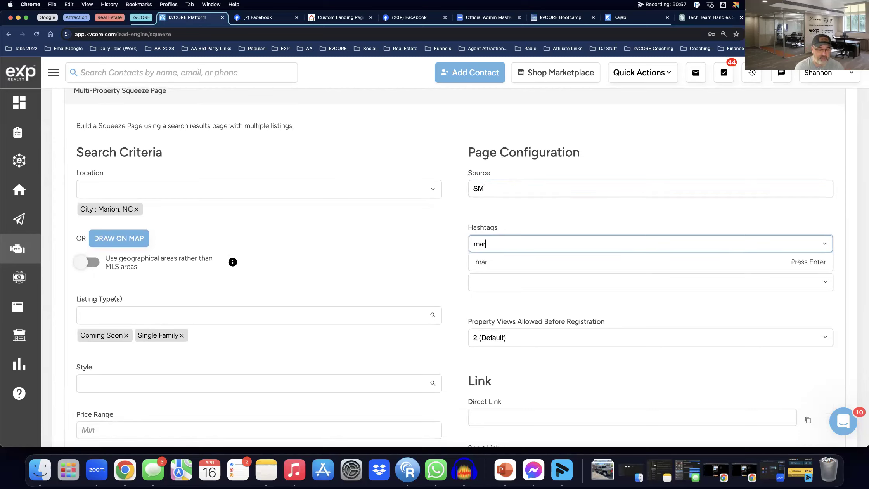
pyautogui.click(483, 270)
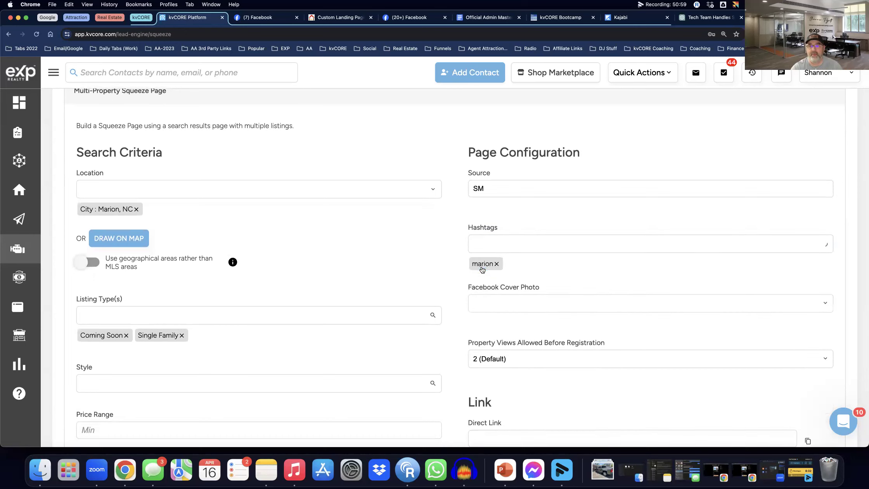
# Add justlisted as a second hashtag for the squeeze page
pyautogui.scroll(-10, 353, 268)
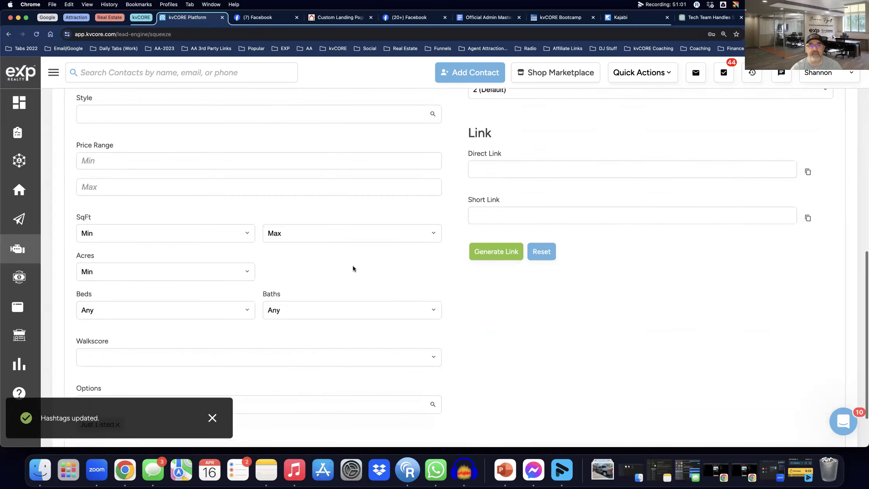
pyautogui.scroll(10, 353, 268)
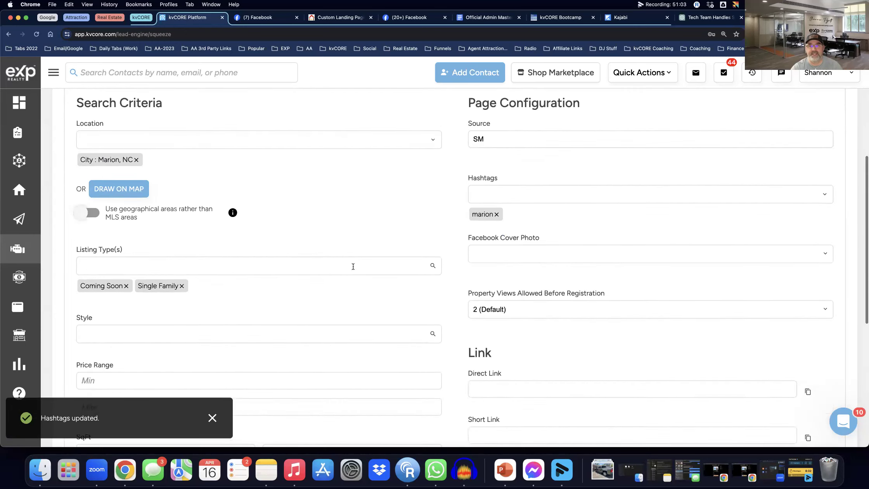
pyautogui.click(476, 237)
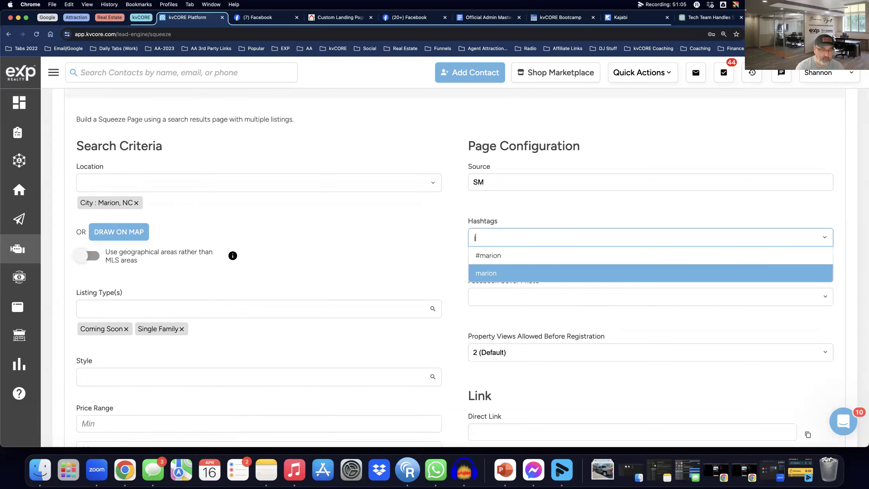
pyautogui.write('justlisted')
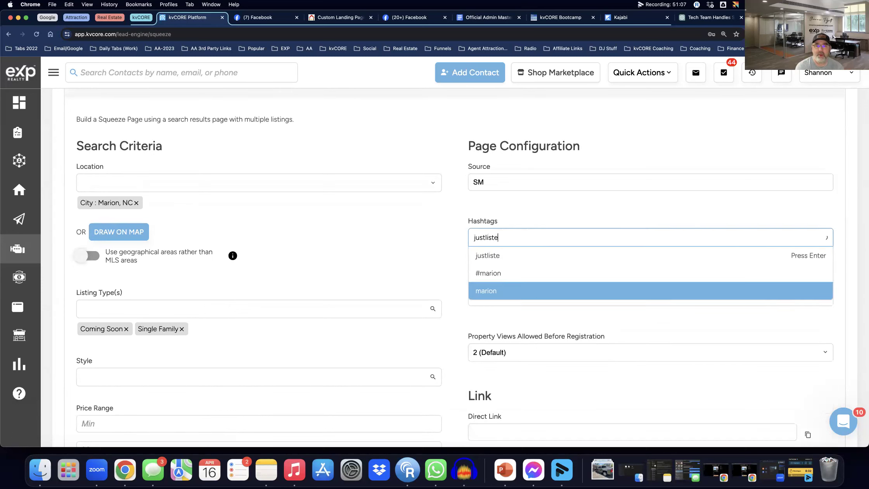
pyautogui.click(479, 255)
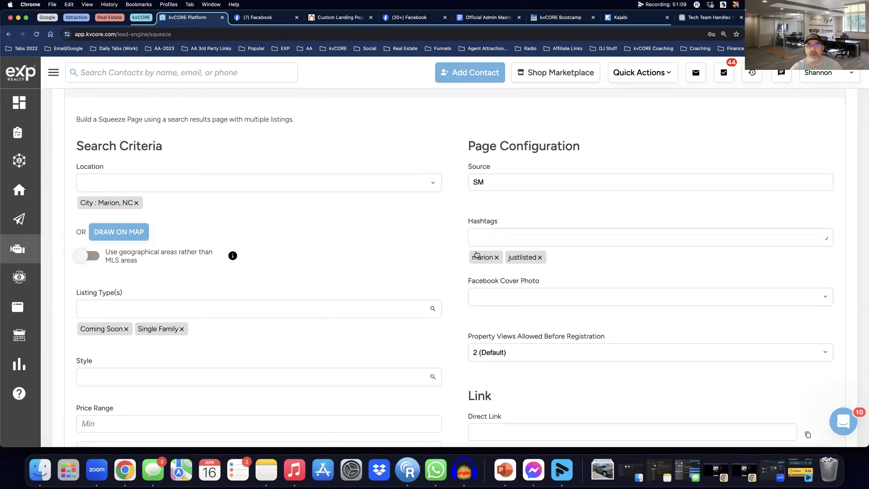
# Set the Facebook cover photo to Use Listings From Search Results and review the alternative photo choices
pyautogui.scroll(-5, 325, 302)
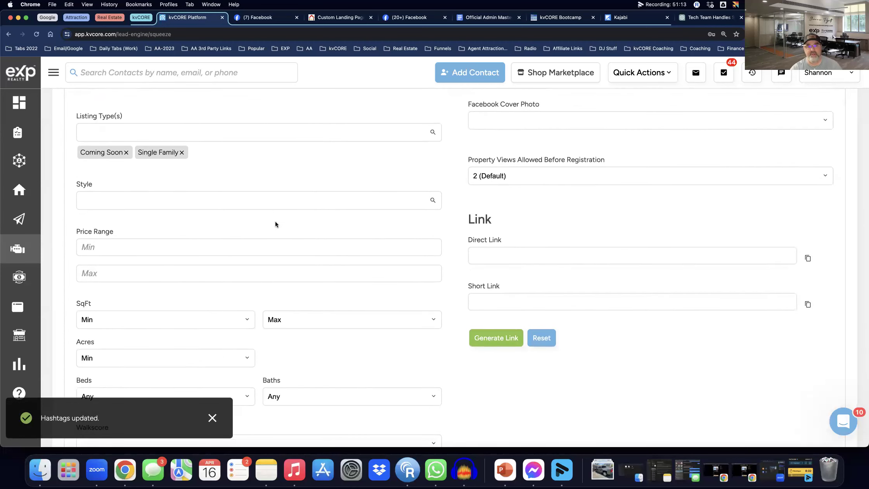
pyautogui.scroll(-4, 145, 313)
pyautogui.scroll(6, 225, 215)
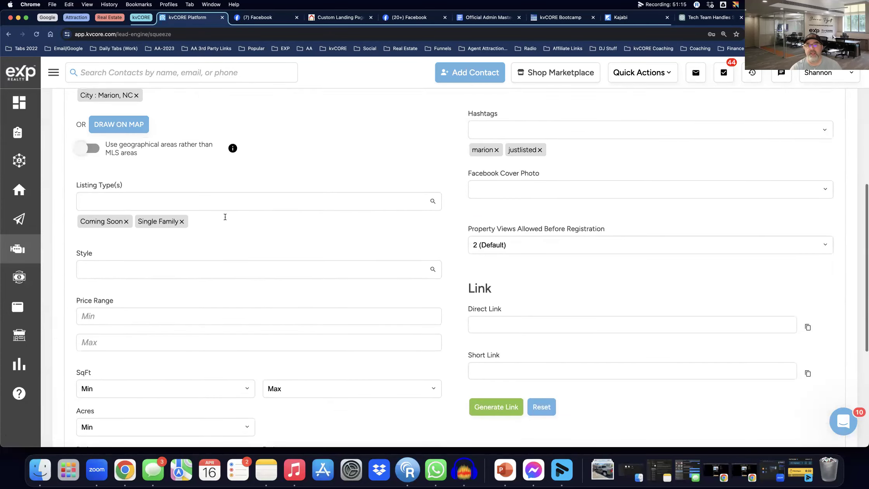
pyautogui.scroll(2, 204, 209)
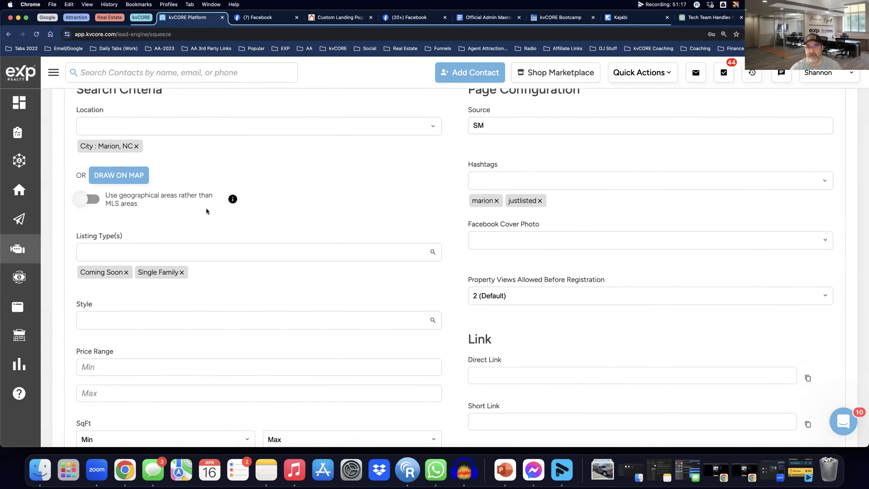
pyautogui.click(502, 247)
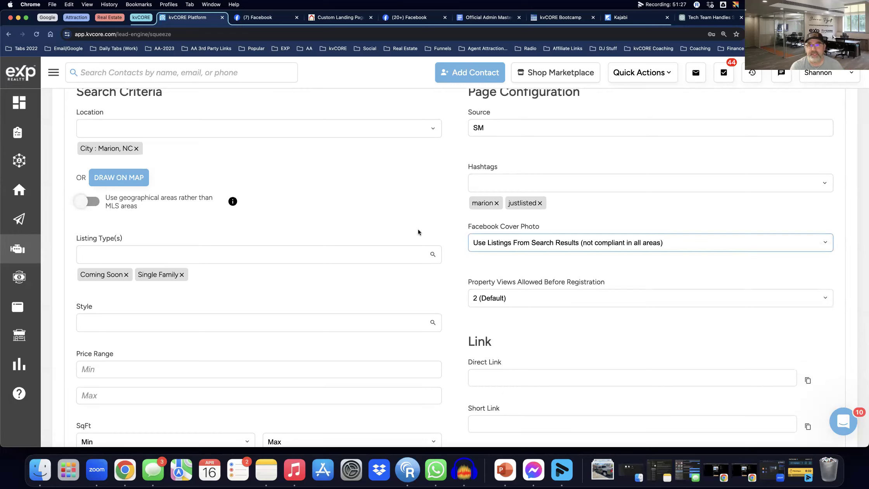
pyautogui.click(512, 244)
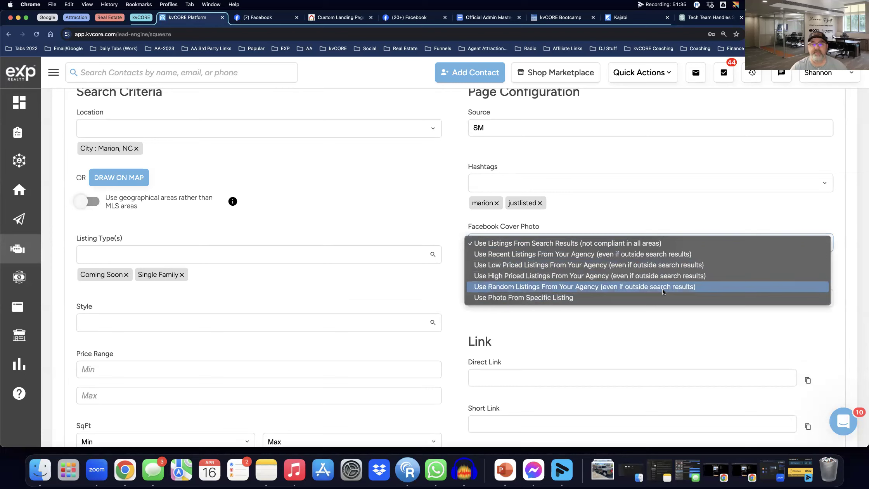
pyautogui.click(433, 200)
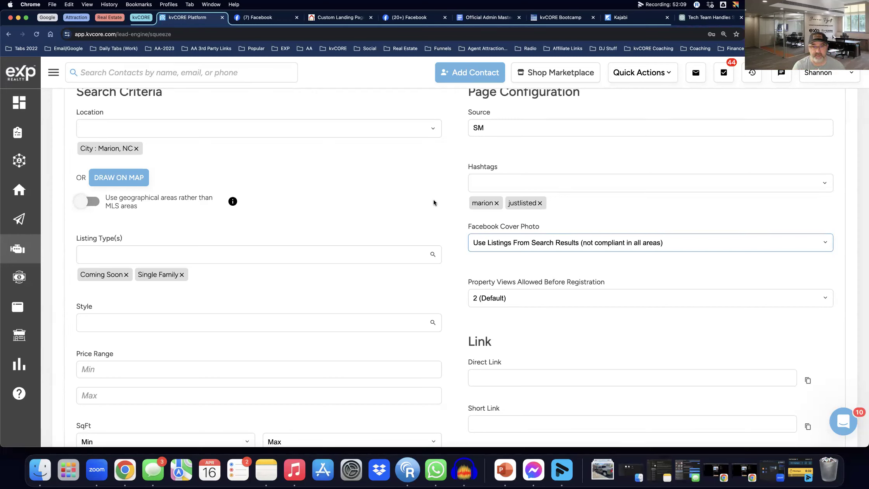
# Review the choices for property views allowed before registration, keep 2 (Default), and generate the squeeze page links
pyautogui.scroll(-3, 450, 285)
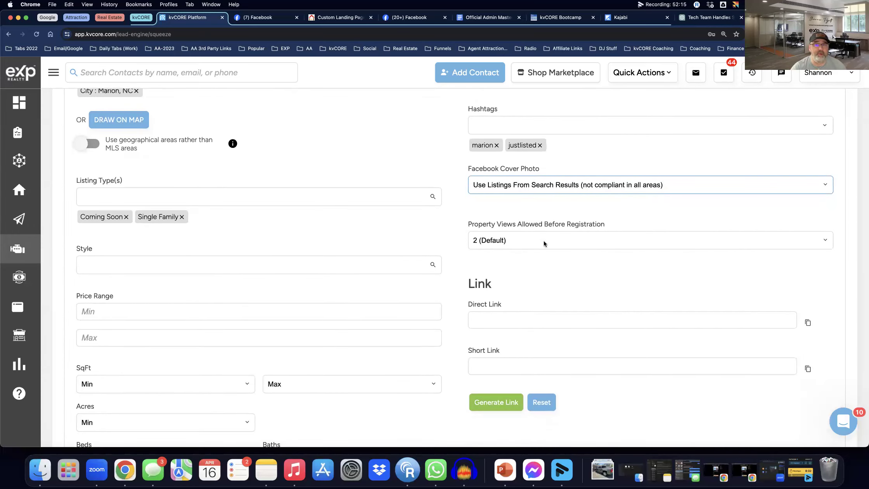
pyautogui.click(544, 243)
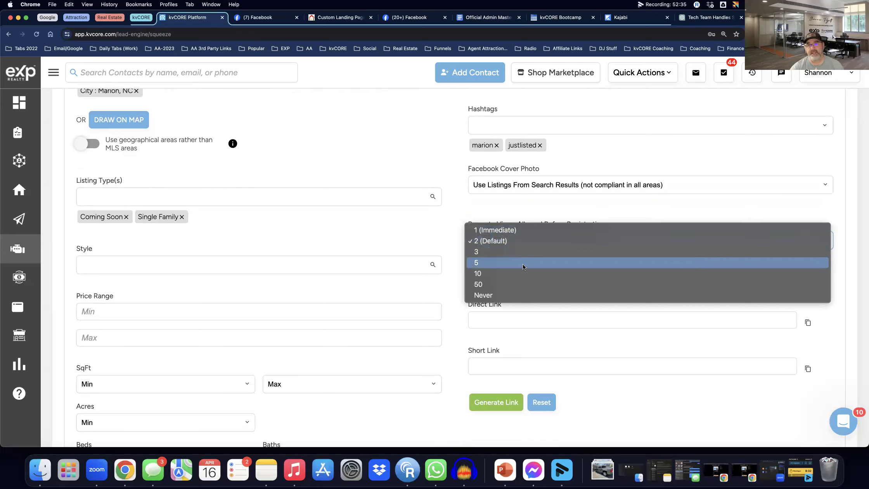
pyautogui.click(445, 221)
pyautogui.scroll(-5, 444, 222)
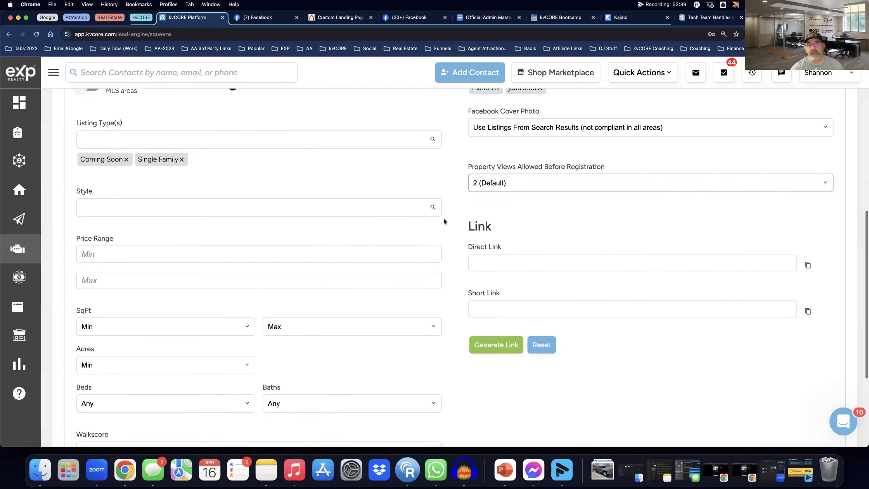
pyautogui.click(500, 306)
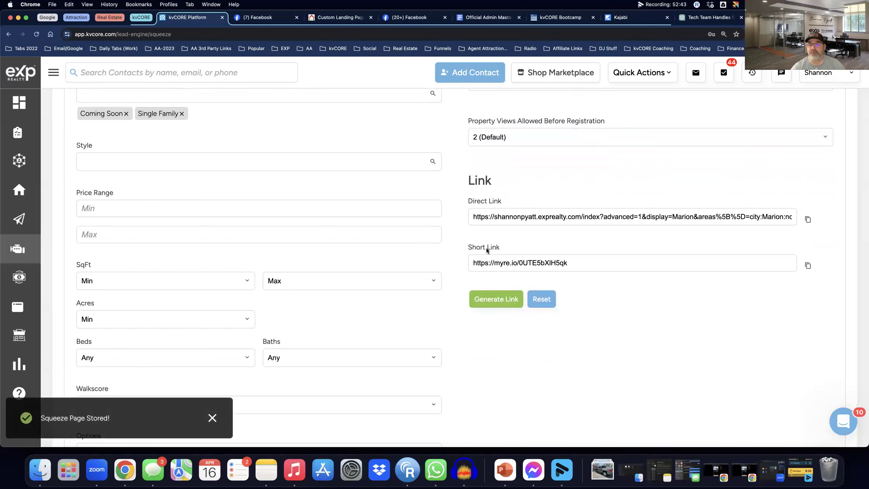
# Copy the squeeze page's short link and switch to Facebook with the Home Marketing System business page open
pyautogui.click(808, 266)
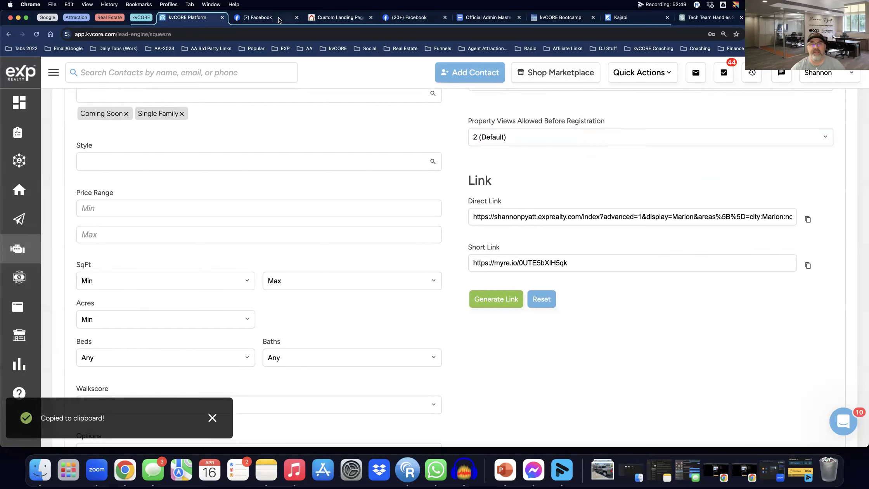
pyautogui.click(266, 19)
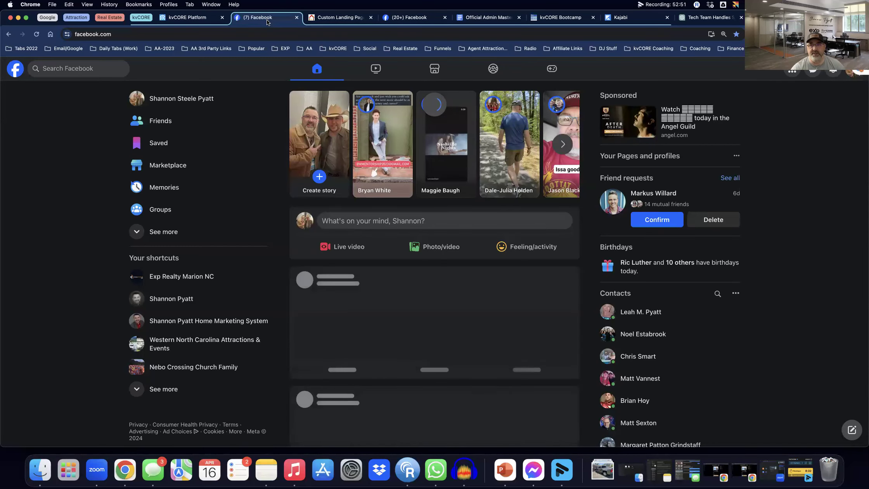
pyautogui.click(413, 18)
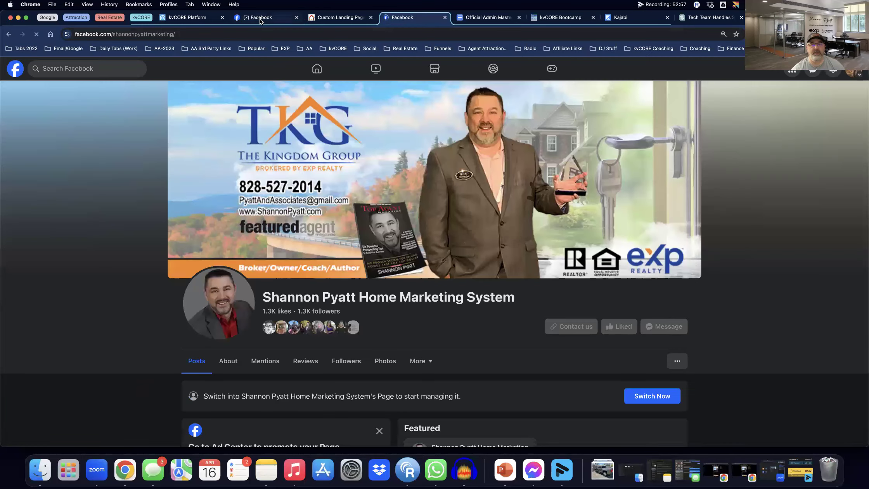
# Switch into the Home Marketing System page's profile to manage it and post as the page
pyautogui.scroll(-5, 567, 251)
pyautogui.scroll(1, 583, 250)
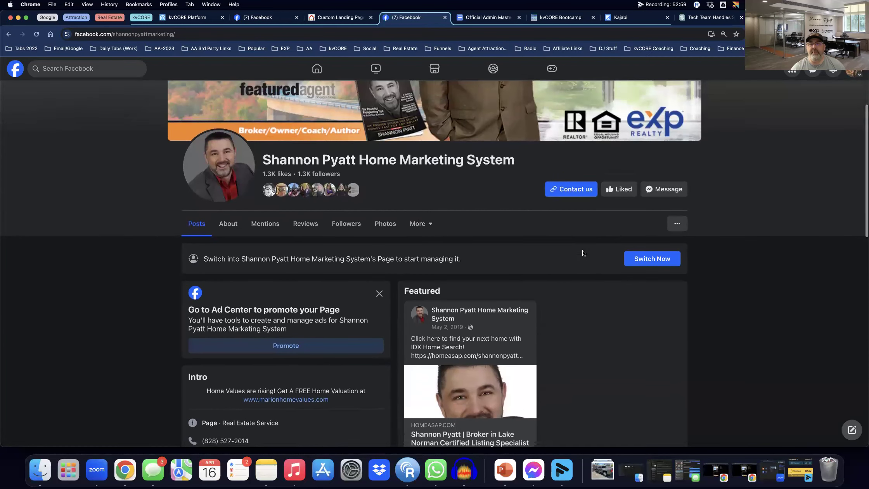
pyautogui.click(668, 261)
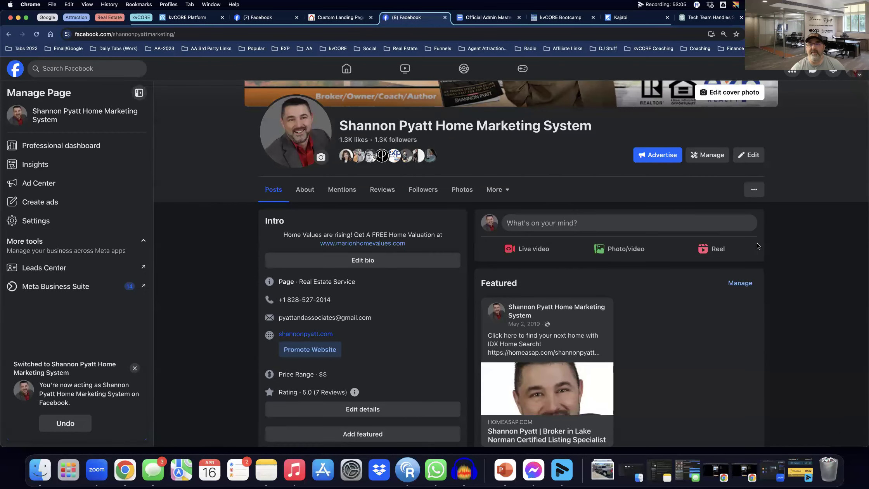
pyautogui.scroll(1, 780, 243)
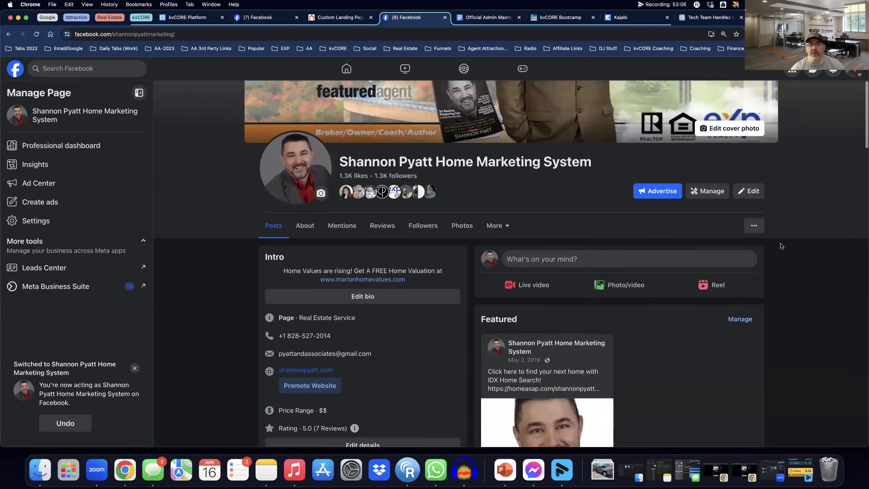
# Start a page post reading "Looking for a great home in the Marion NC area? These beauties were JUST LISTED this week!"
pyautogui.click(527, 263)
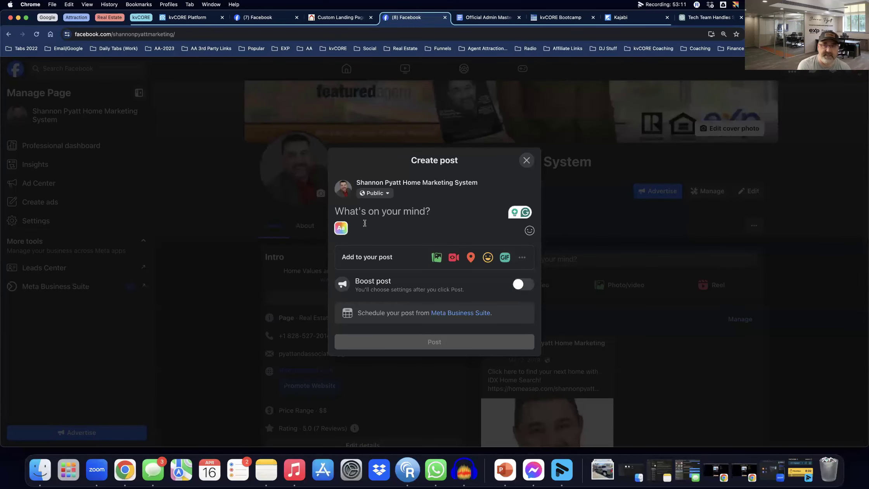
pyautogui.write('Lookin')
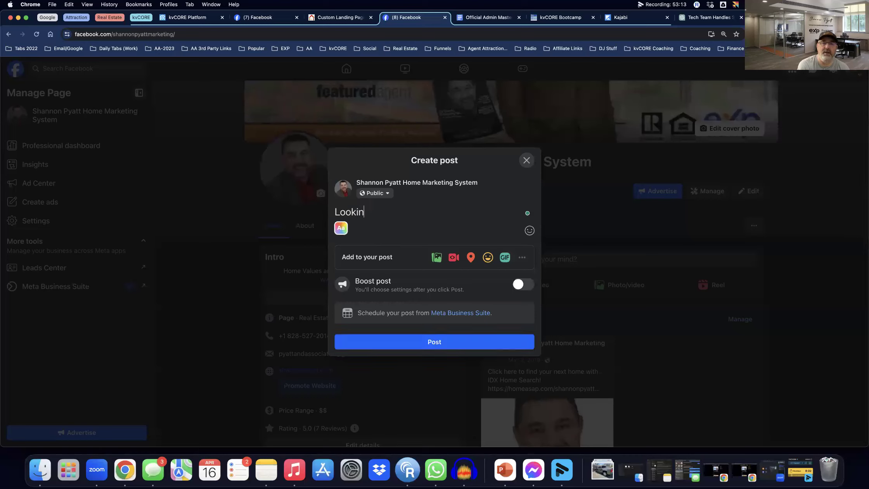
pyautogui.write('g for a great ')
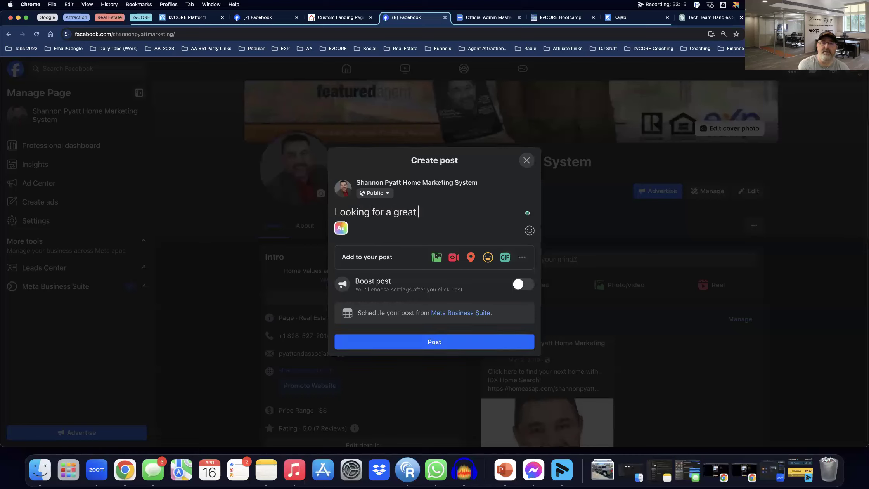
pyautogui.write('home in the Marion NC')
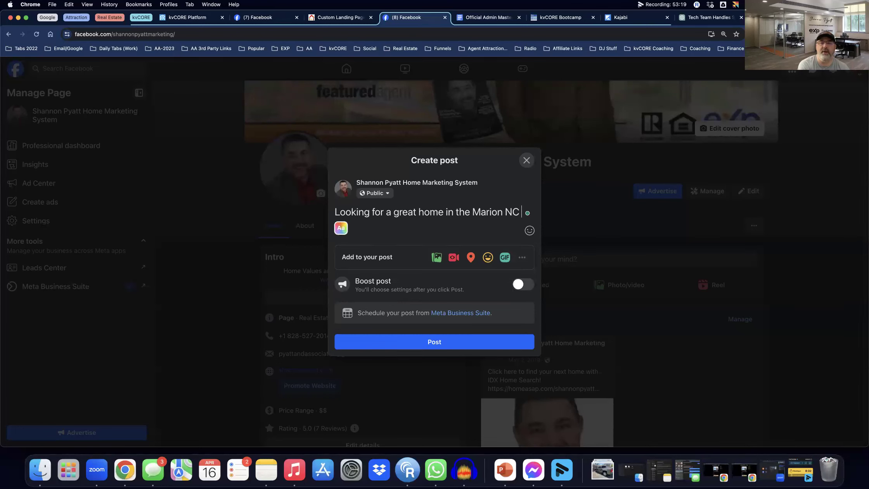
pyautogui.write(' area?  These beauties were JUST LISTED ')
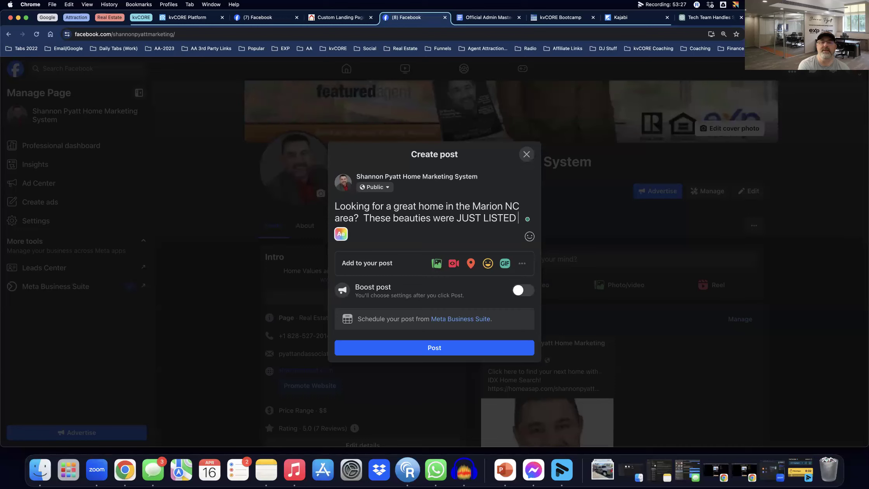
pyautogui.write('this week!')
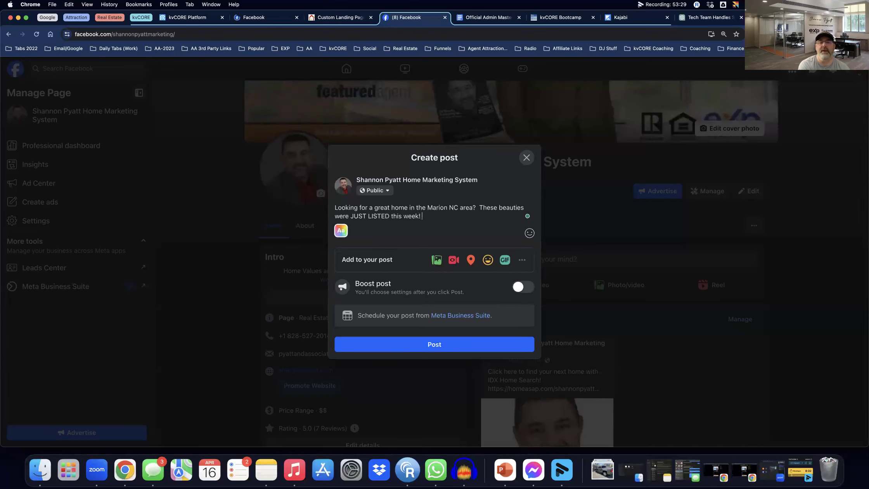
# Try the squeeze page's short link on a new line below the post text, and delete it again
pyautogui.press('Return')
pyautogui.press('super+v')
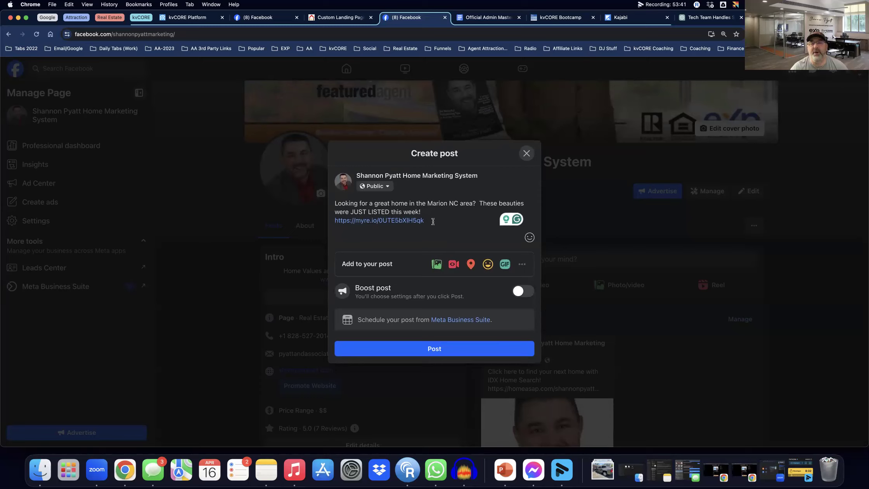
pyautogui.moveTo(426, 220); pyautogui.dragTo(336, 218)
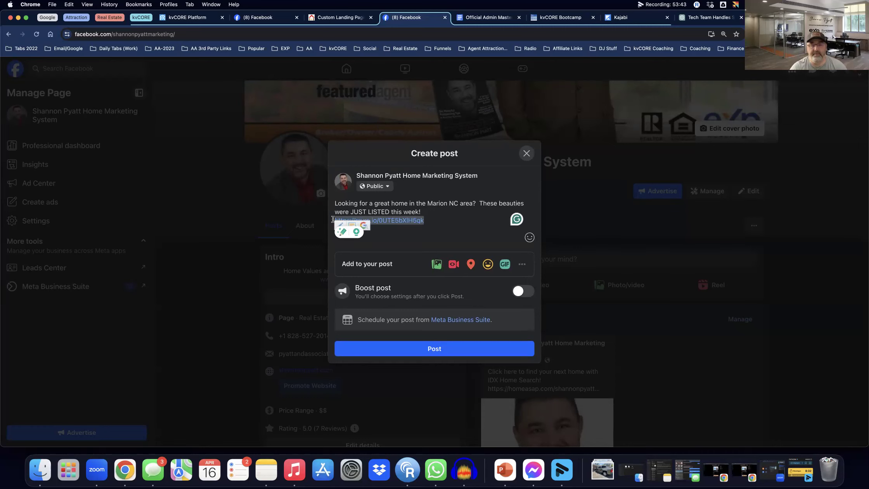
pyautogui.press('BackSpace')
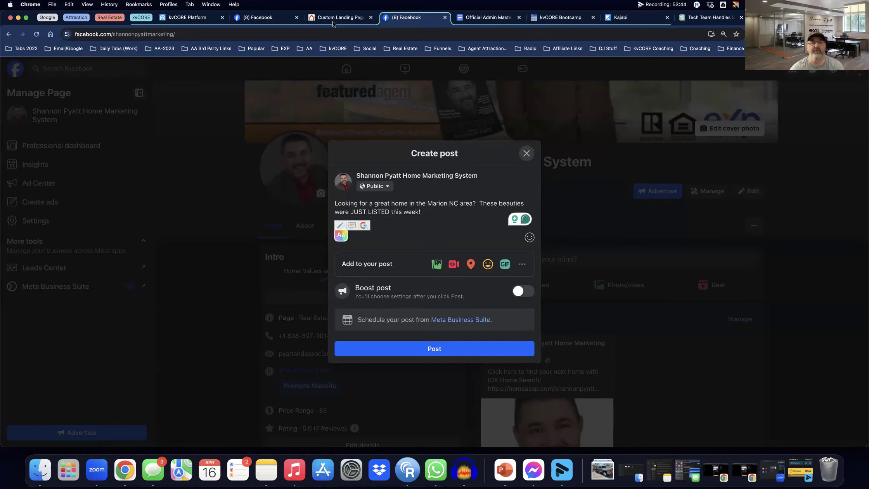
# Copy the squeeze page's direct link from kvCORE, paste it below the Facebook post's text, and check the link preview
pyautogui.click(218, 19)
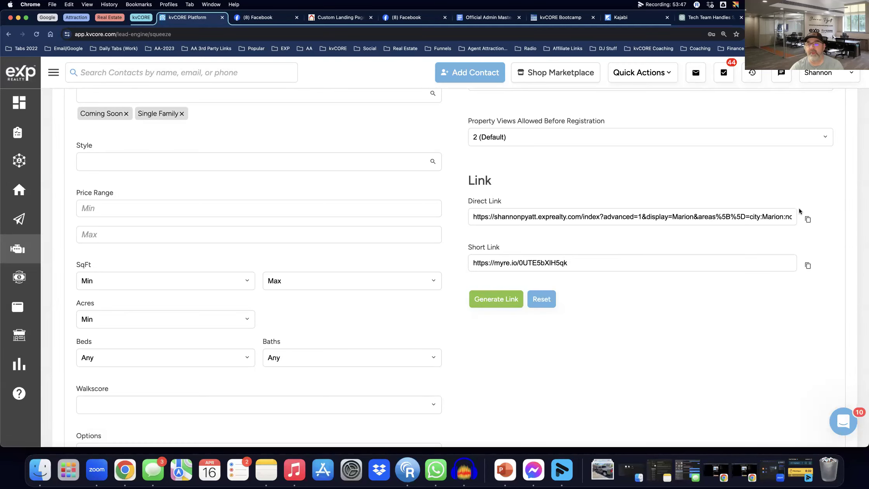
pyautogui.click(807, 220)
pyautogui.click(402, 19)
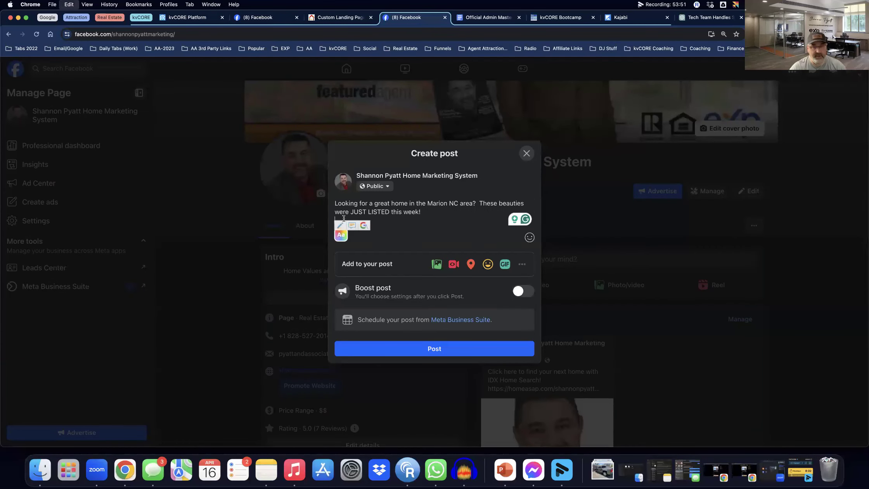
pyautogui.press('super+v')
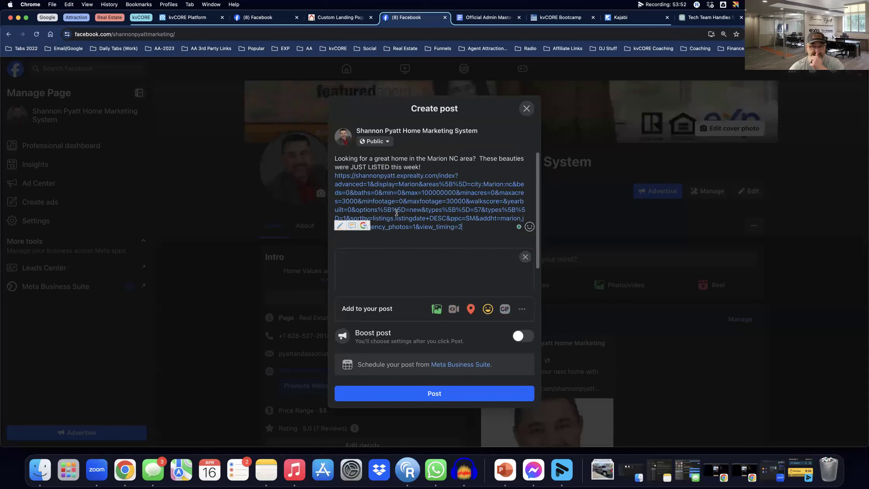
pyautogui.scroll(-1, 400, 212)
pyautogui.scroll(-3, 401, 212)
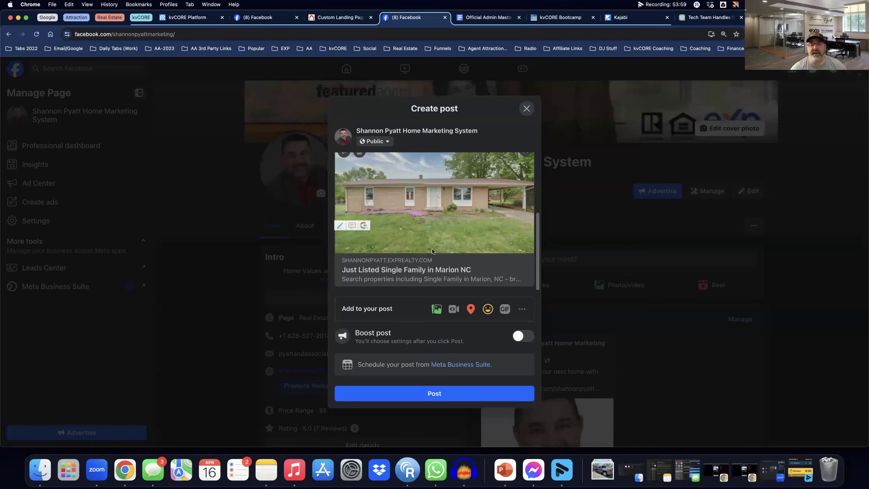
pyautogui.scroll(1, 412, 222)
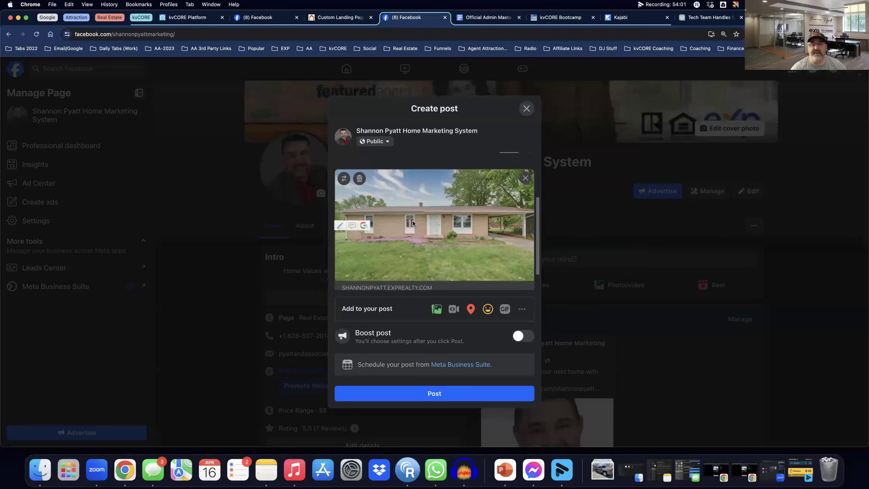
pyautogui.scroll(-2, 412, 220)
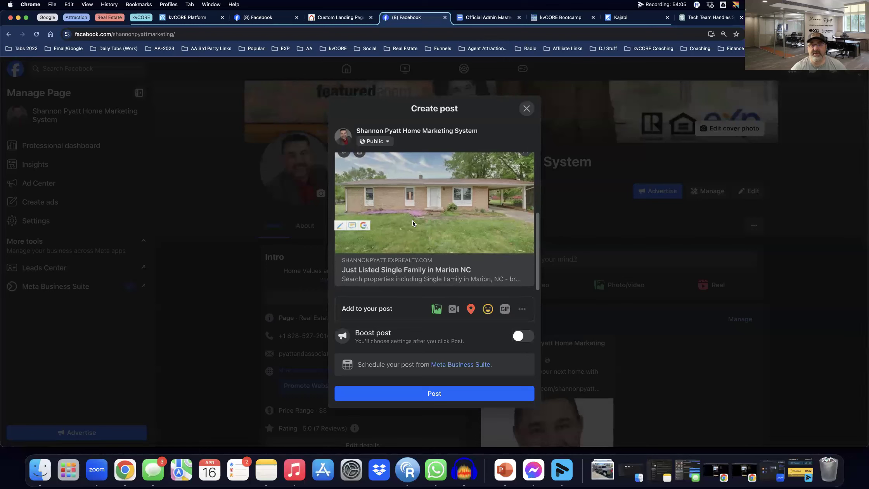
pyautogui.scroll(5, 412, 221)
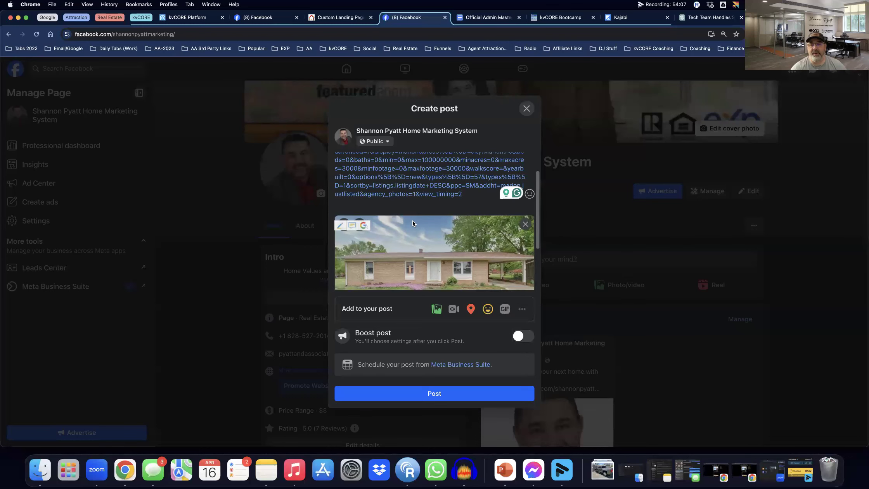
# Delete the pasted link text from the post, keep the listing preview attached, and publish the post
pyautogui.moveTo(463, 225); pyautogui.dragTo(340, 171)
pyautogui.press('BackSpace')
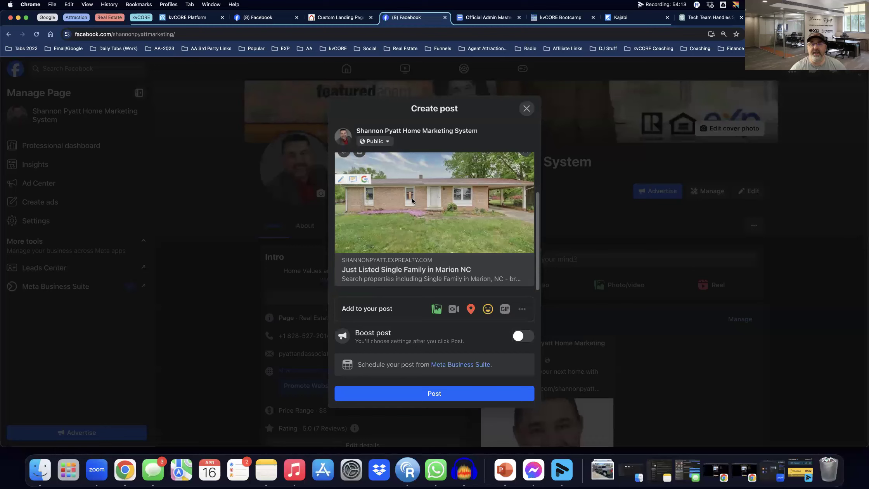
pyautogui.click(434, 394)
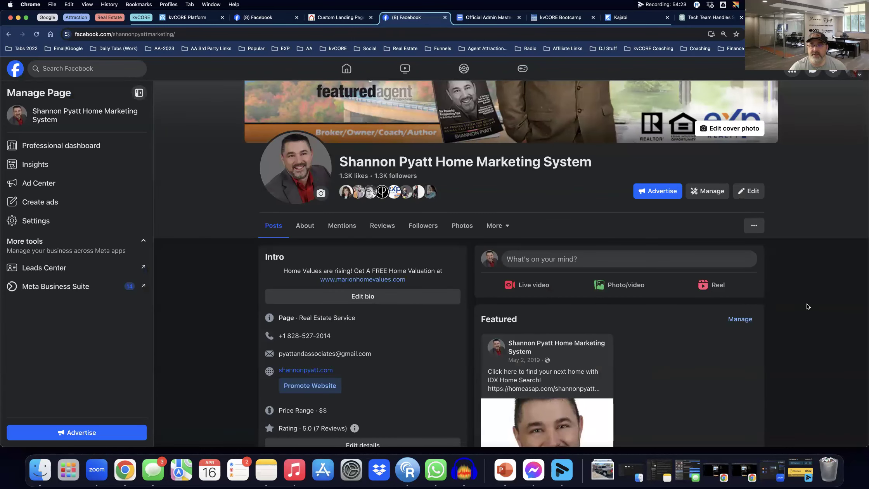
# Open the boost settings for the newly published Marion listings post and collapse the payment method notice
pyautogui.scroll(-10, 807, 305)
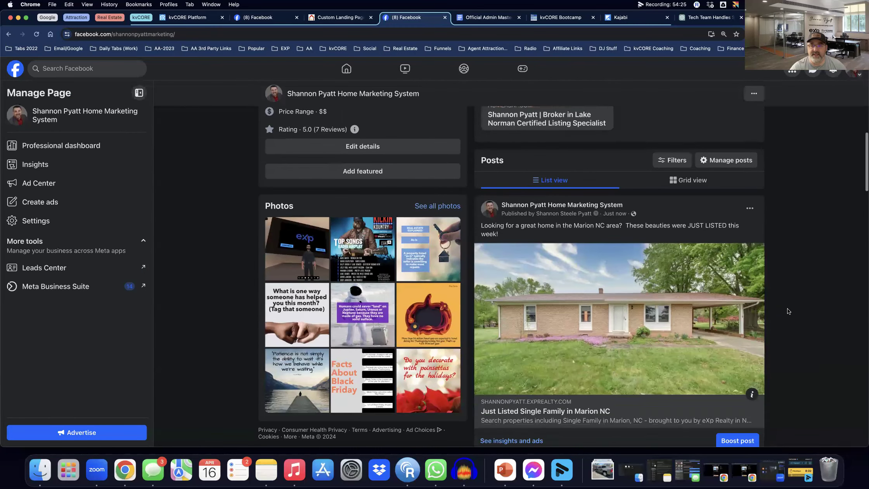
pyautogui.scroll(-2, 788, 311)
pyautogui.scroll(-2, 788, 311)
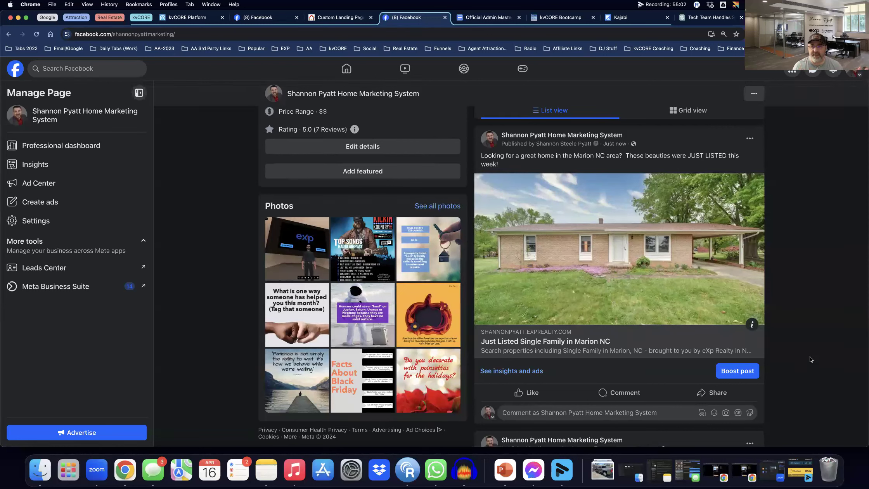
pyautogui.click(742, 374)
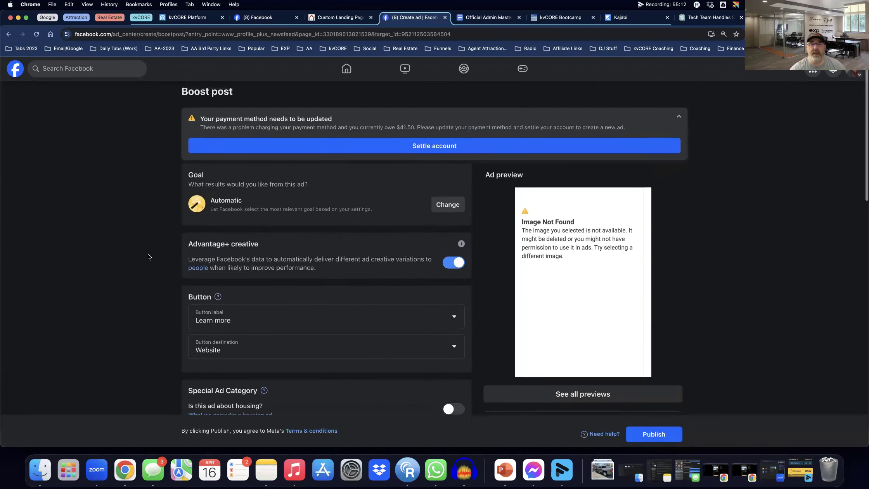
pyautogui.scroll(-1, 148, 253)
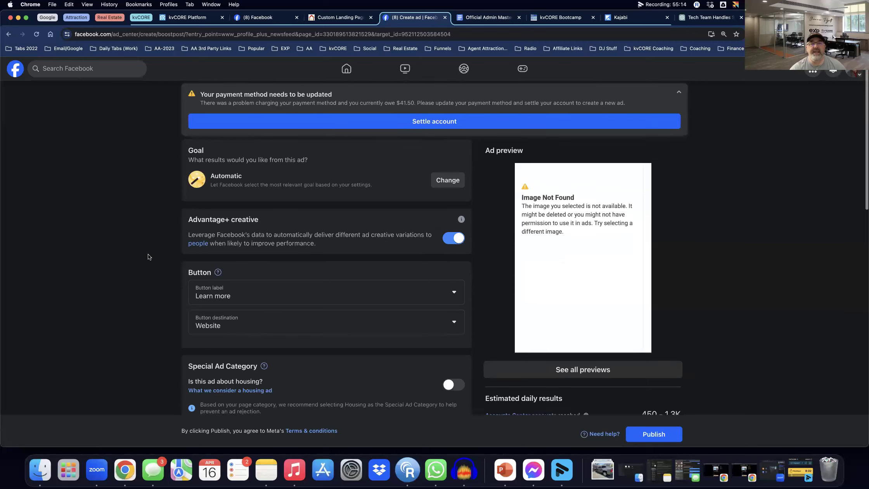
pyautogui.click(679, 93)
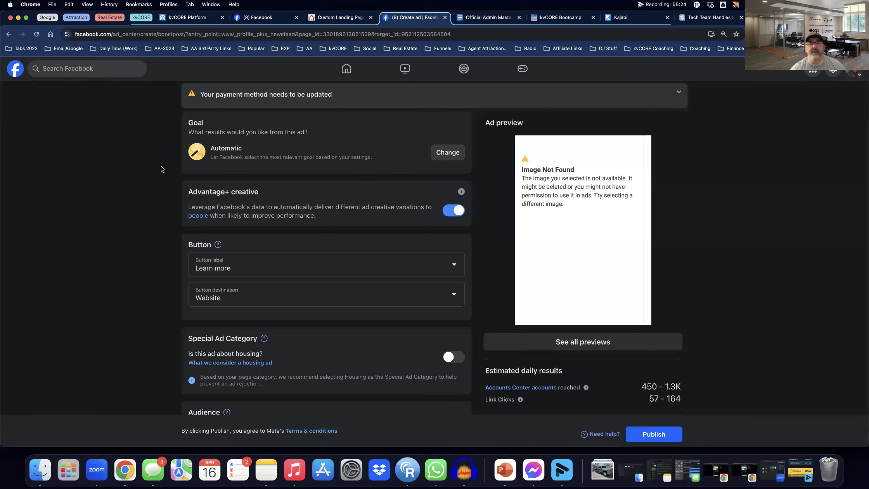
# Review the boost post's goal, creative, category and audience sections, and keep Learn more as the button label
pyautogui.scroll(-2, 162, 170)
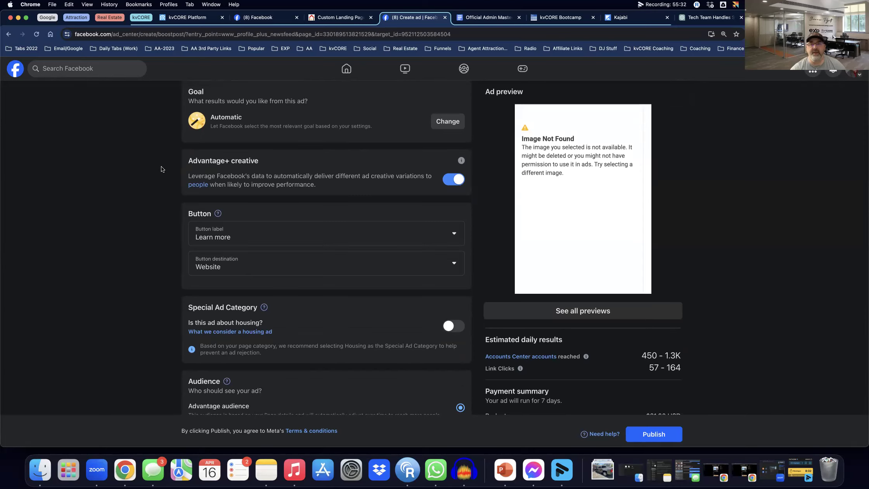
pyautogui.scroll(2, 161, 170)
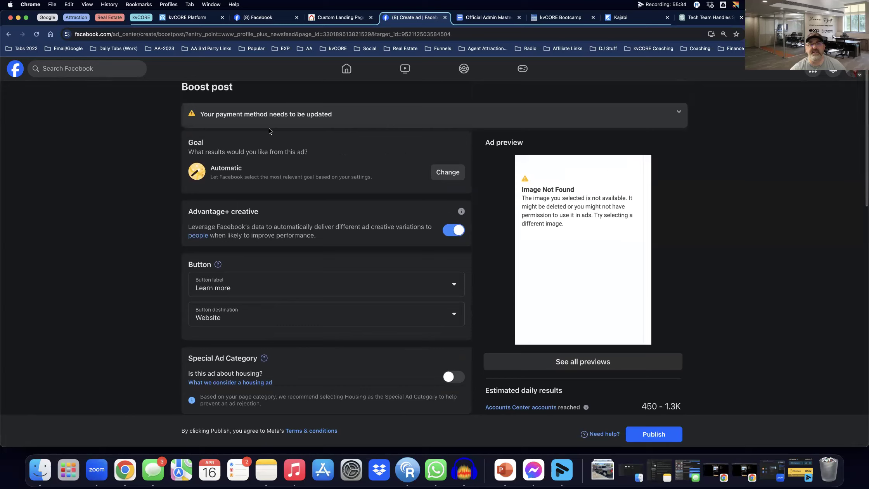
pyautogui.scroll(-2, 166, 162)
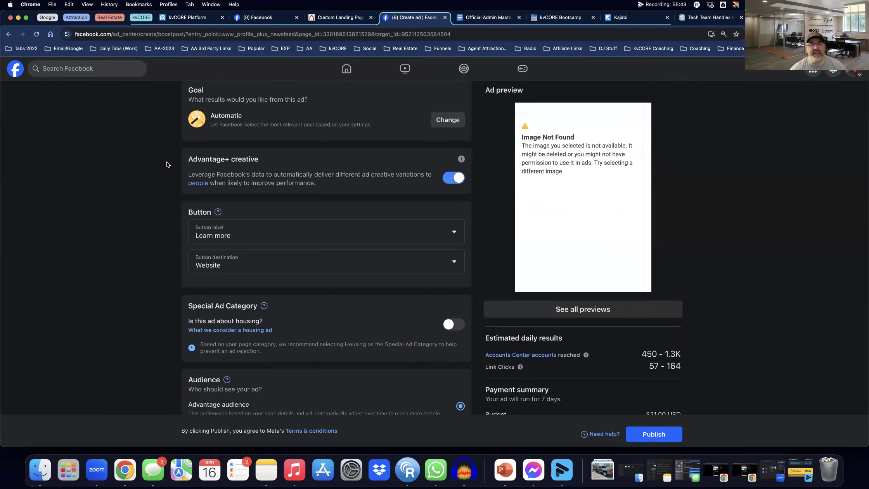
pyautogui.scroll(-2, 167, 161)
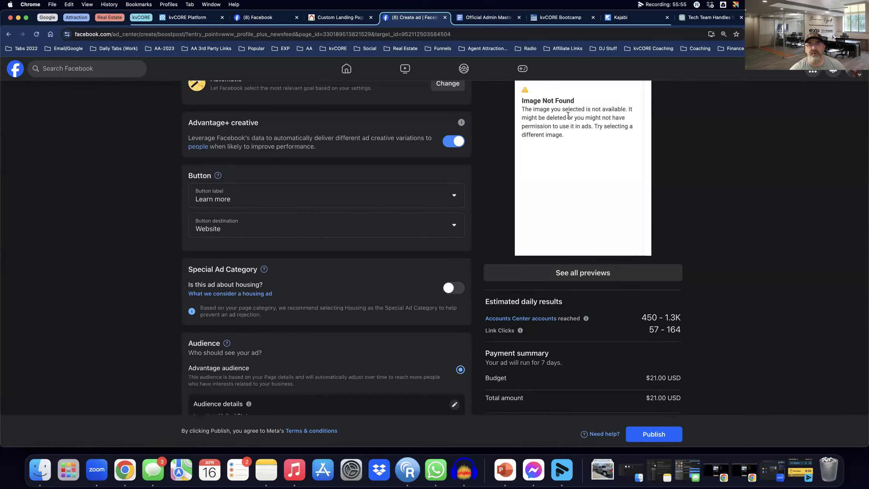
pyautogui.click(255, 200)
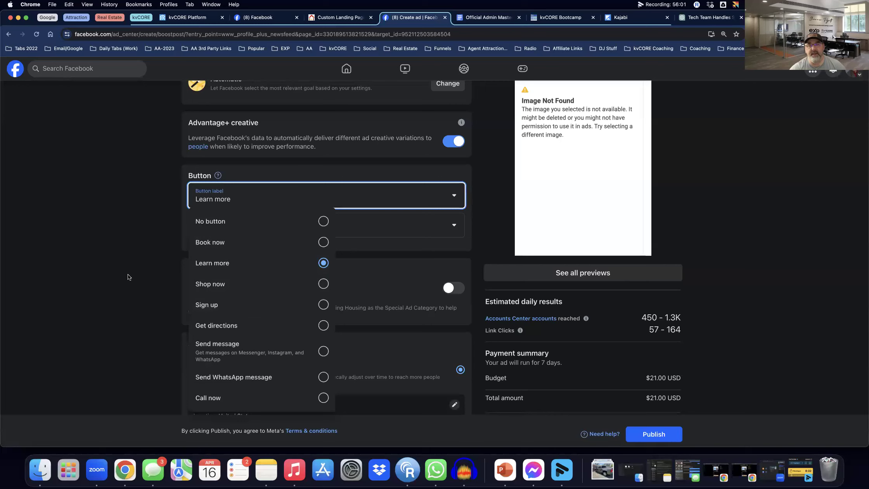
pyautogui.click(265, 264)
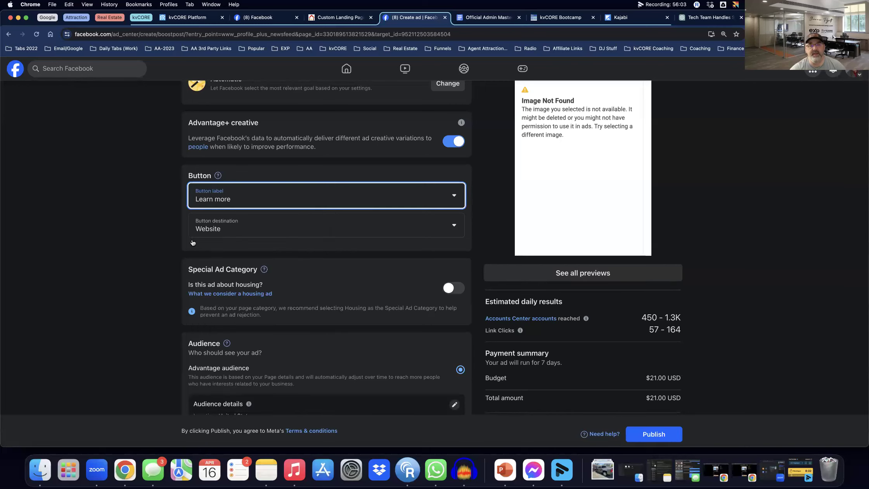
# Keep Website as the boost's button destination and mark the ad as a housing ad under Special Ad Category
pyautogui.click(233, 233)
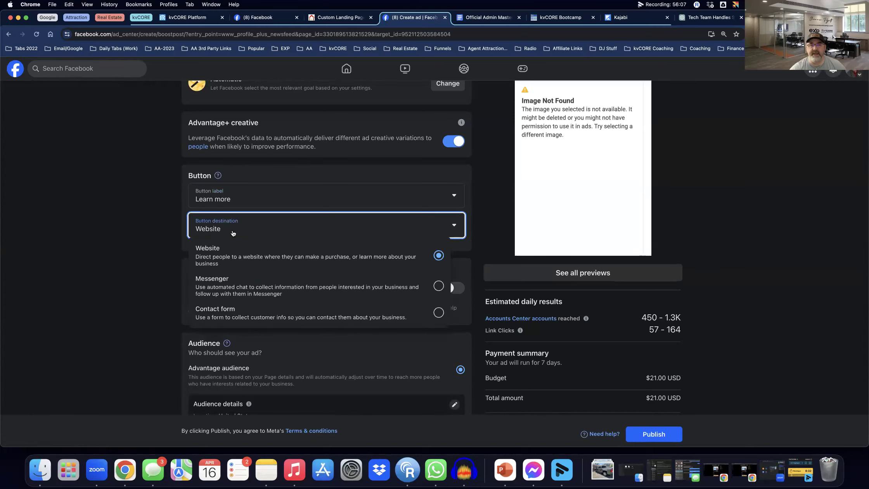
pyautogui.click(149, 235)
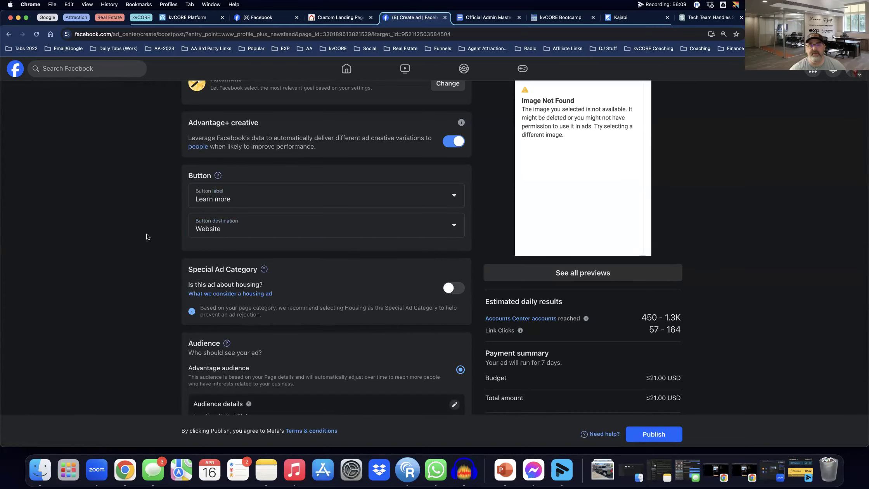
pyautogui.scroll(-3, 148, 236)
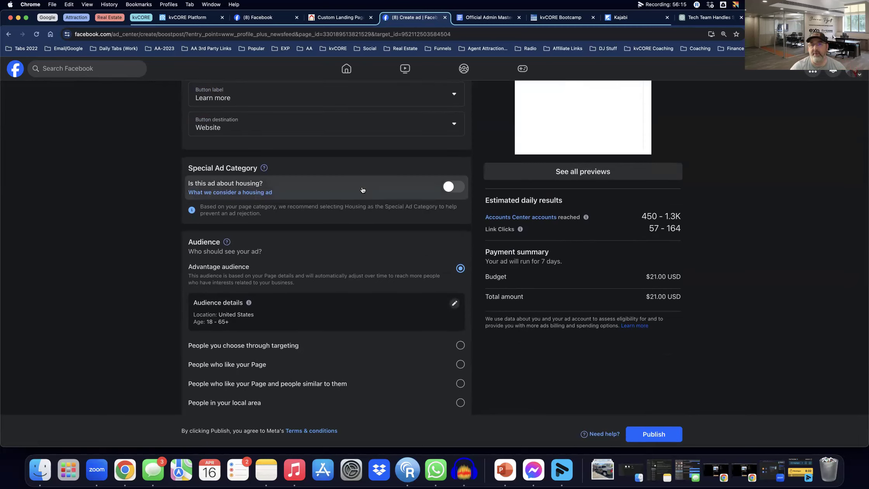
pyautogui.click(454, 187)
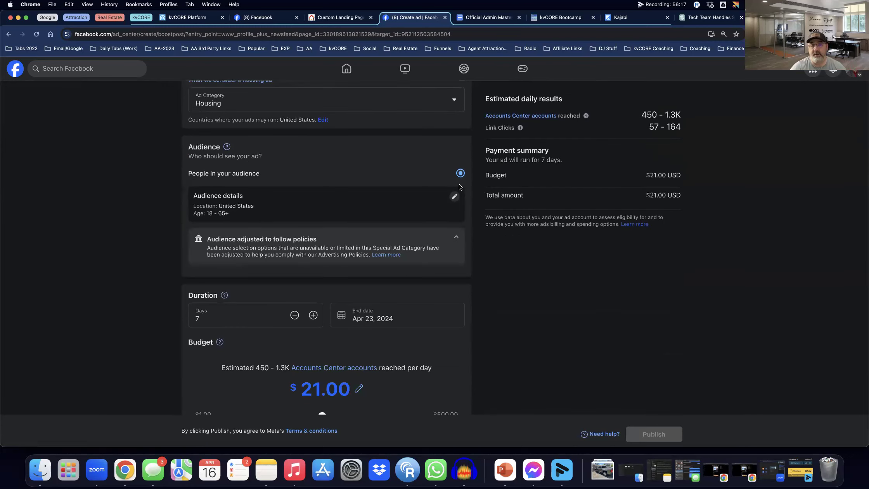
# Review the boost's ad preview, goal, button settings and Housing category selection
pyautogui.scroll(5, 393, 195)
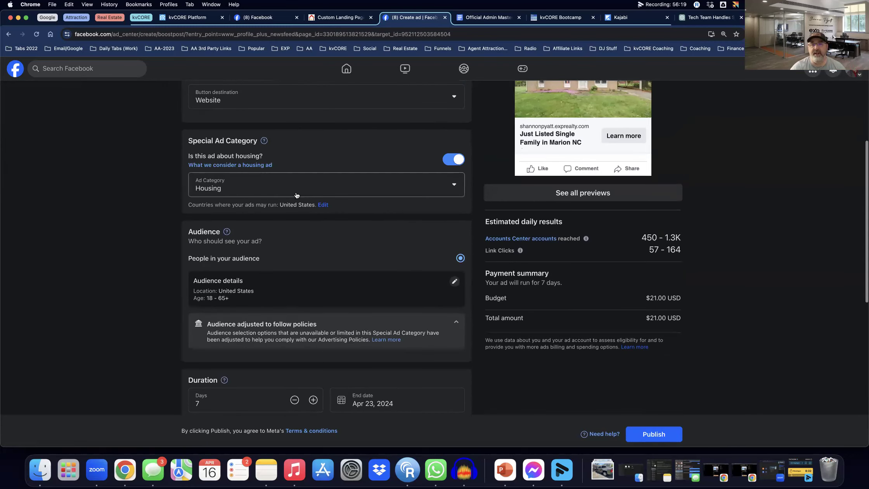
pyautogui.scroll(1, 369, 198)
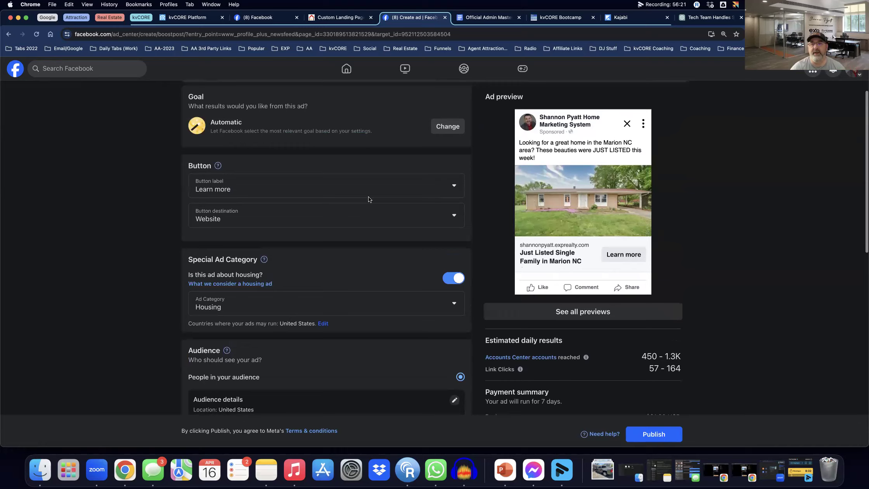
pyautogui.scroll(-3, 369, 198)
pyautogui.scroll(2, 363, 184)
pyautogui.scroll(3, 364, 184)
pyautogui.scroll(-1, 364, 185)
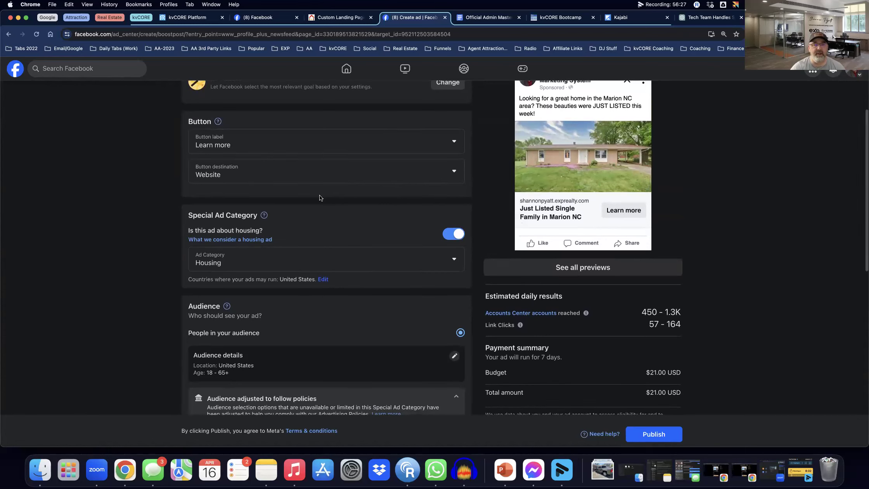
pyautogui.scroll(-2, 157, 208)
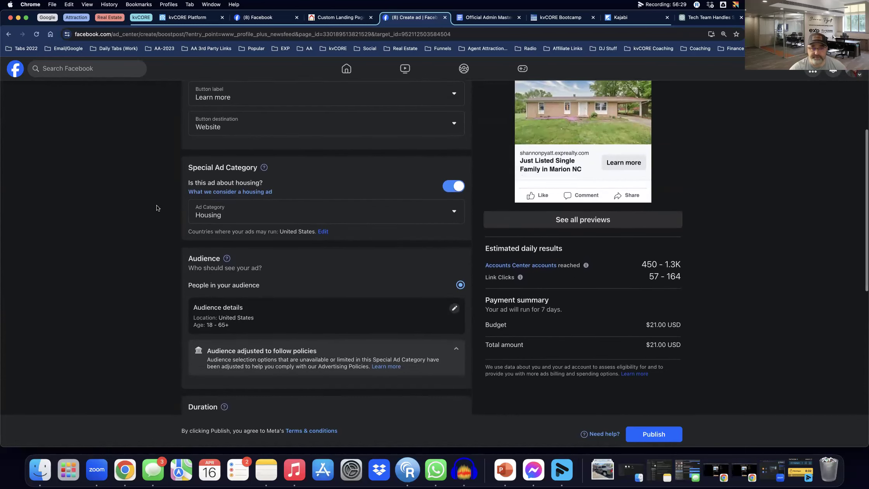
# Change the boost audience's location to Marion, North Carolina with a 15-mile radius and save the audience
pyautogui.scroll(-4, 187, 212)
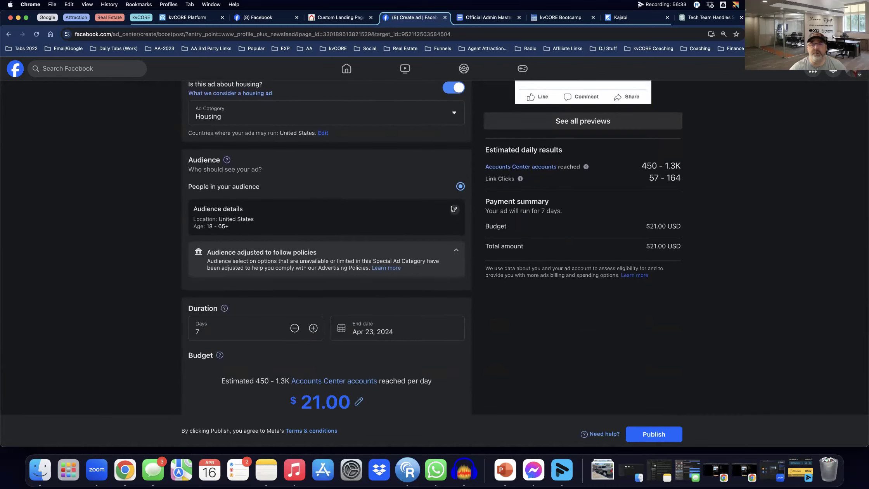
pyautogui.click(454, 210)
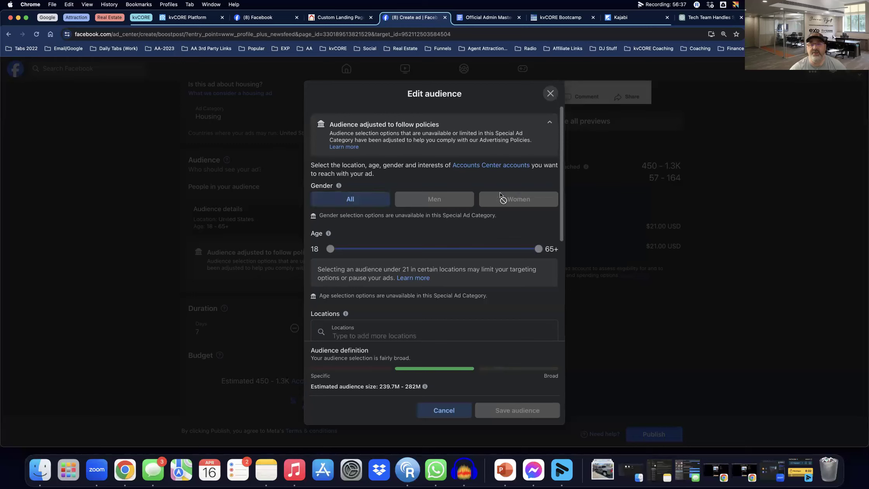
pyautogui.scroll(-5, 408, 251)
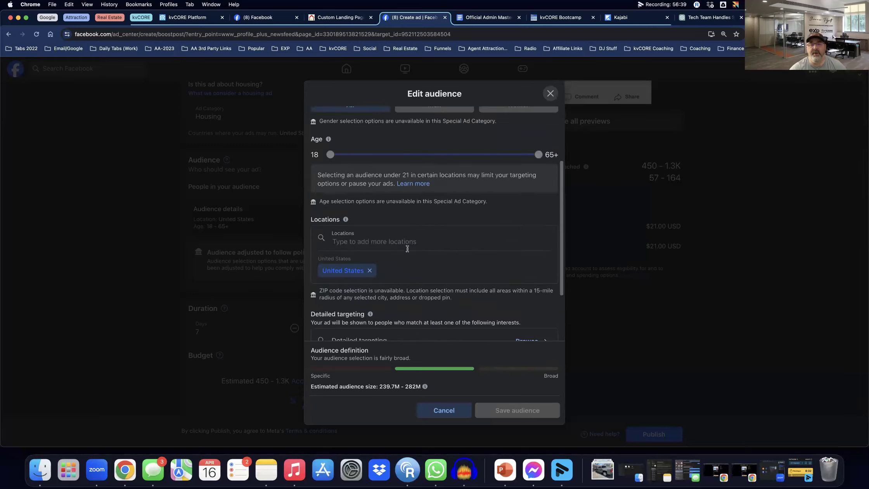
pyautogui.click(349, 211)
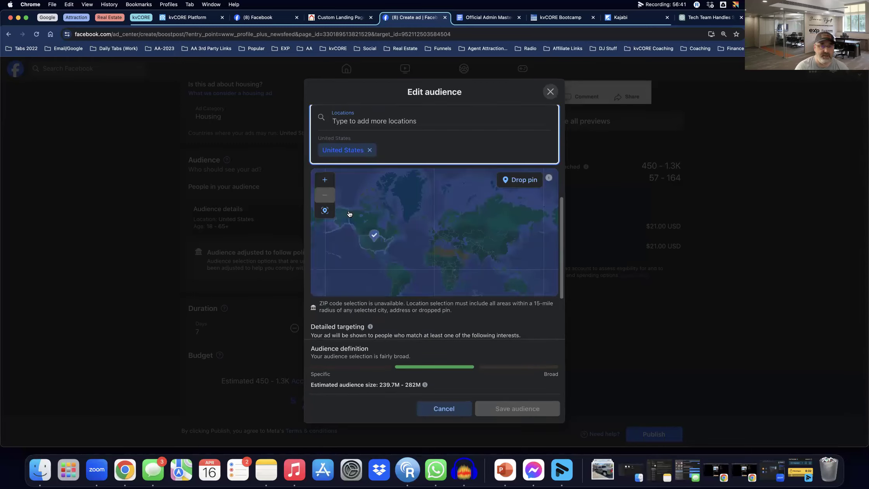
pyautogui.write('marion nor')
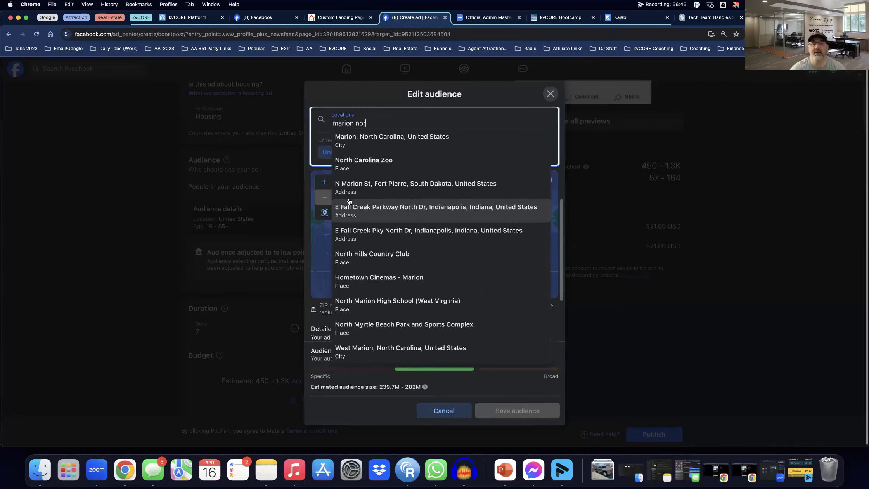
pyautogui.click(352, 143)
pyautogui.scroll(-5, 411, 186)
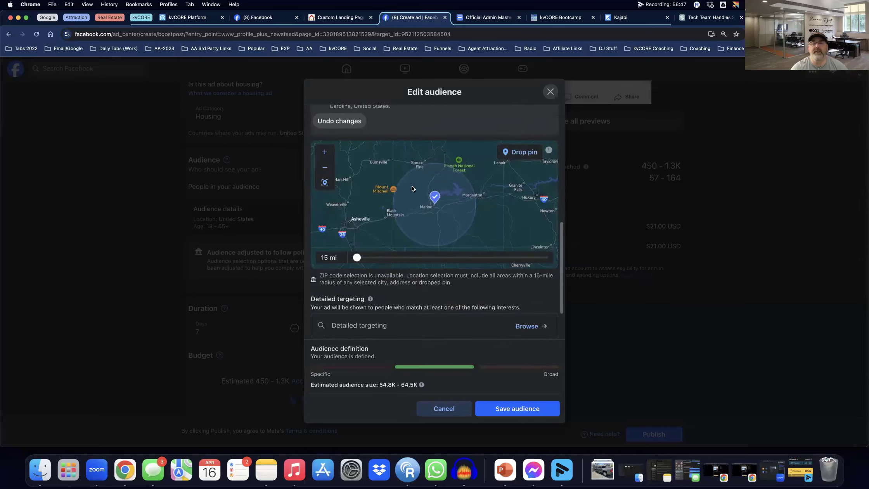
pyautogui.scroll(-1, 424, 251)
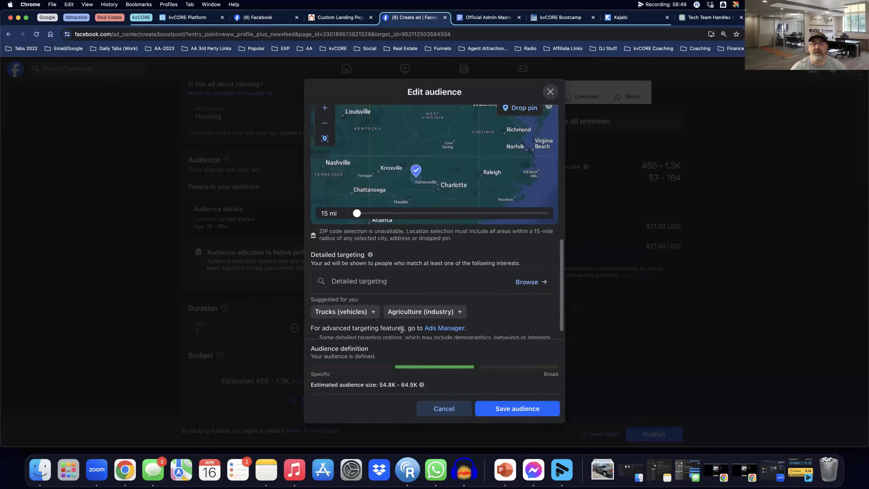
pyautogui.click(527, 412)
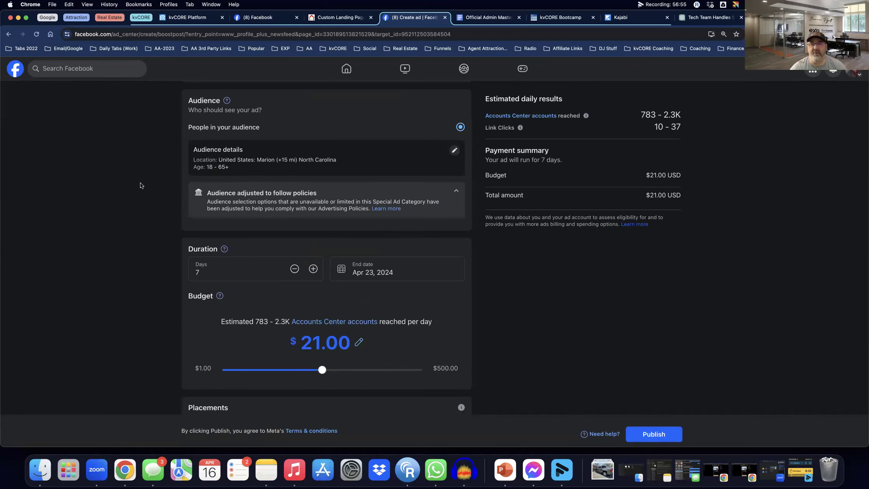
# Review the boost's duration, budget, placements, Meta Pixel and payment sections, and recheck the goal, category and audience settings
pyautogui.scroll(-4, 140, 183)
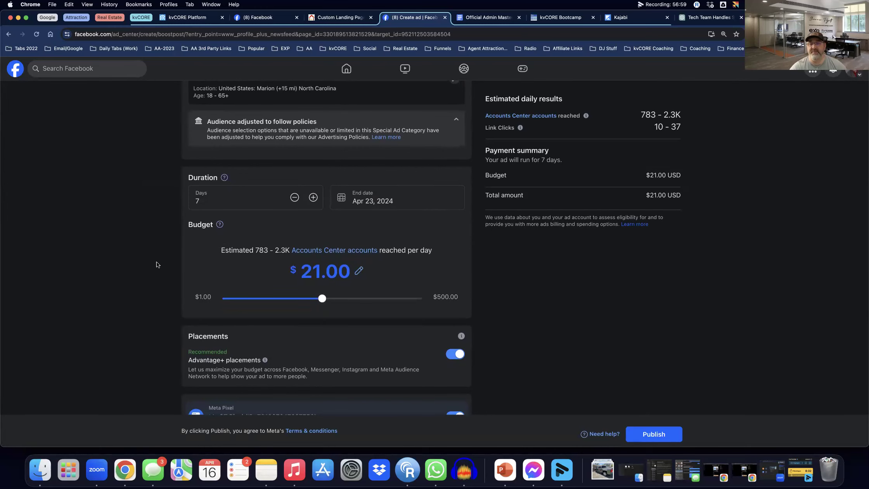
pyautogui.scroll(-8, 151, 263)
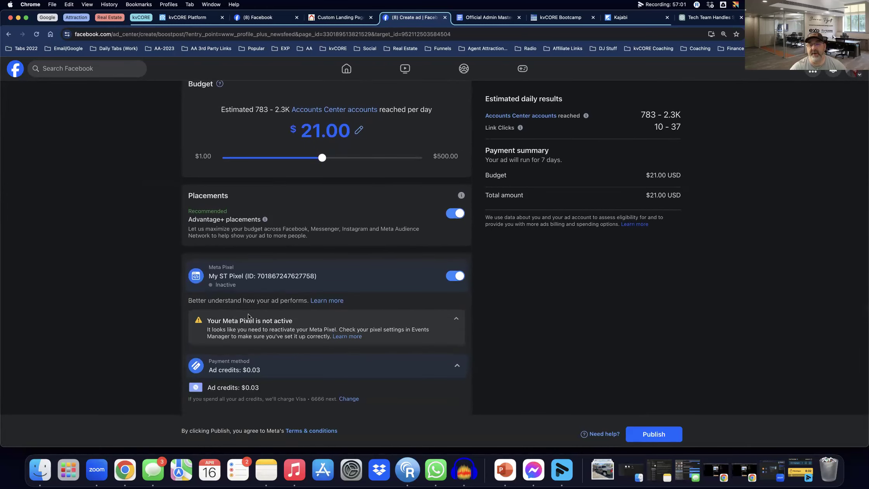
pyautogui.scroll(20, 116, 261)
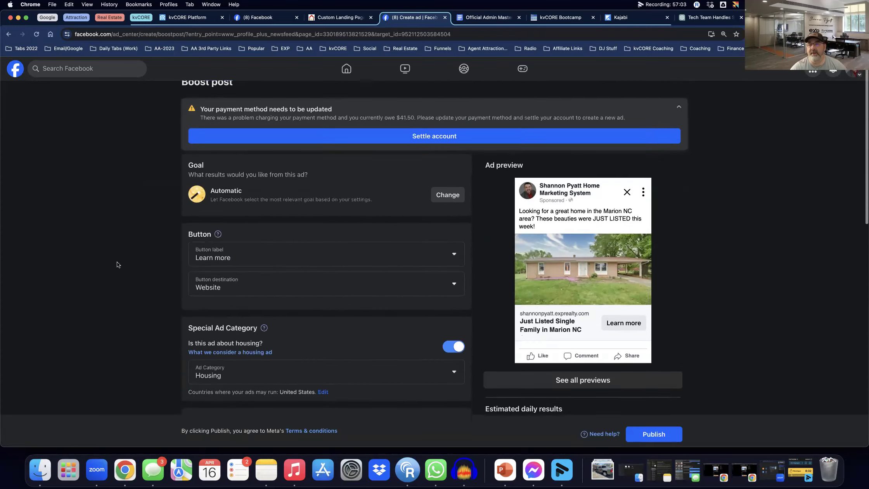
pyautogui.scroll(-5, 118, 265)
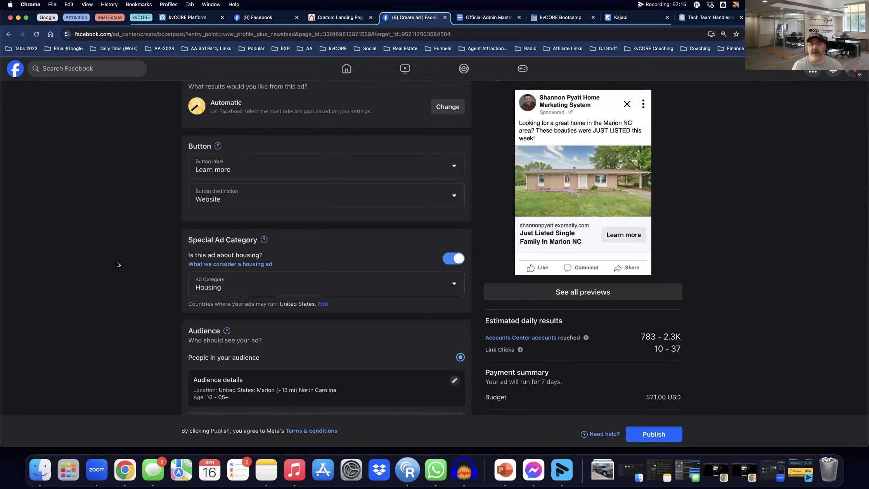
pyautogui.scroll(-5, 117, 264)
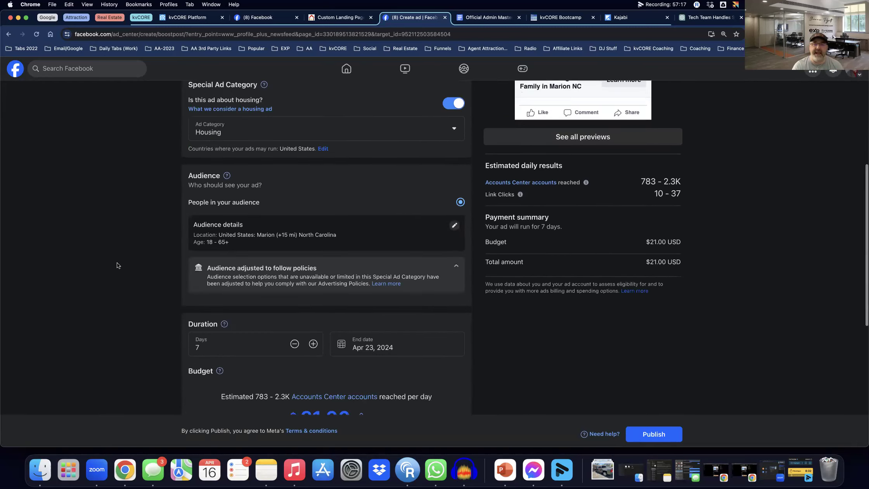
# Set the boost's total budget to $7.00 and check the updated payment summary
pyautogui.scroll(-2, 118, 265)
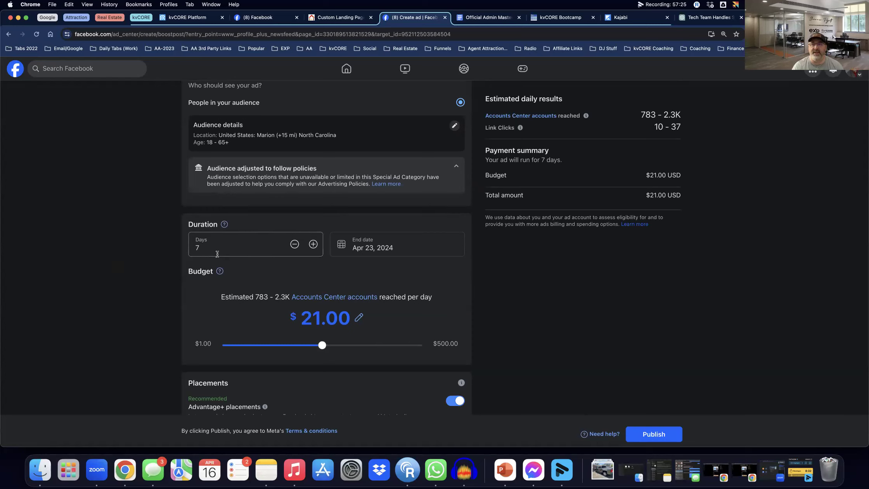
pyautogui.moveTo(322, 345); pyautogui.dragTo(274, 349)
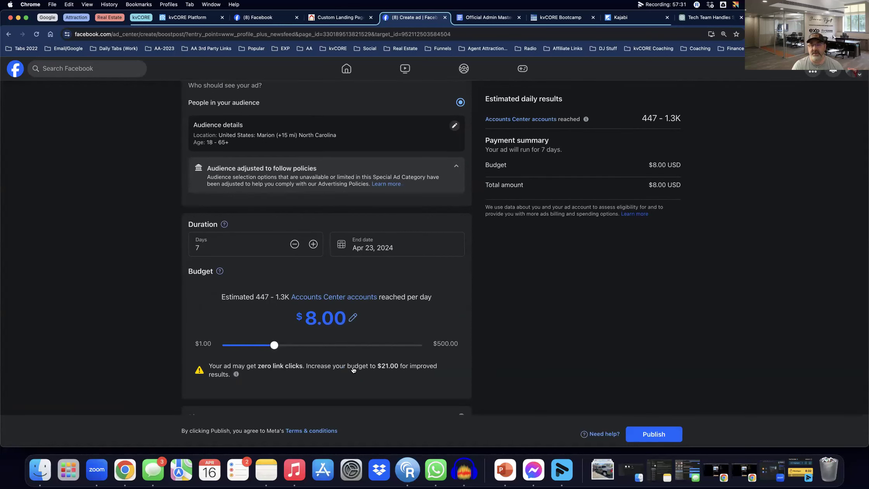
pyautogui.click(305, 320)
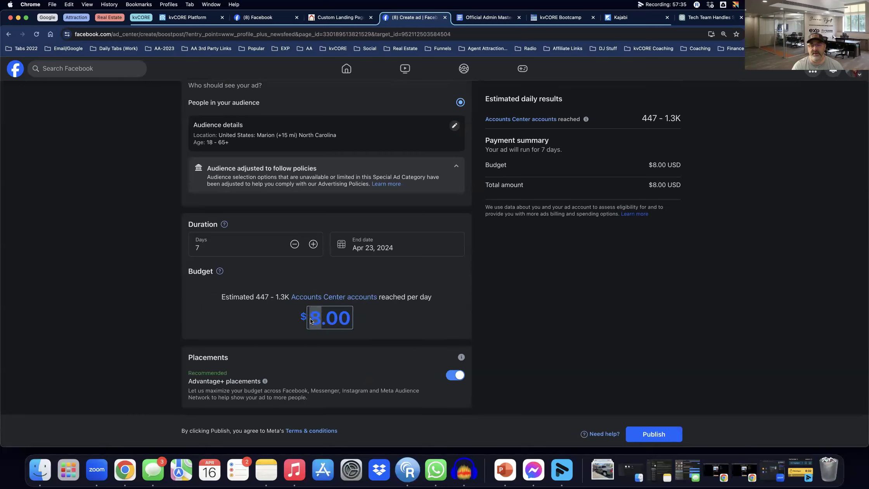
pyautogui.write('7')
pyautogui.click(144, 291)
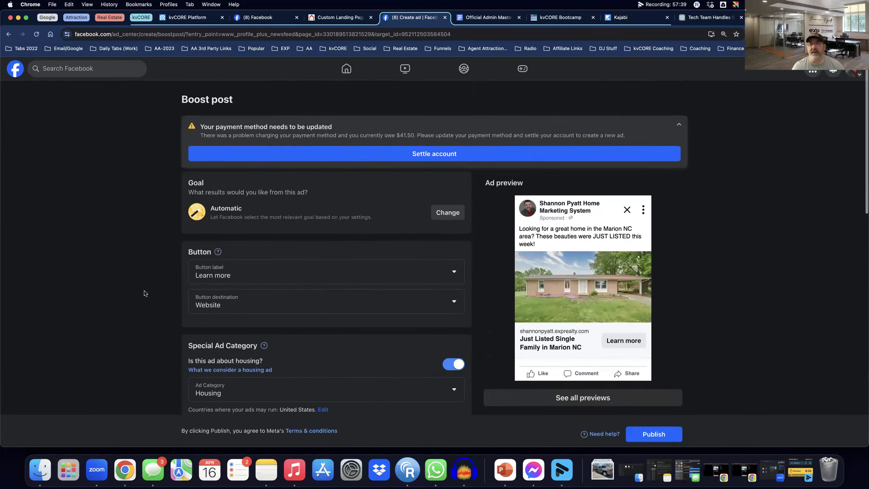
pyautogui.scroll(-5, 143, 287)
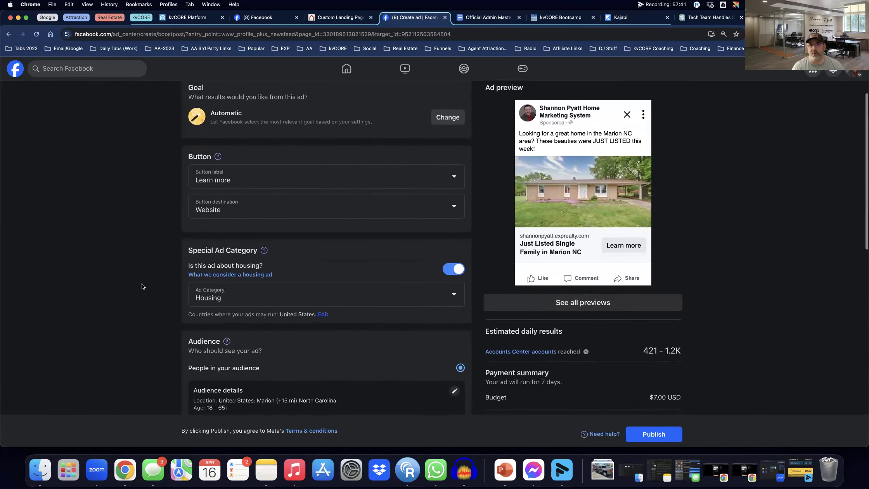
# Switch to kvCORE, look over the contacts and listings navigation options, and open the main dashboard
pyautogui.click(184, 18)
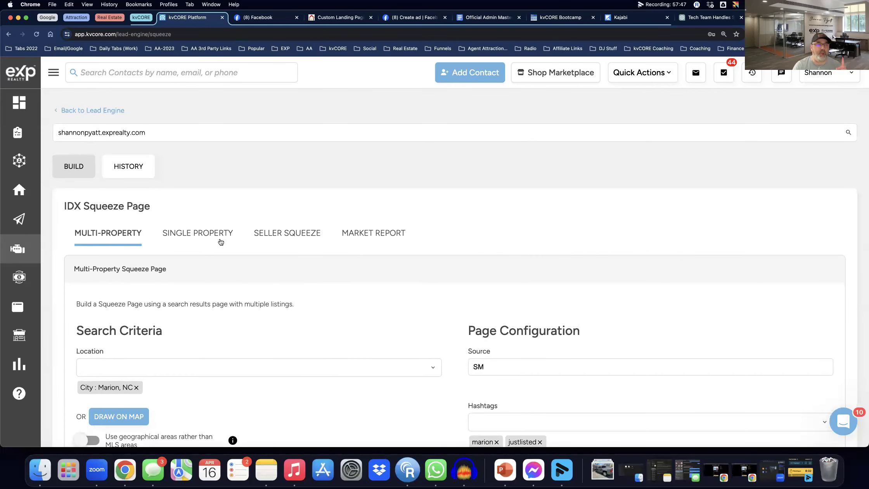
pyautogui.moveTo(18, 161)
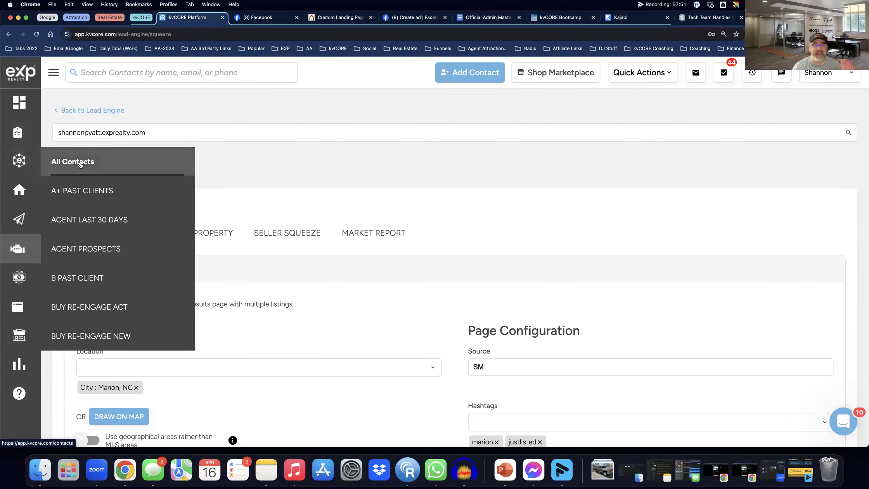
pyautogui.moveTo(17, 203)
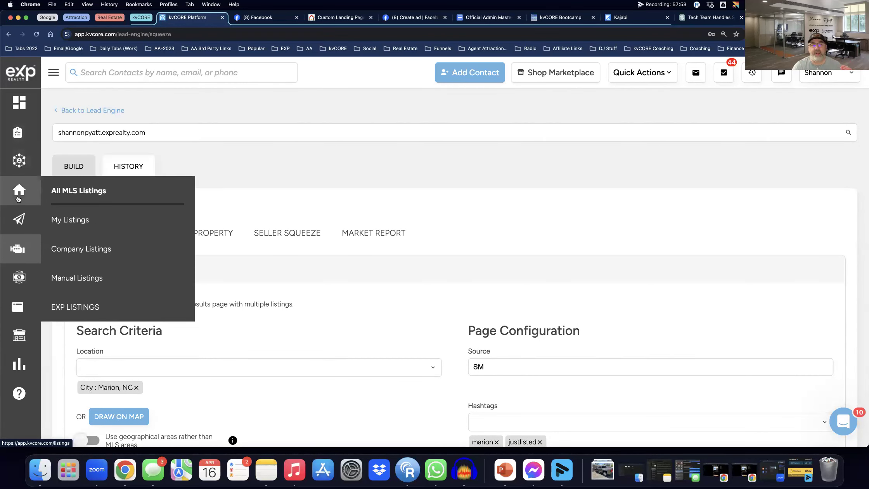
pyautogui.moveTo(18, 134)
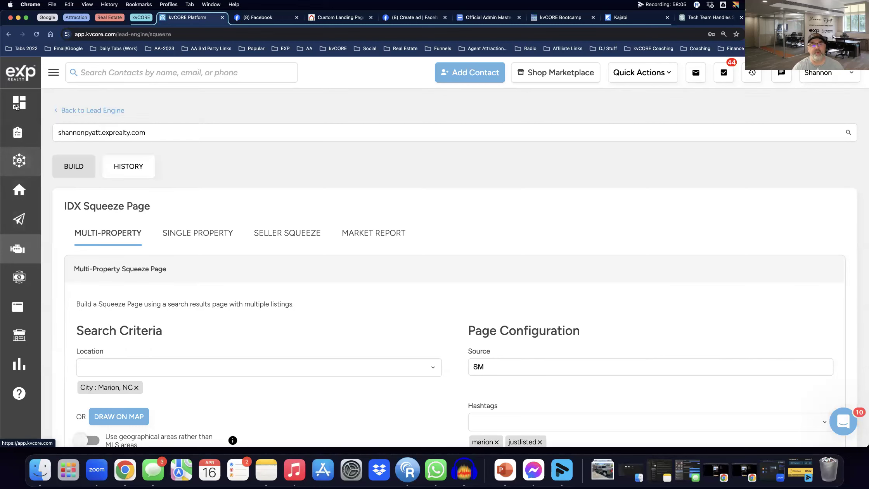
pyautogui.click(71, 123)
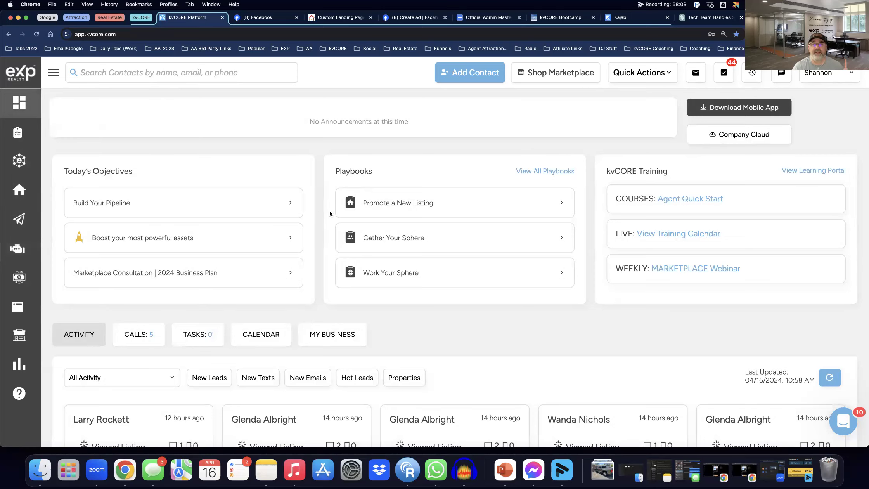
# Open the record of the lead who viewed the Cooper Extension listing in Morganton and start composing an email to them
pyautogui.scroll(-5, 490, 311)
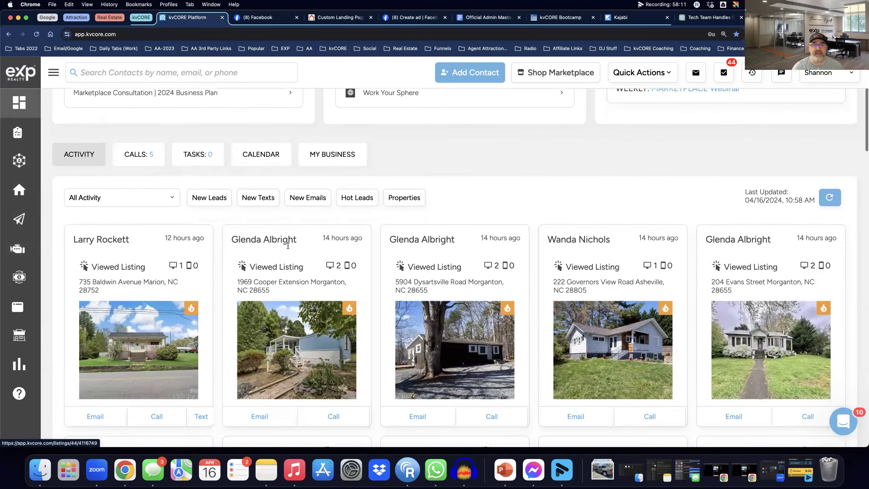
pyautogui.click(262, 243)
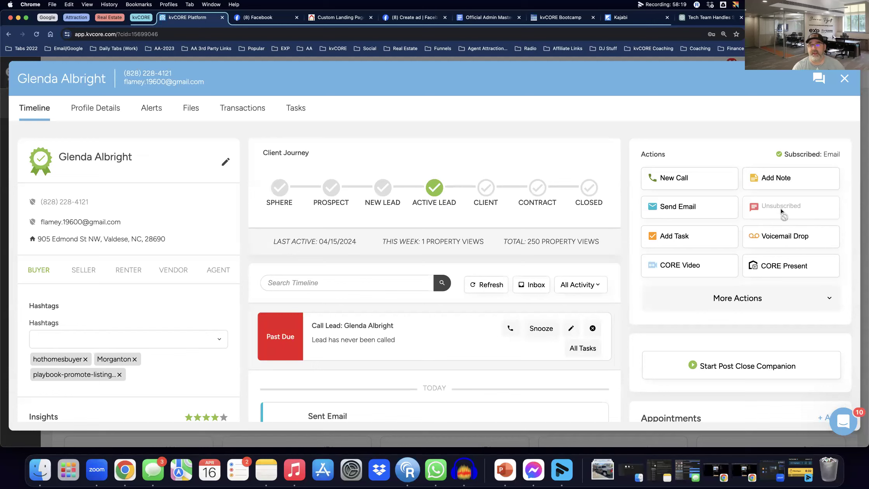
pyautogui.click(696, 208)
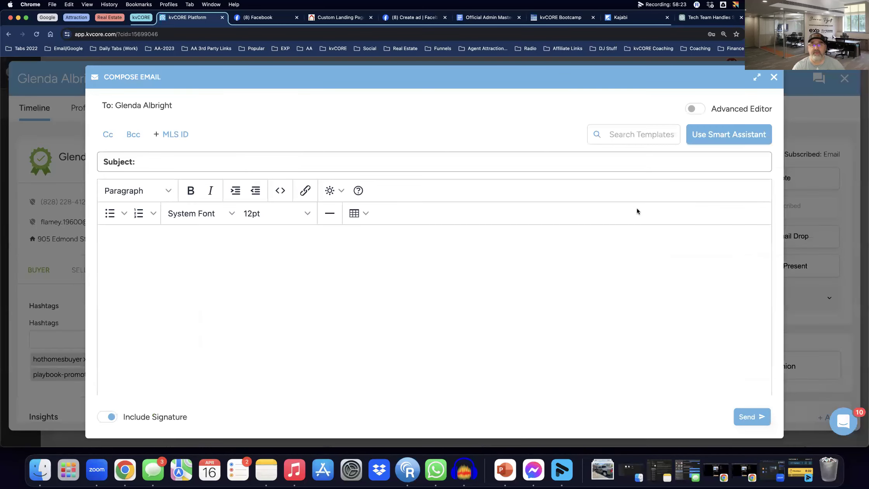
pyautogui.click(732, 134)
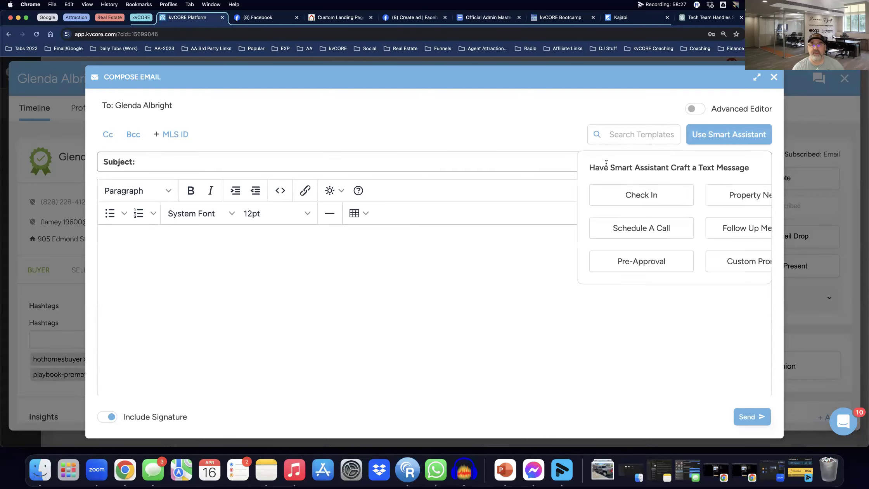
pyautogui.scroll(-1, 642, 213)
pyautogui.hscroll(2, 653, 194)
pyautogui.hscroll(1, 653, 197)
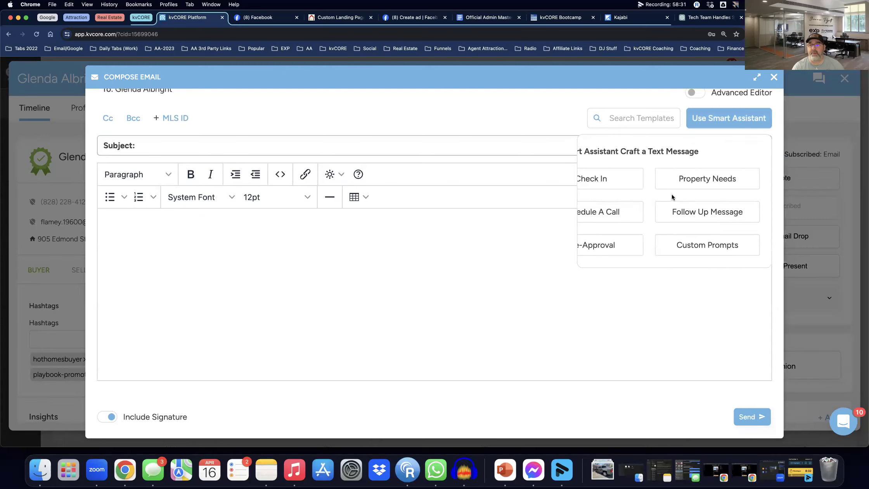
pyautogui.hscroll(-3, 631, 237)
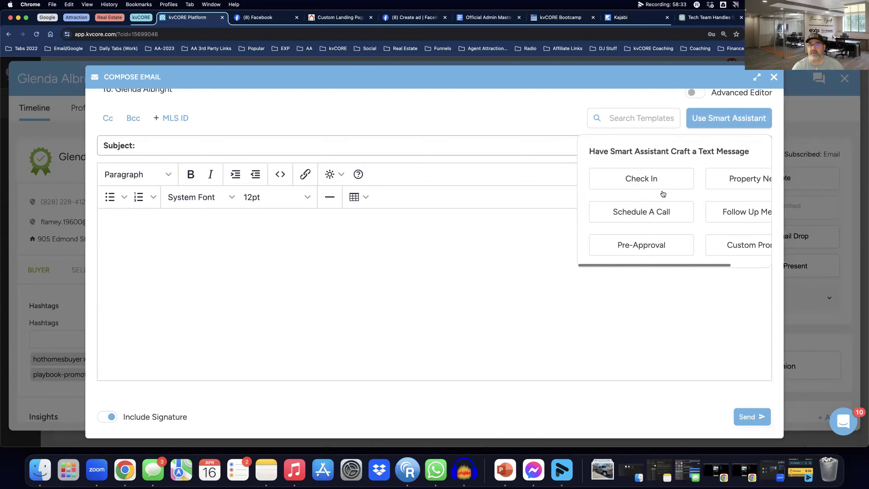
pyautogui.click(639, 248)
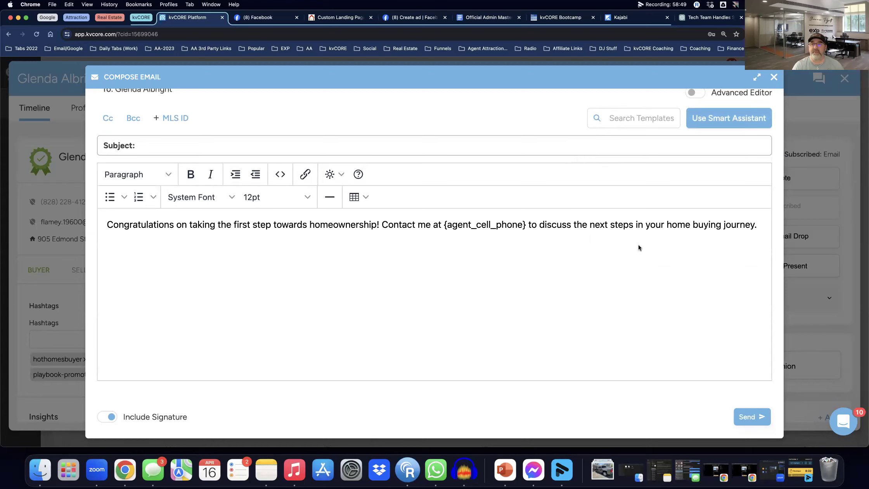
# Close the email composer and discard the unsent Pre-Approval draft
pyautogui.click(775, 79)
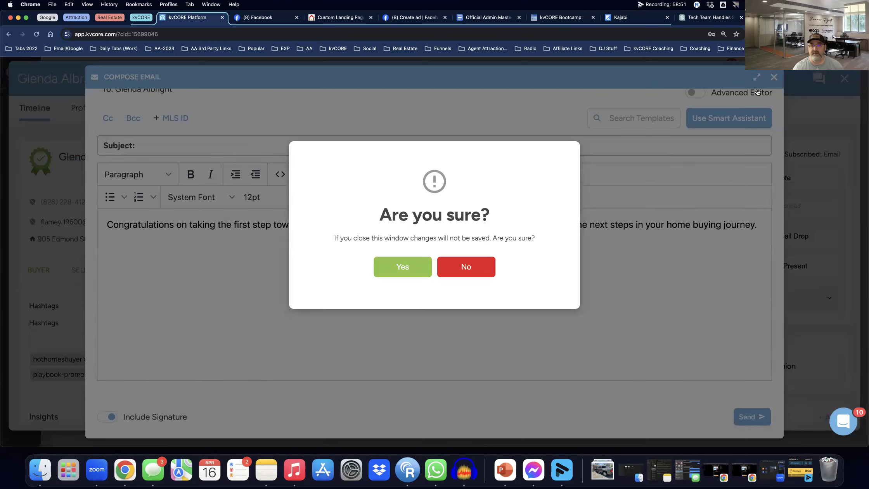
pyautogui.click(467, 268)
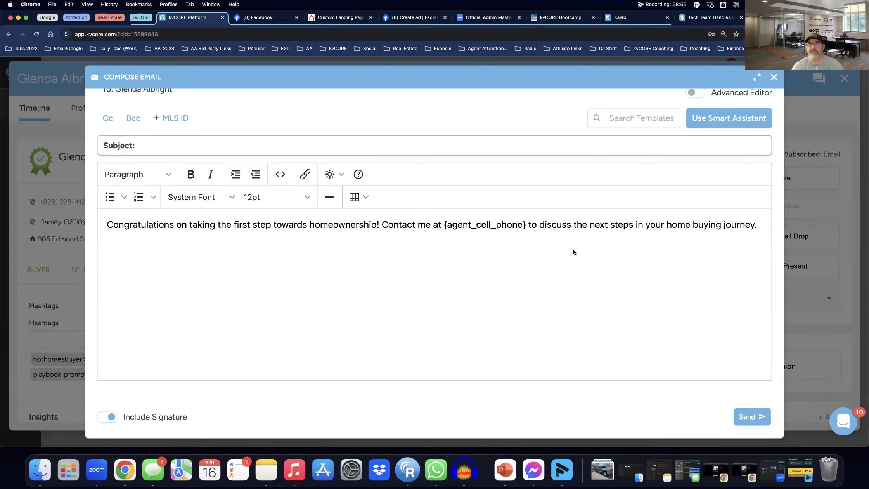
pyautogui.click(773, 79)
pyautogui.click(401, 264)
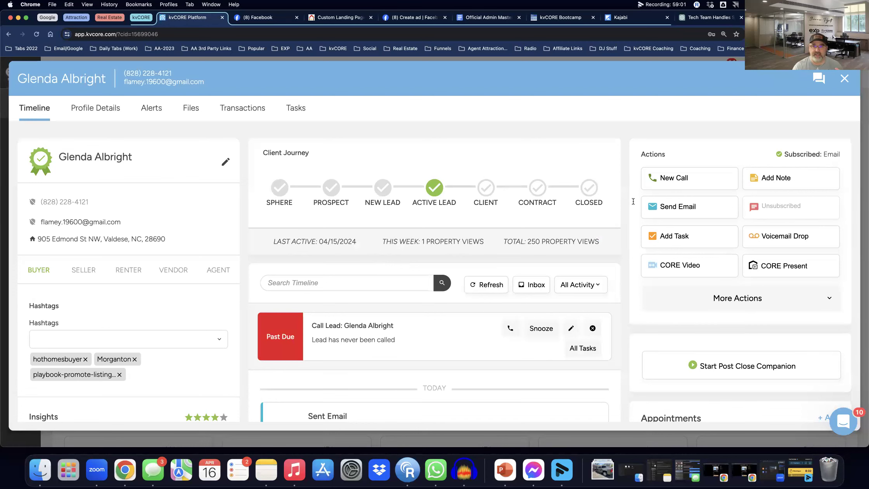
# Open a new call for the lead, review the Smart Assistant call script prompts, and close the call form without logging an outcome
pyautogui.click(689, 179)
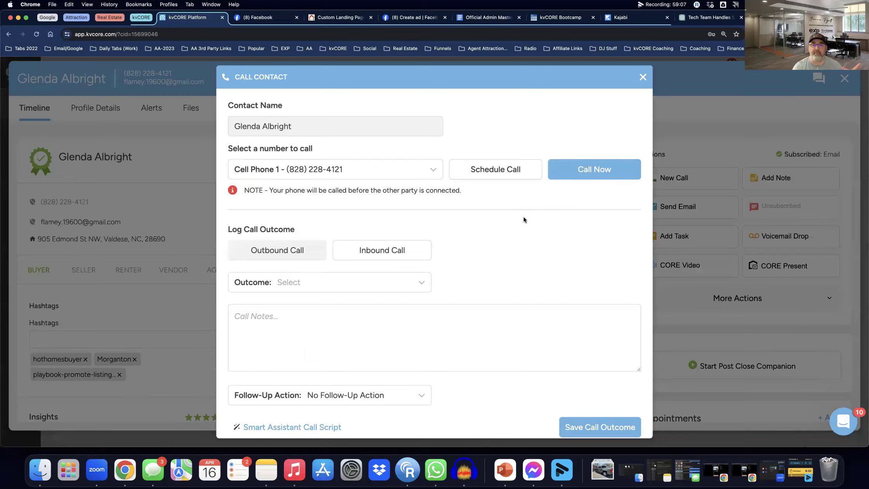
pyautogui.click(287, 427)
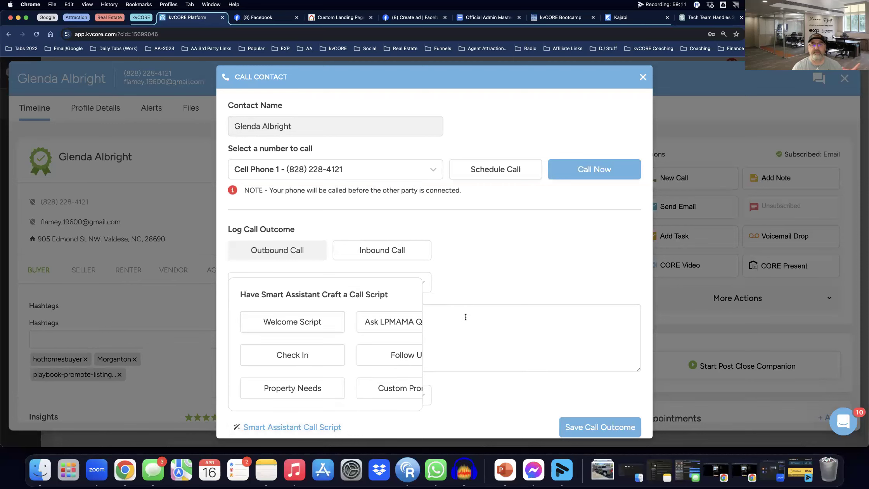
pyautogui.hscroll(3, 355, 336)
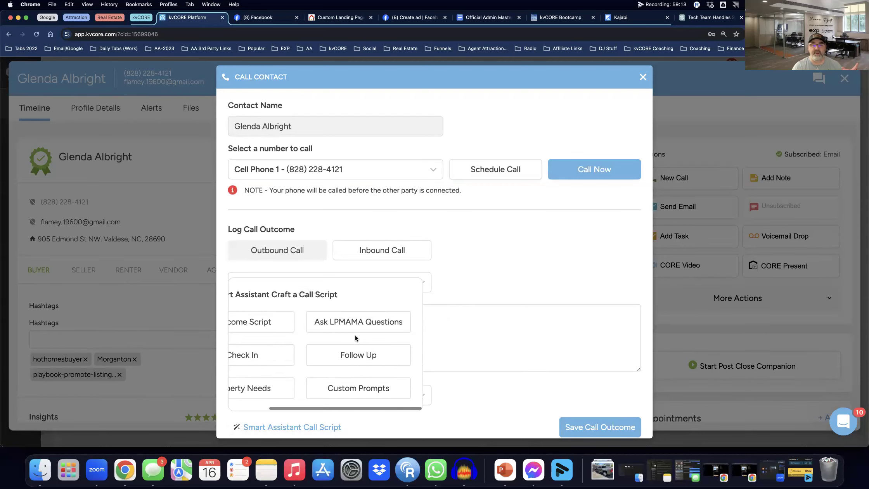
pyautogui.hscroll(-3, 362, 325)
pyautogui.hscroll(3, 362, 325)
pyautogui.hscroll(-3, 347, 360)
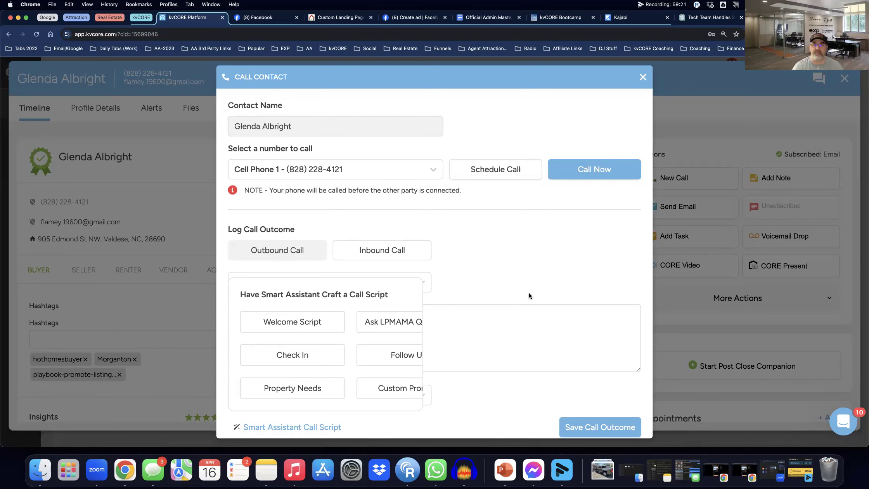
pyautogui.click(643, 77)
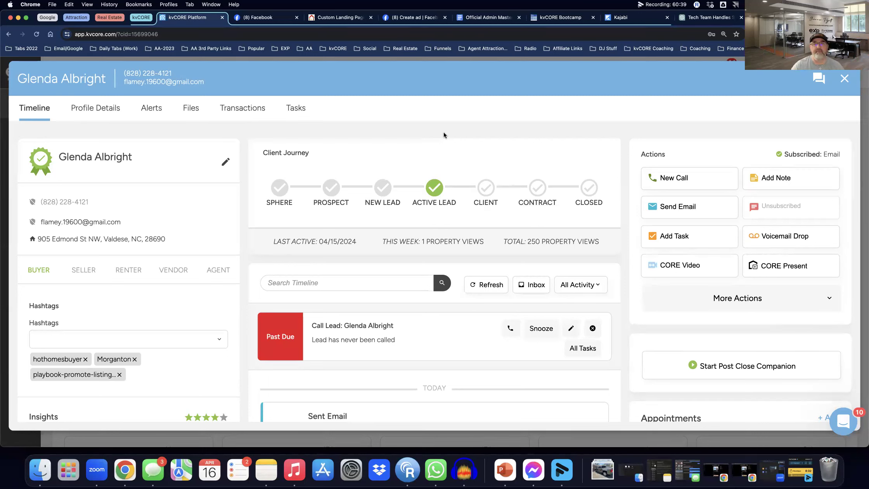
# Review the lead's appointments, search alerts, active campaigns, market reports, CORE Present, listing valuation and seller report sections
pyautogui.scroll(-6, 635, 181)
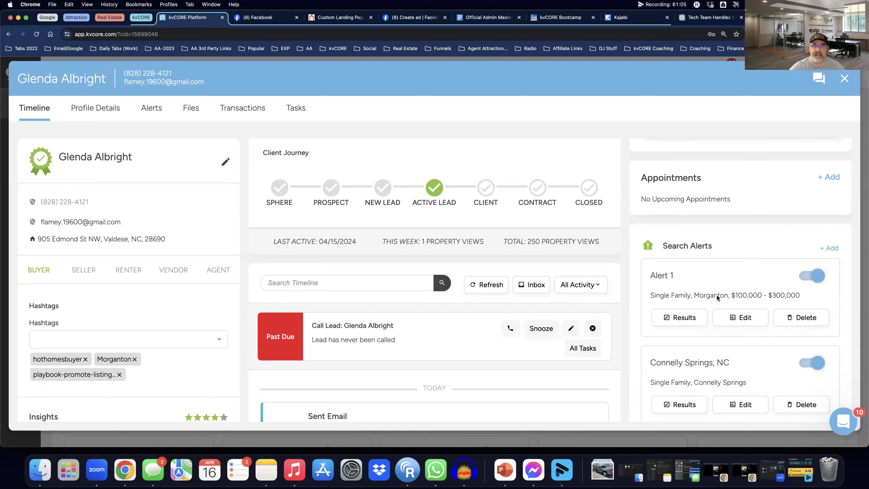
pyautogui.scroll(-2, 637, 280)
pyautogui.scroll(-6, 637, 279)
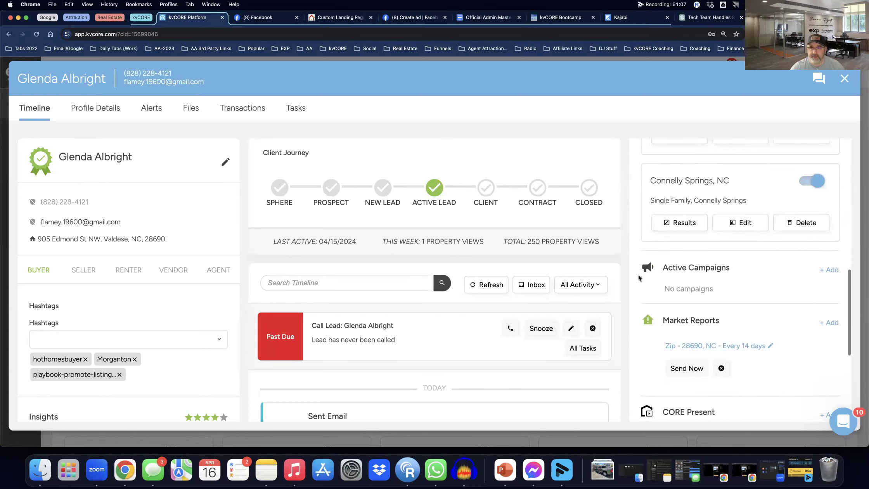
pyautogui.scroll(4, 638, 278)
pyautogui.scroll(3, 638, 277)
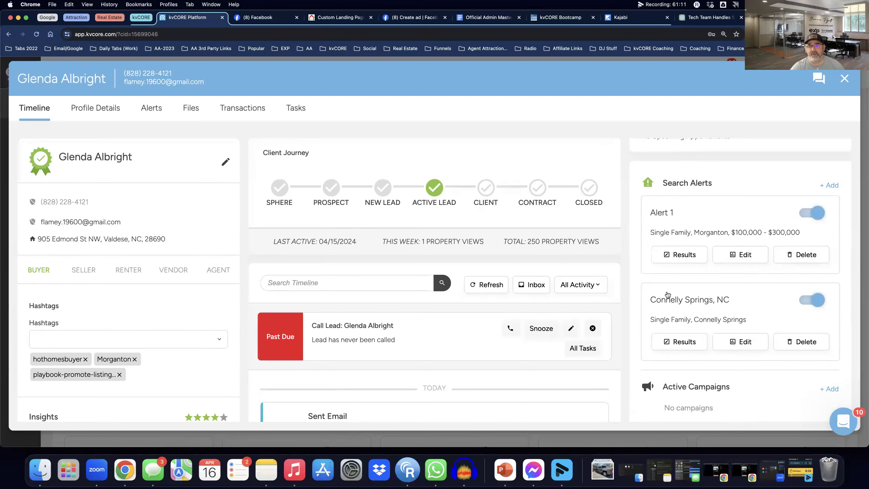
pyautogui.scroll(-7, 650, 292)
pyautogui.scroll(-5, 650, 292)
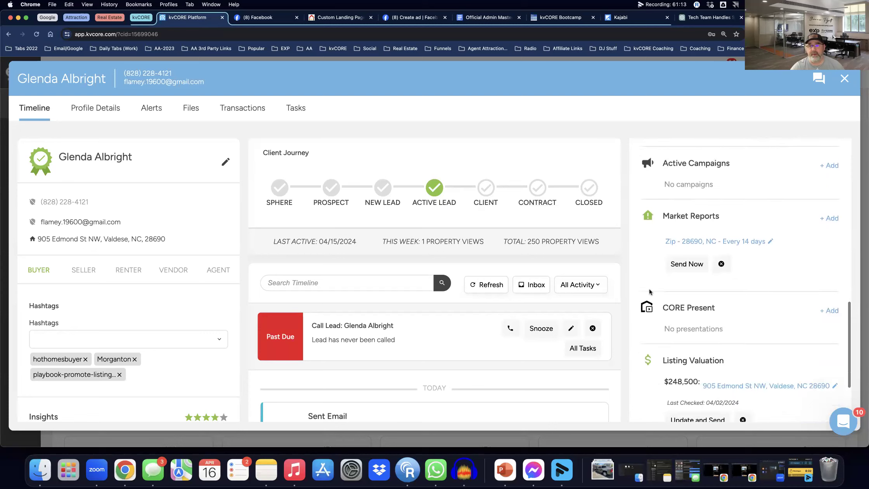
pyautogui.scroll(8, 650, 292)
pyautogui.scroll(10, 650, 291)
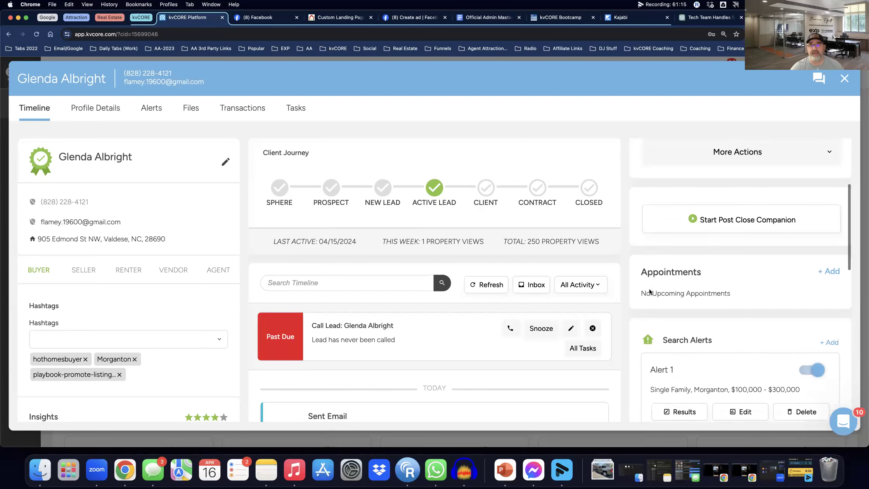
pyautogui.scroll(-12, 650, 292)
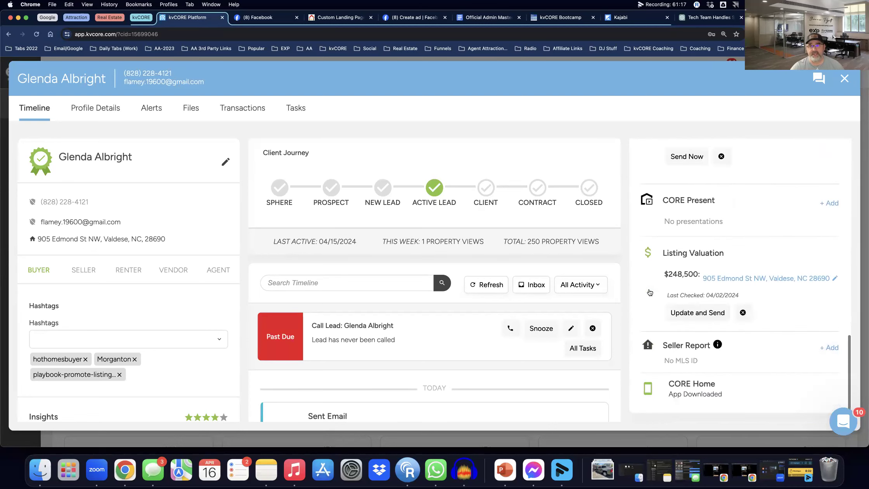
pyautogui.scroll(12, 649, 292)
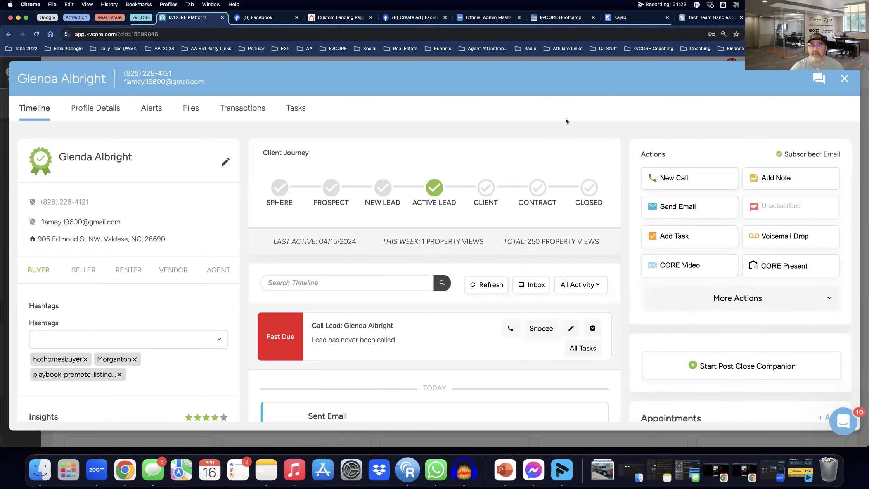
# Switch to the kvCORE Bootcamp page, review its introduction and coaching packages, and return to the lead's record in kvCORE
pyautogui.click(553, 19)
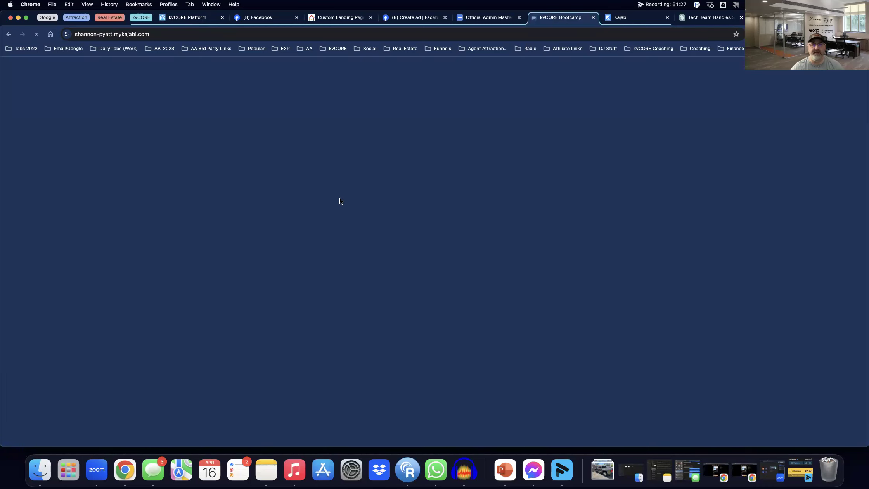
pyautogui.scroll(10, 328, 205)
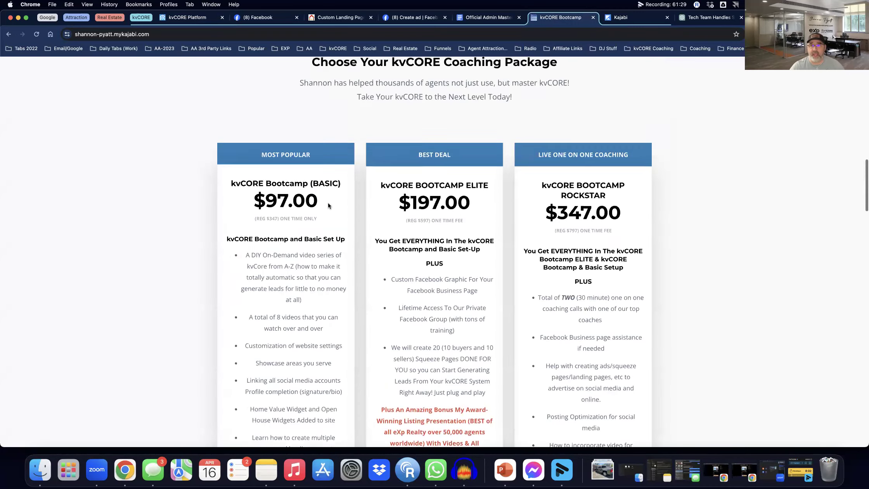
pyautogui.scroll(10, 206, 206)
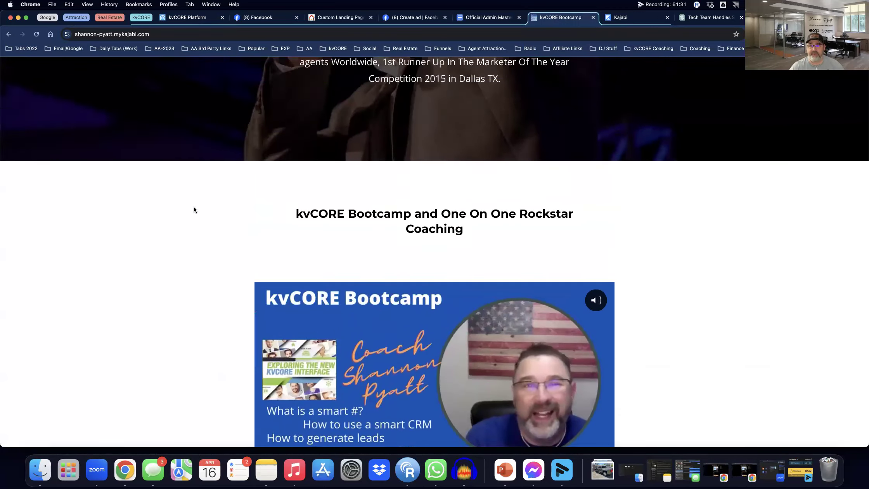
pyautogui.scroll(-7, 194, 206)
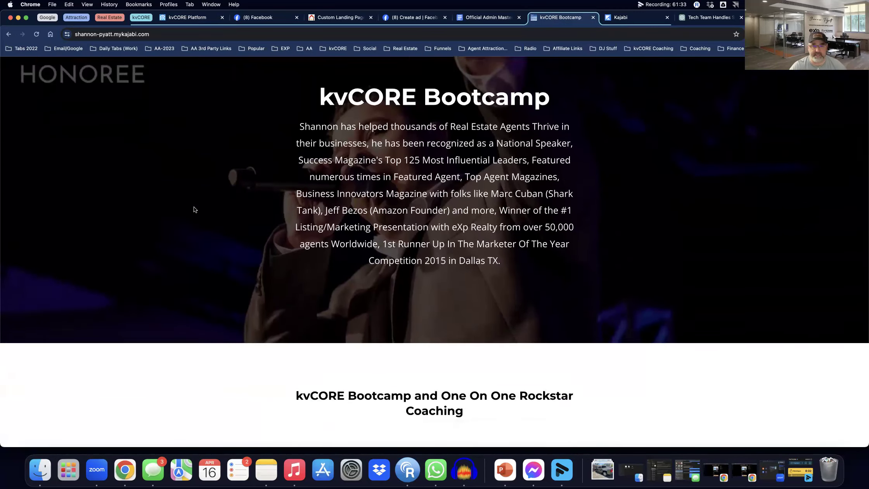
pyautogui.scroll(-15, 194, 209)
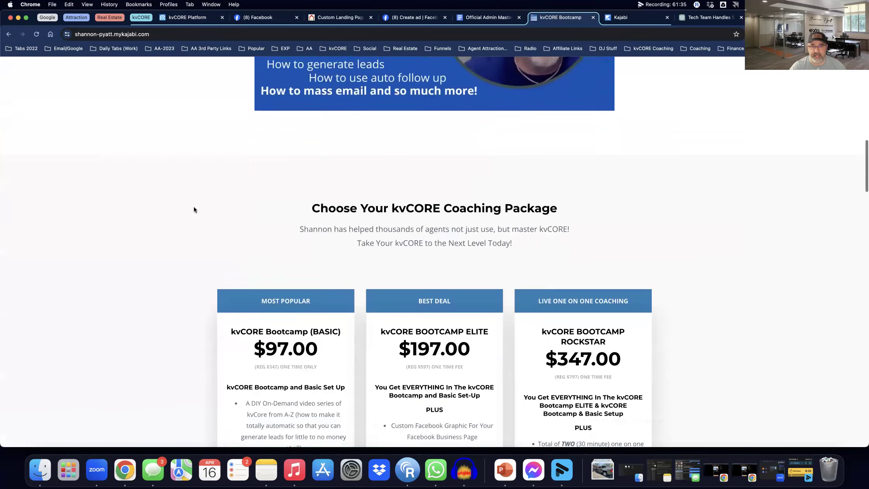
pyautogui.scroll(-2, 193, 210)
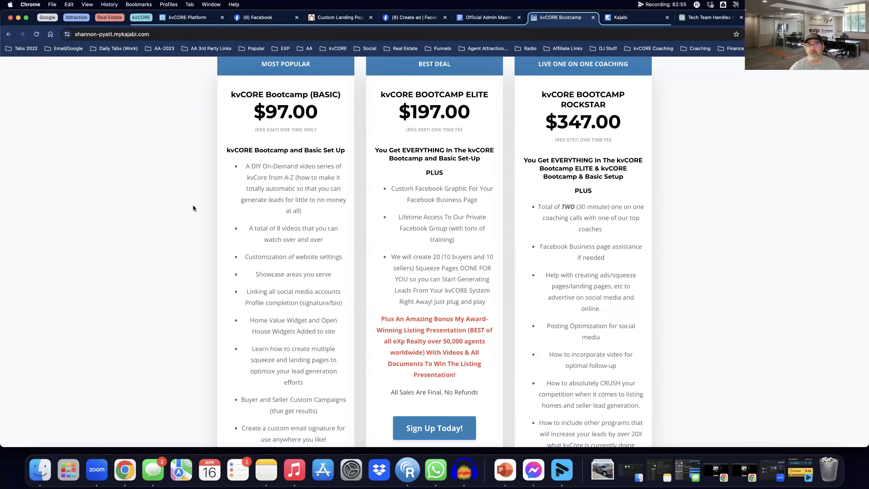
pyautogui.scroll(15, 193, 208)
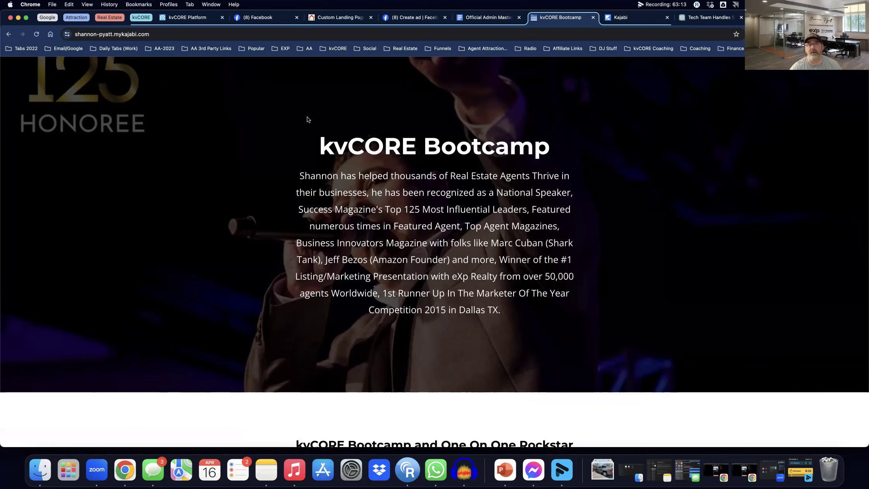
pyautogui.click(189, 24)
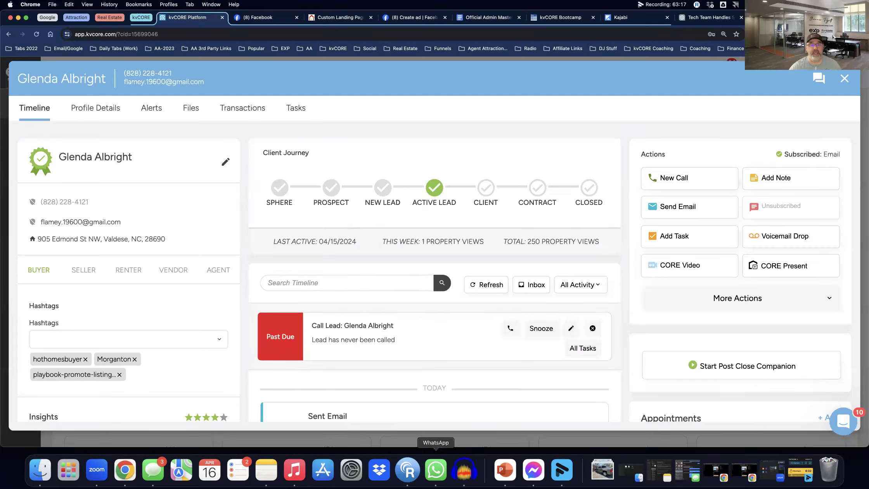